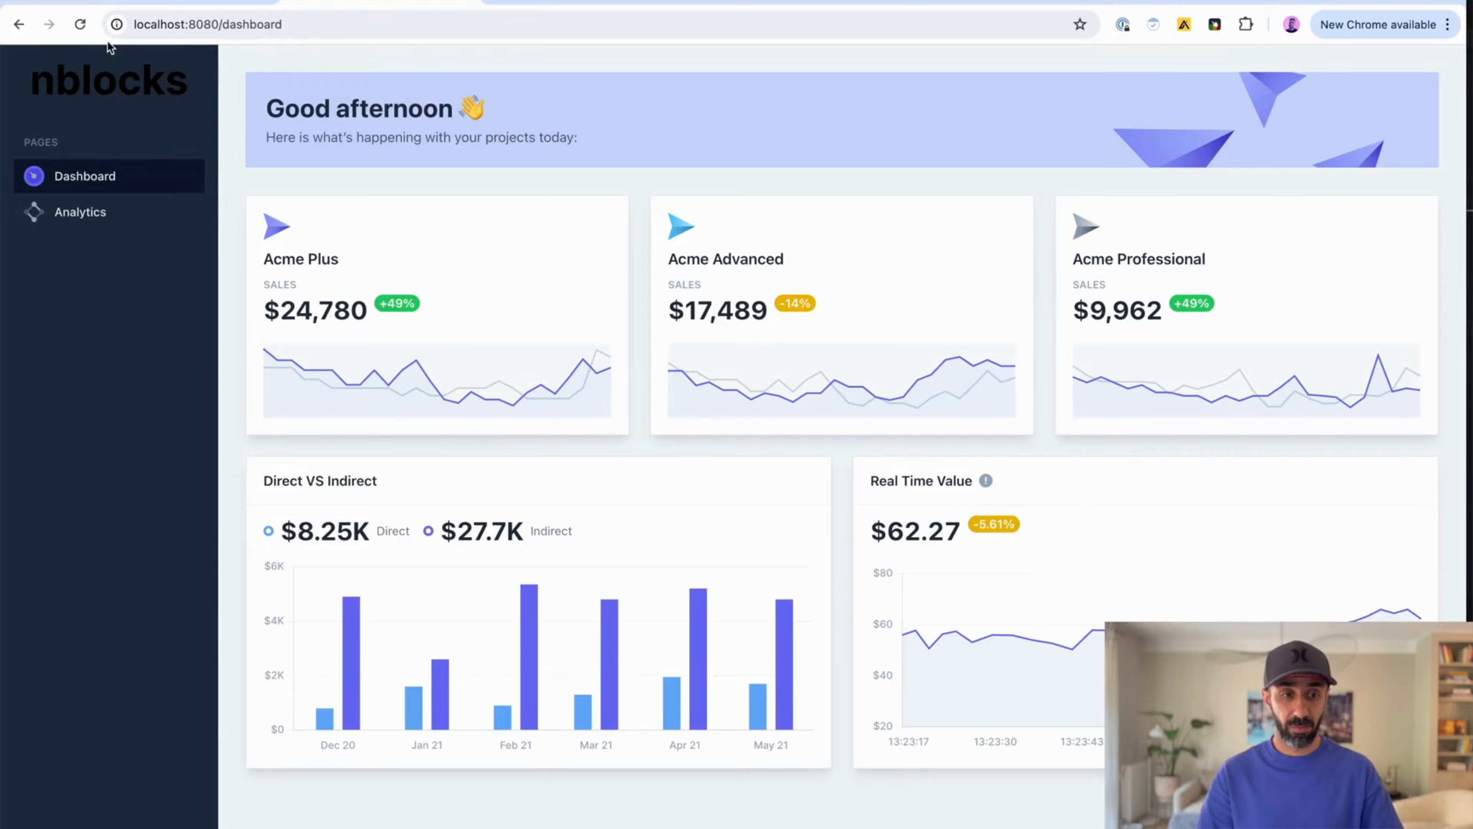
pyautogui.click(154, 8)
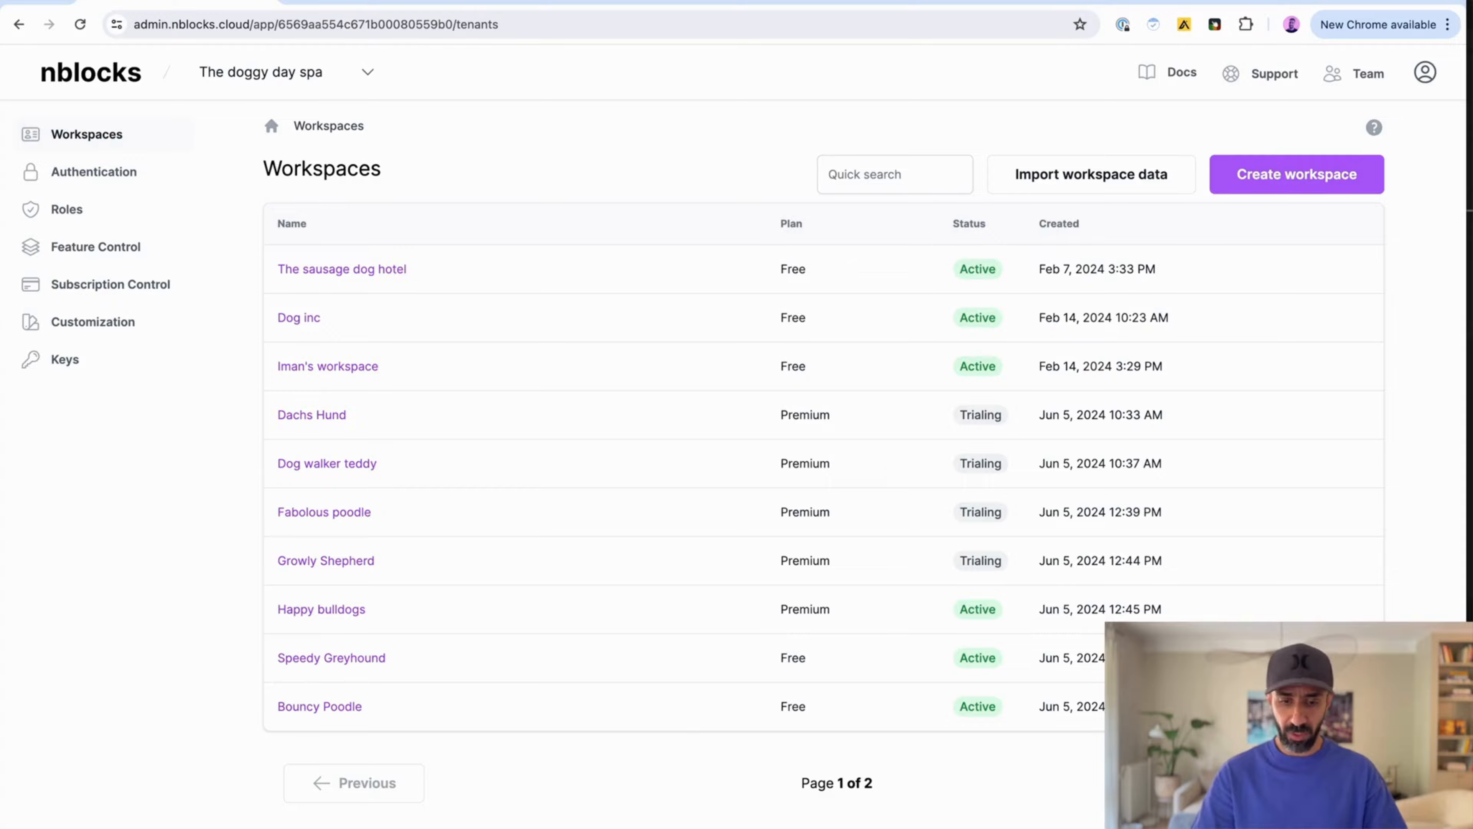
pyautogui.click(1306, 783)
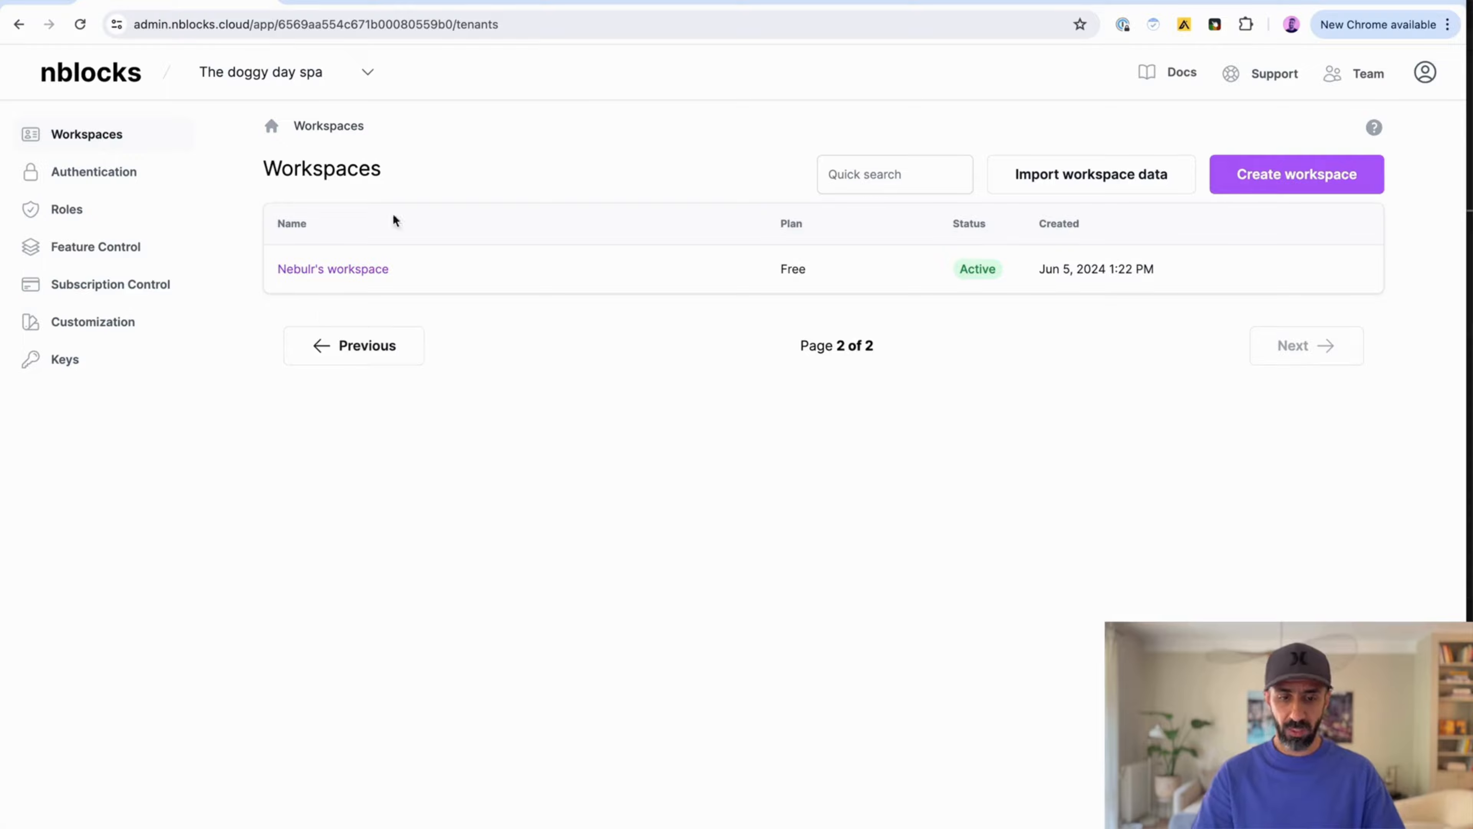
pyautogui.click(325, 271)
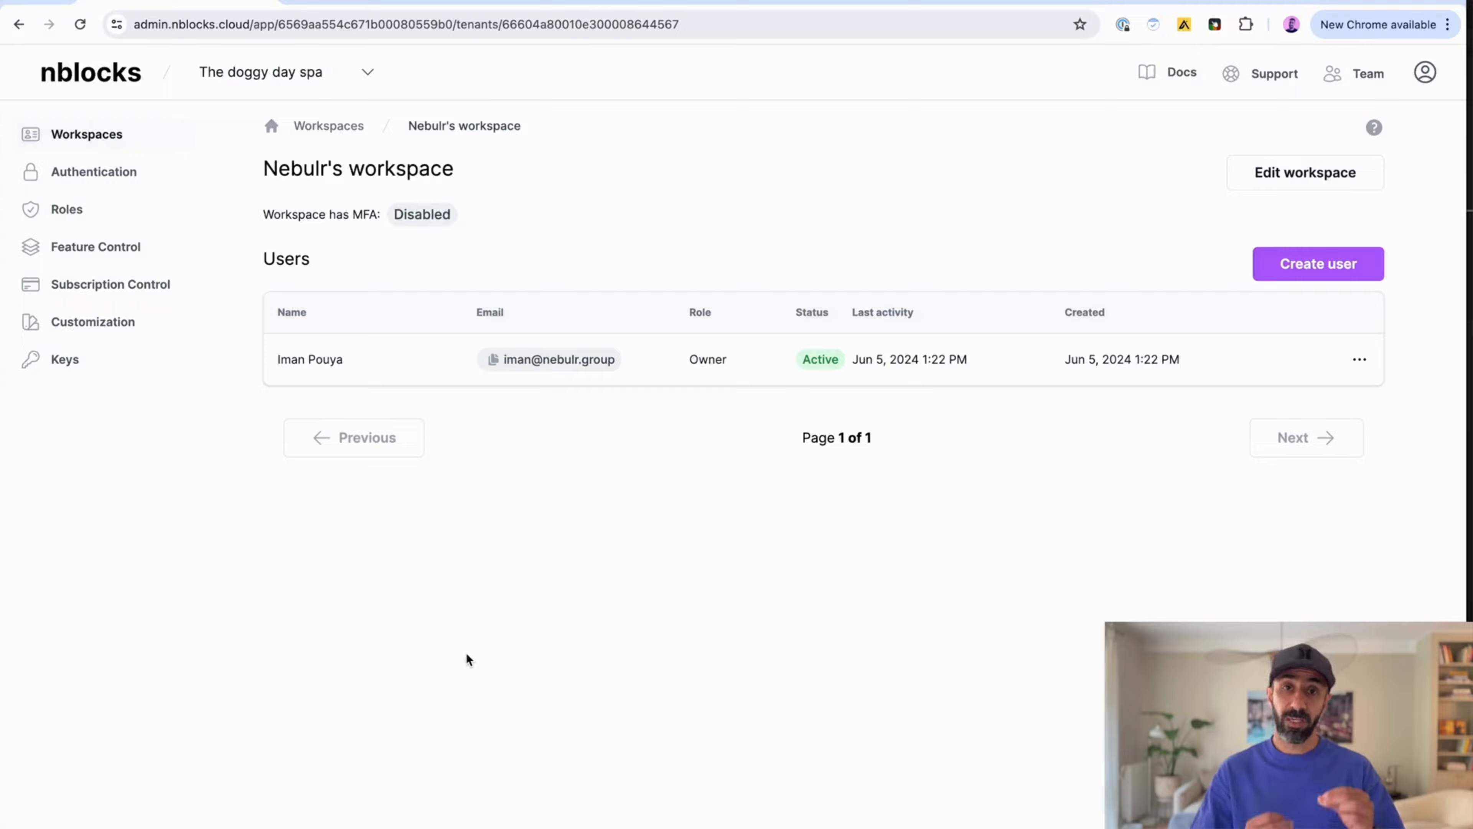
pyautogui.click(321, 126)
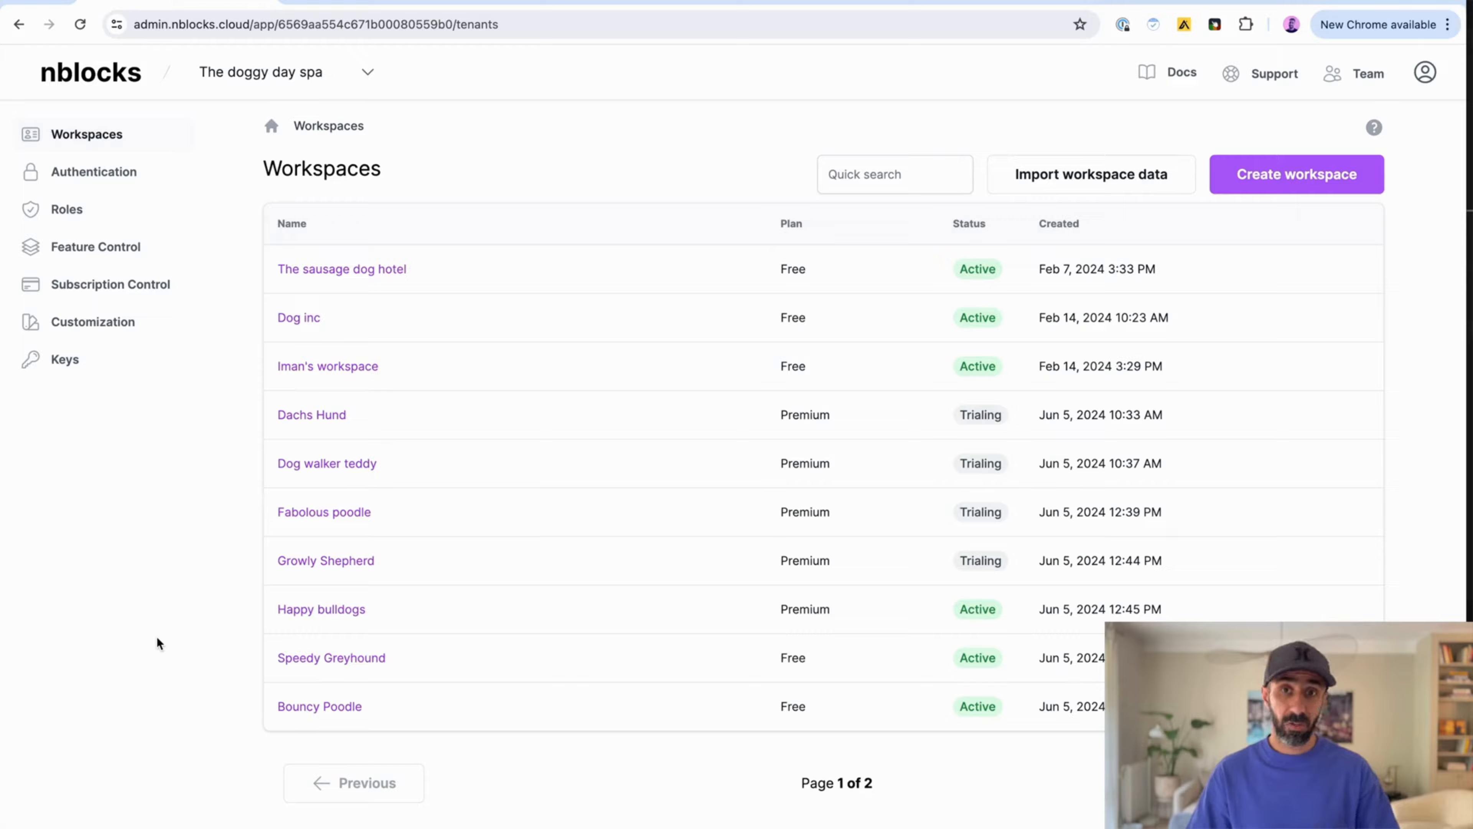
# Step: Enable LinkedIn as a social login provider in the authentication settings and reload the app's login page
pyautogui.click(100, 181)
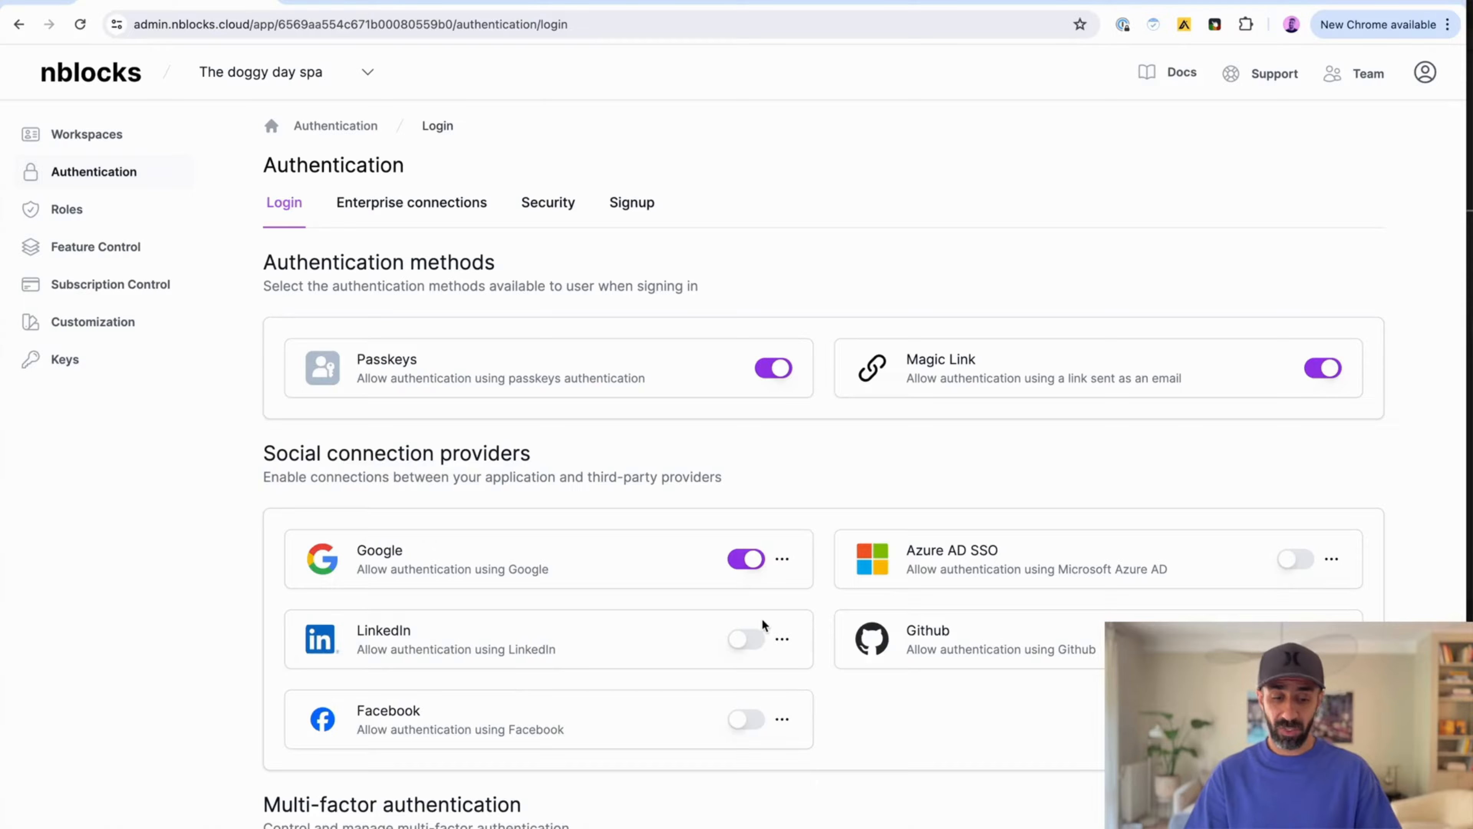
pyautogui.click(782, 640)
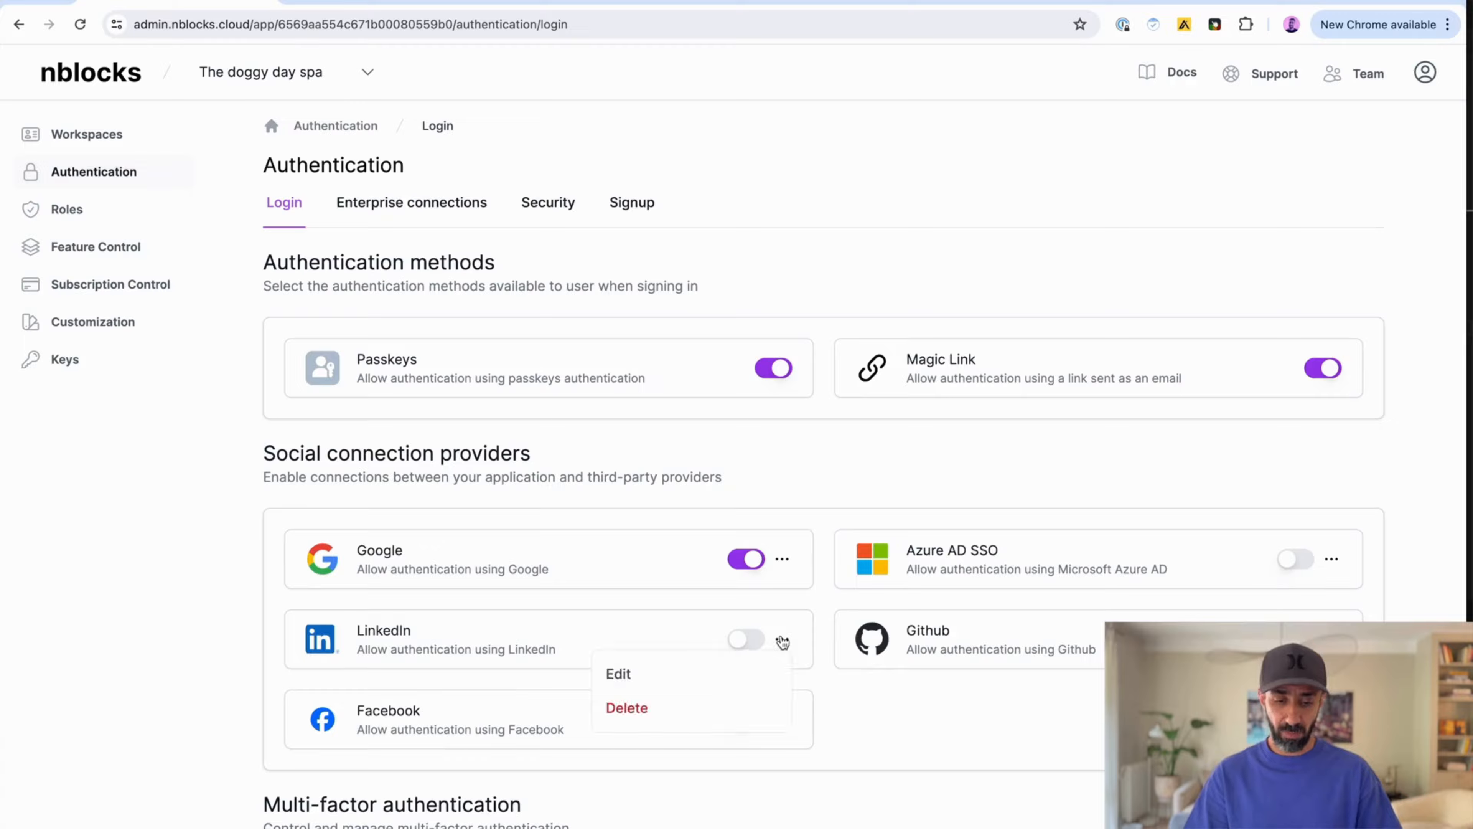
pyautogui.click(678, 673)
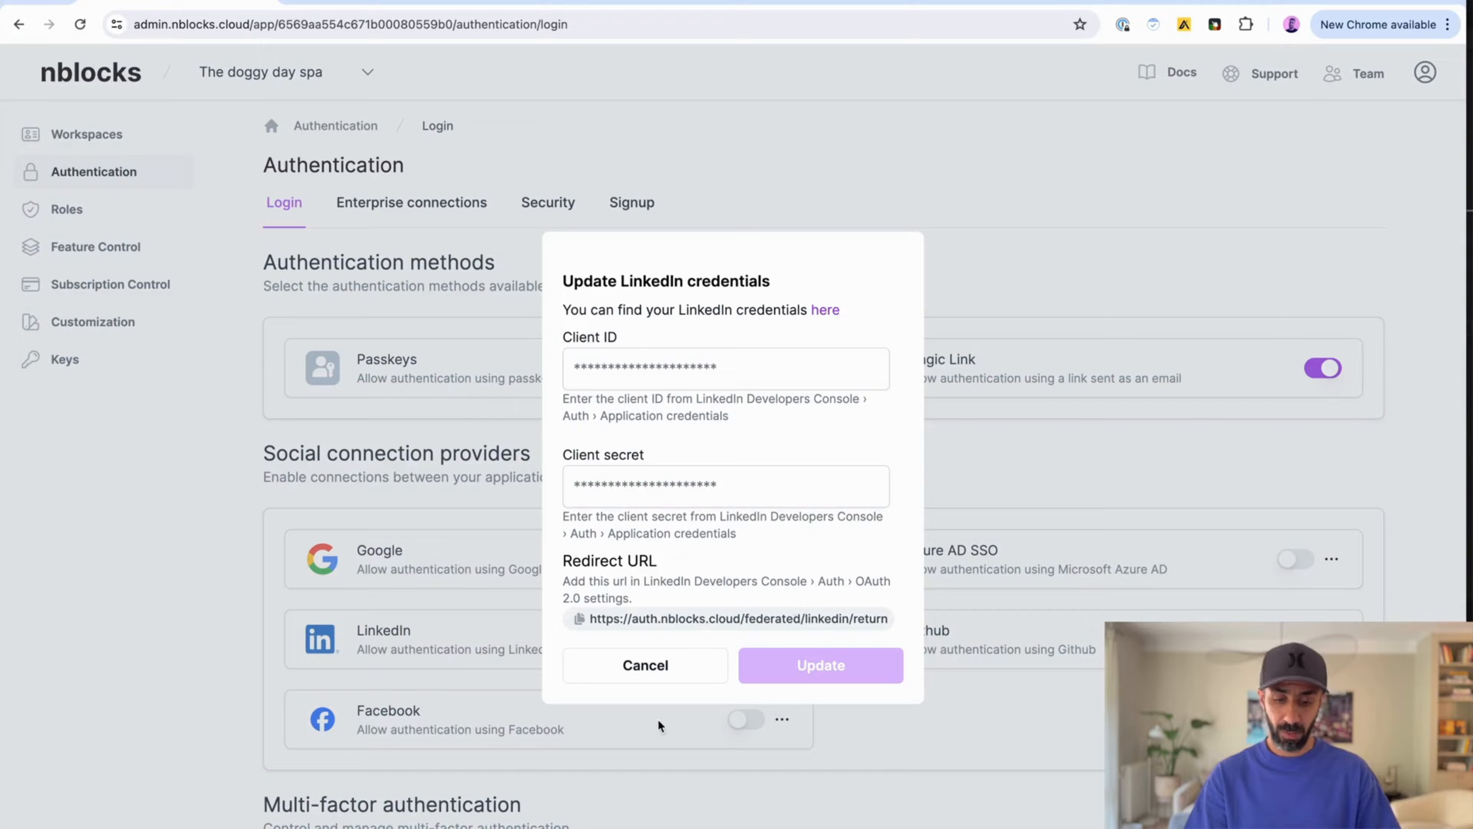
pyautogui.click(627, 671)
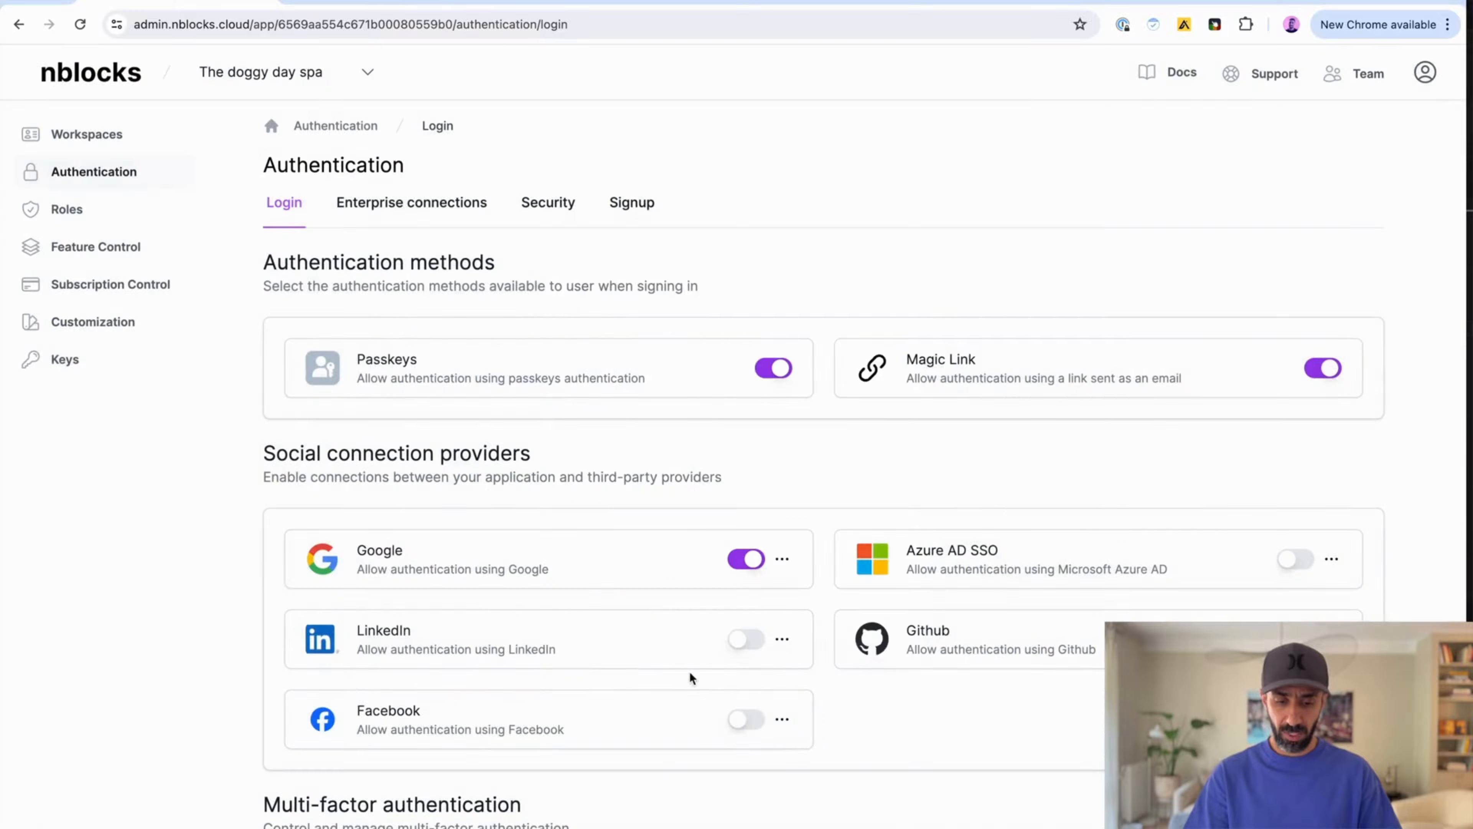
pyautogui.click(747, 640)
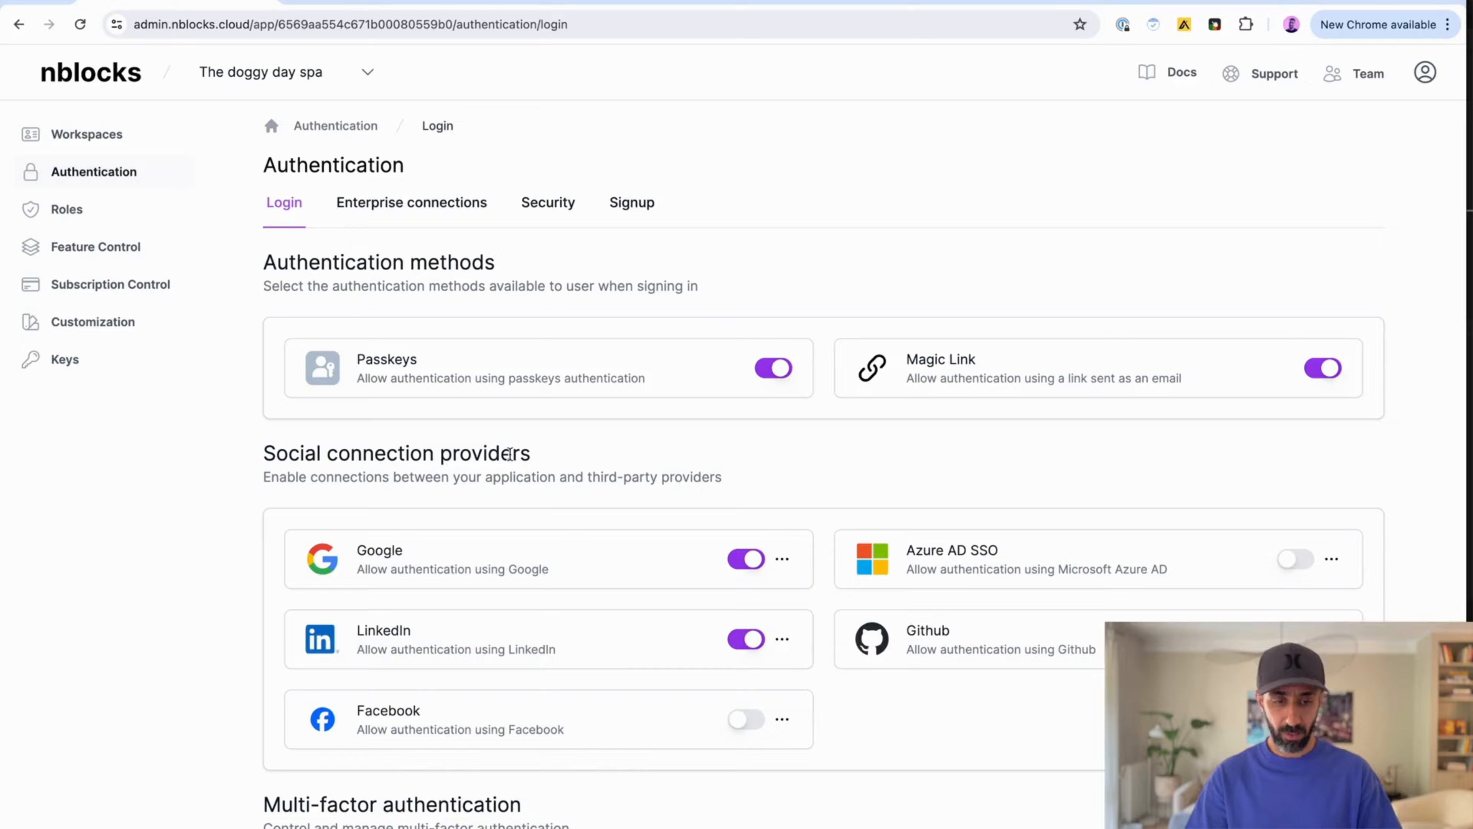
pyautogui.hotkey('ctrl', 'Tab')
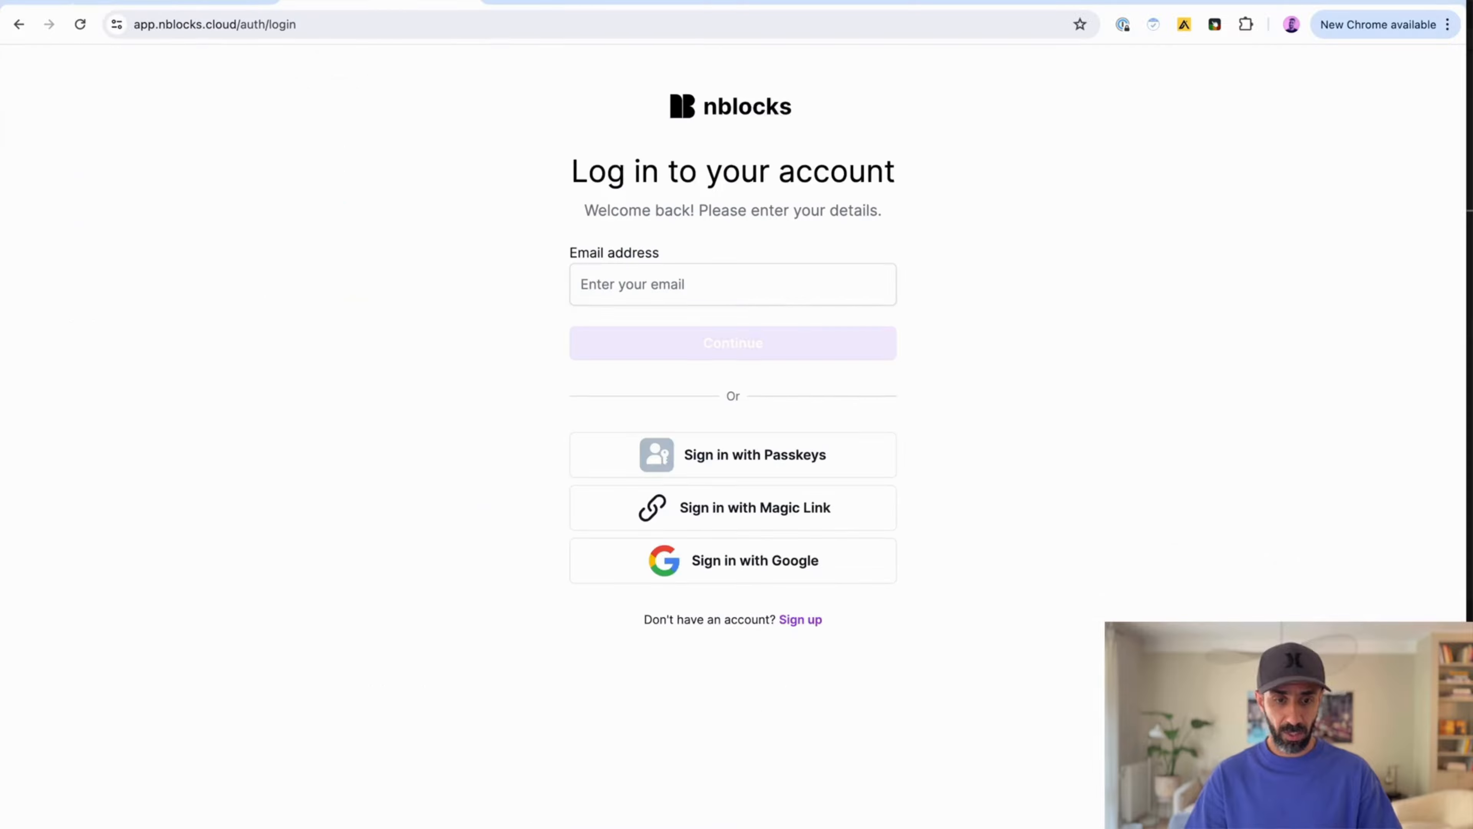
pyautogui.press('super+r')
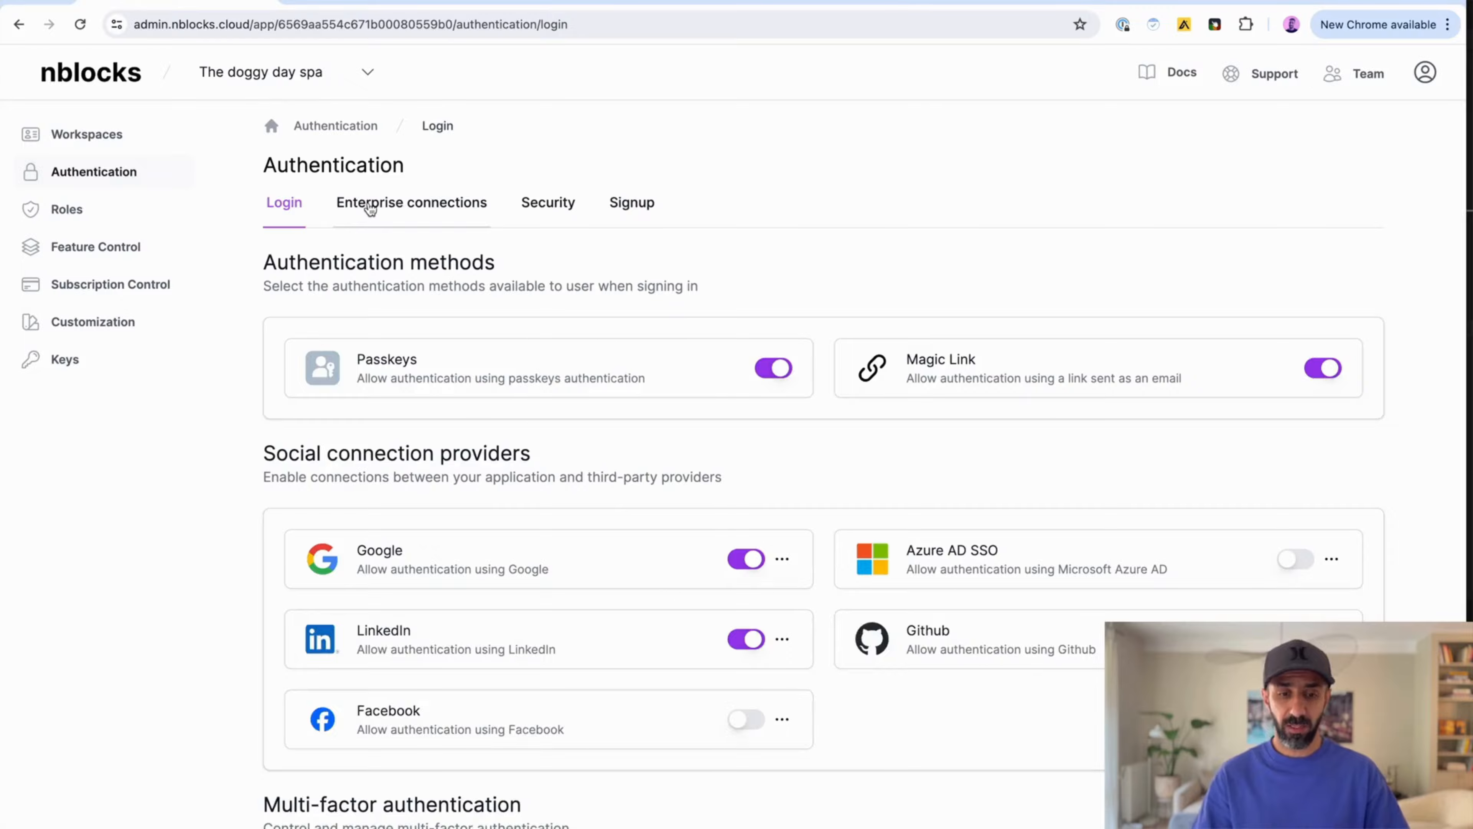
# Step: Assign the Big dog enterprises enterprise connection to The sausage dog hotel workspace
pyautogui.click(368, 206)
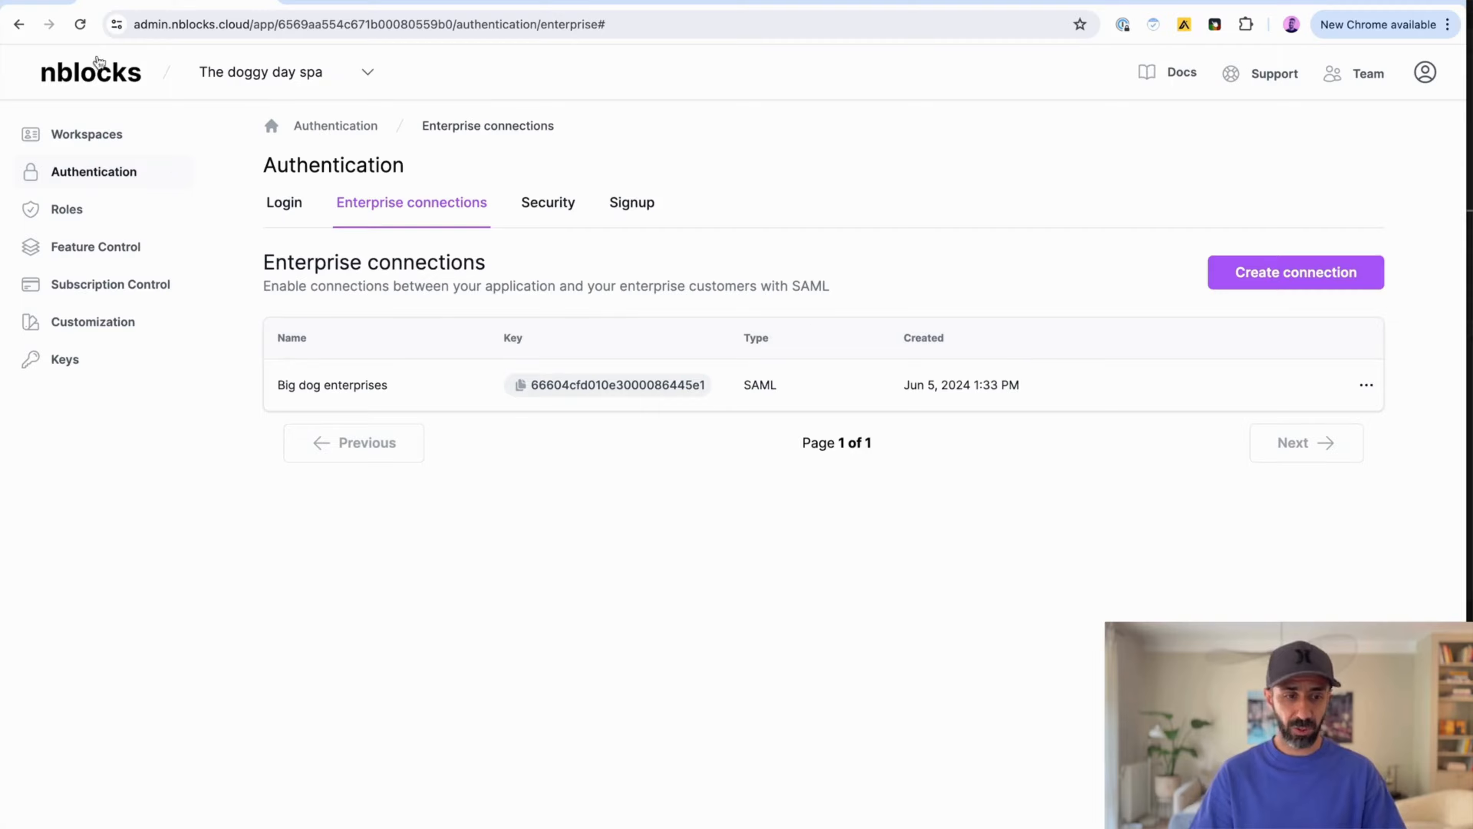
pyautogui.click(91, 138)
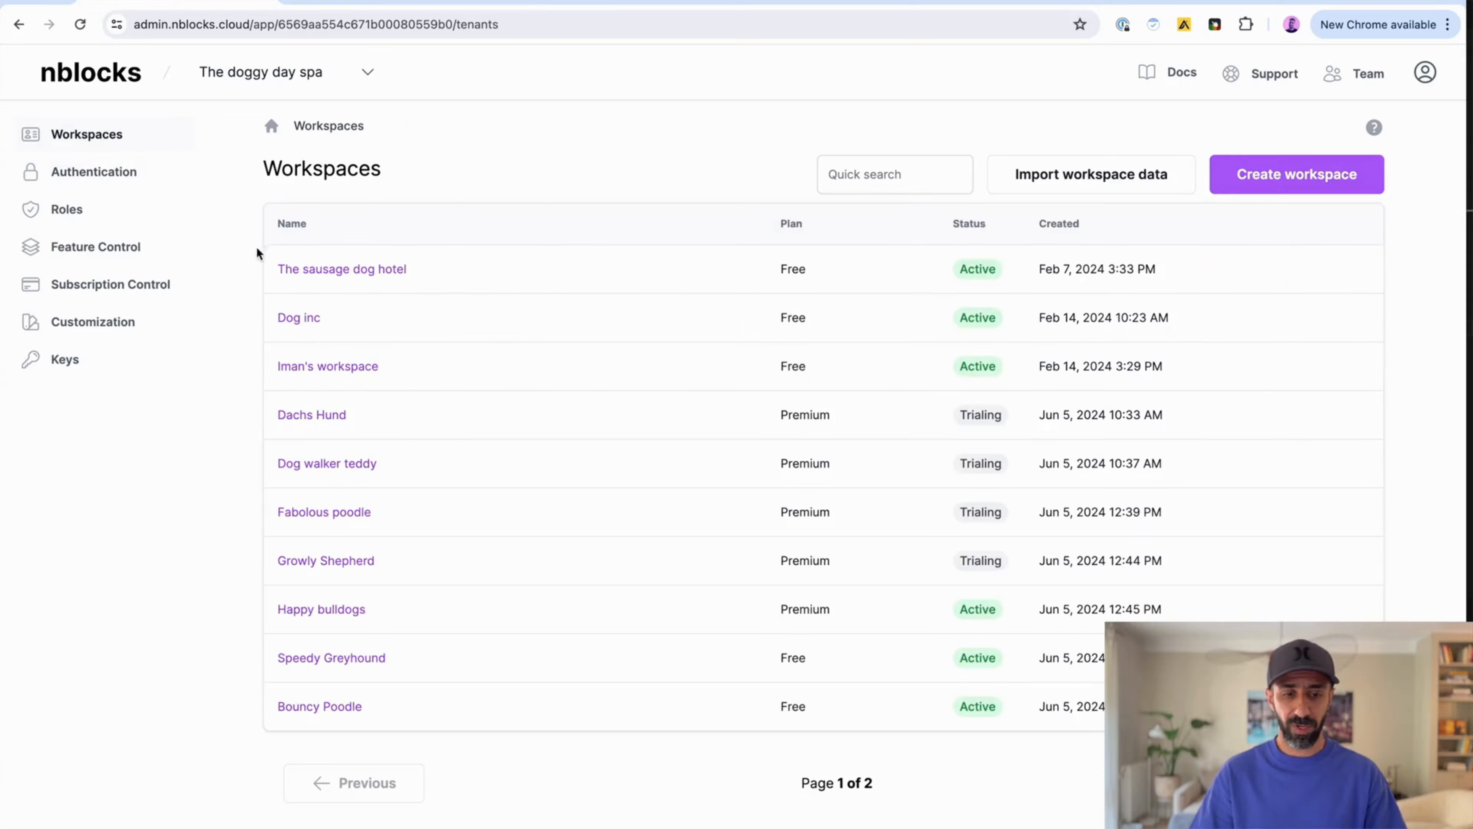
pyautogui.click(307, 271)
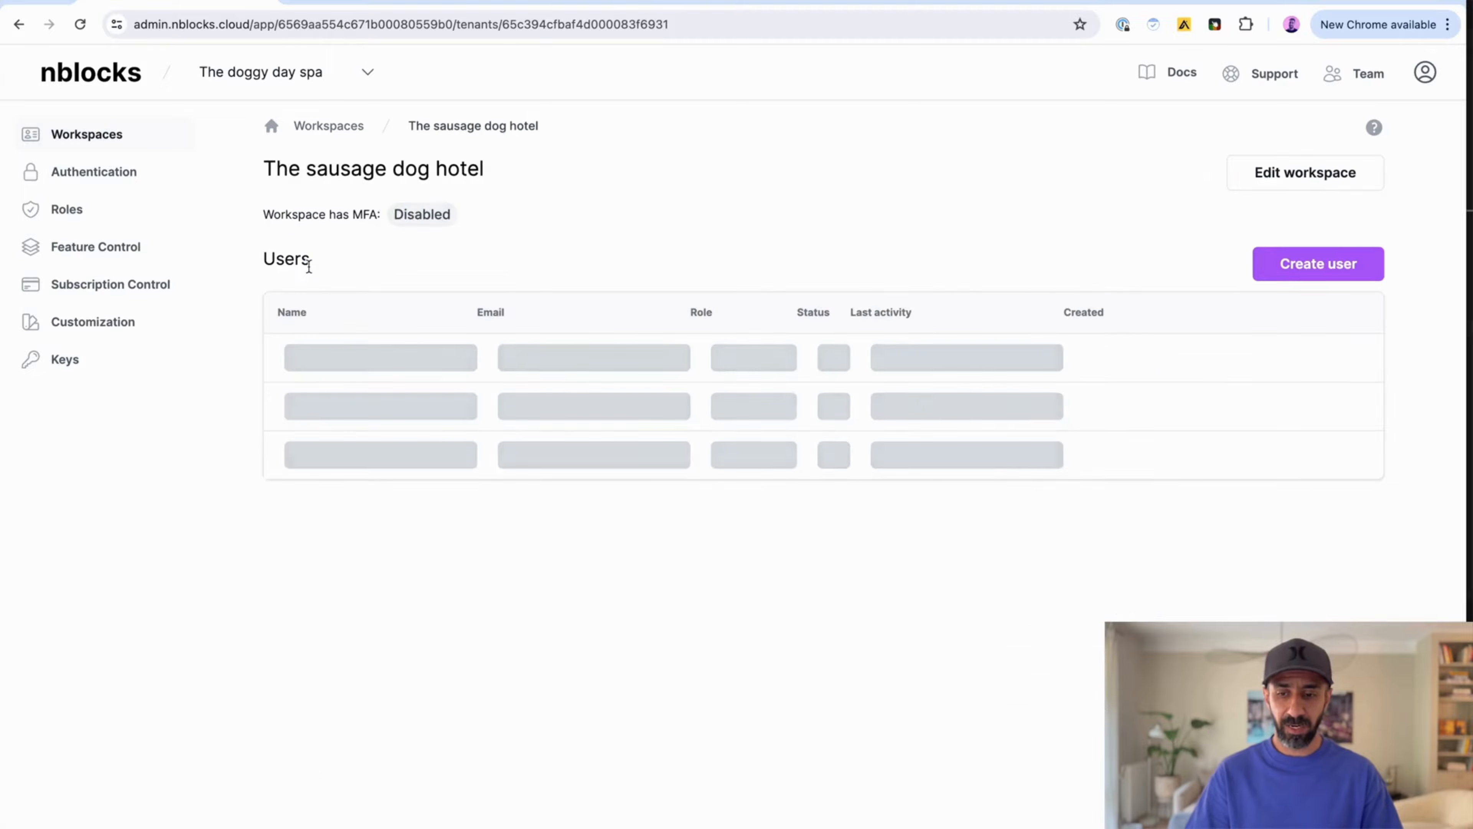
pyautogui.click(1270, 181)
pyautogui.click(783, 540)
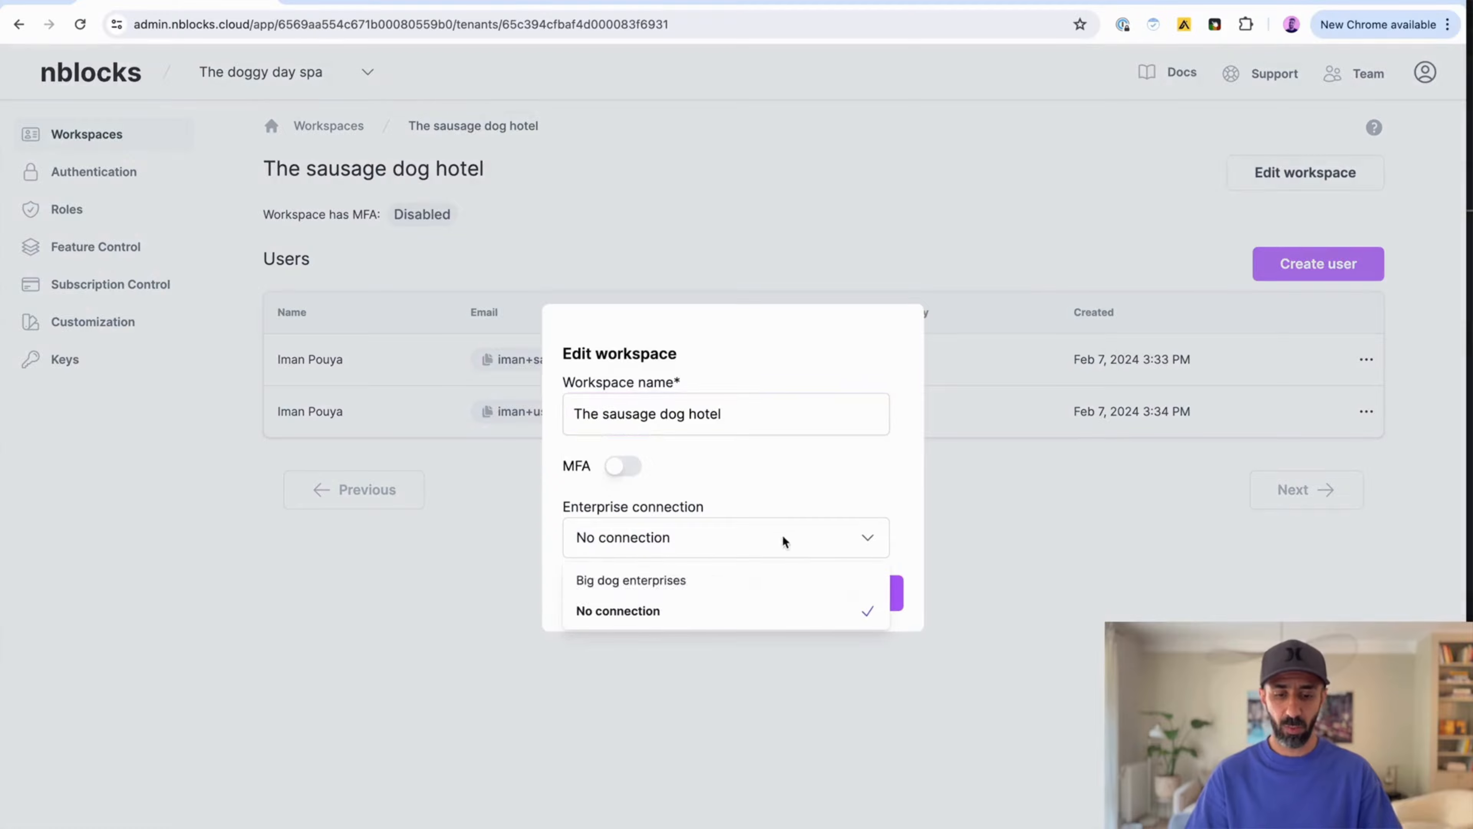
pyautogui.click(734, 583)
pyautogui.click(812, 591)
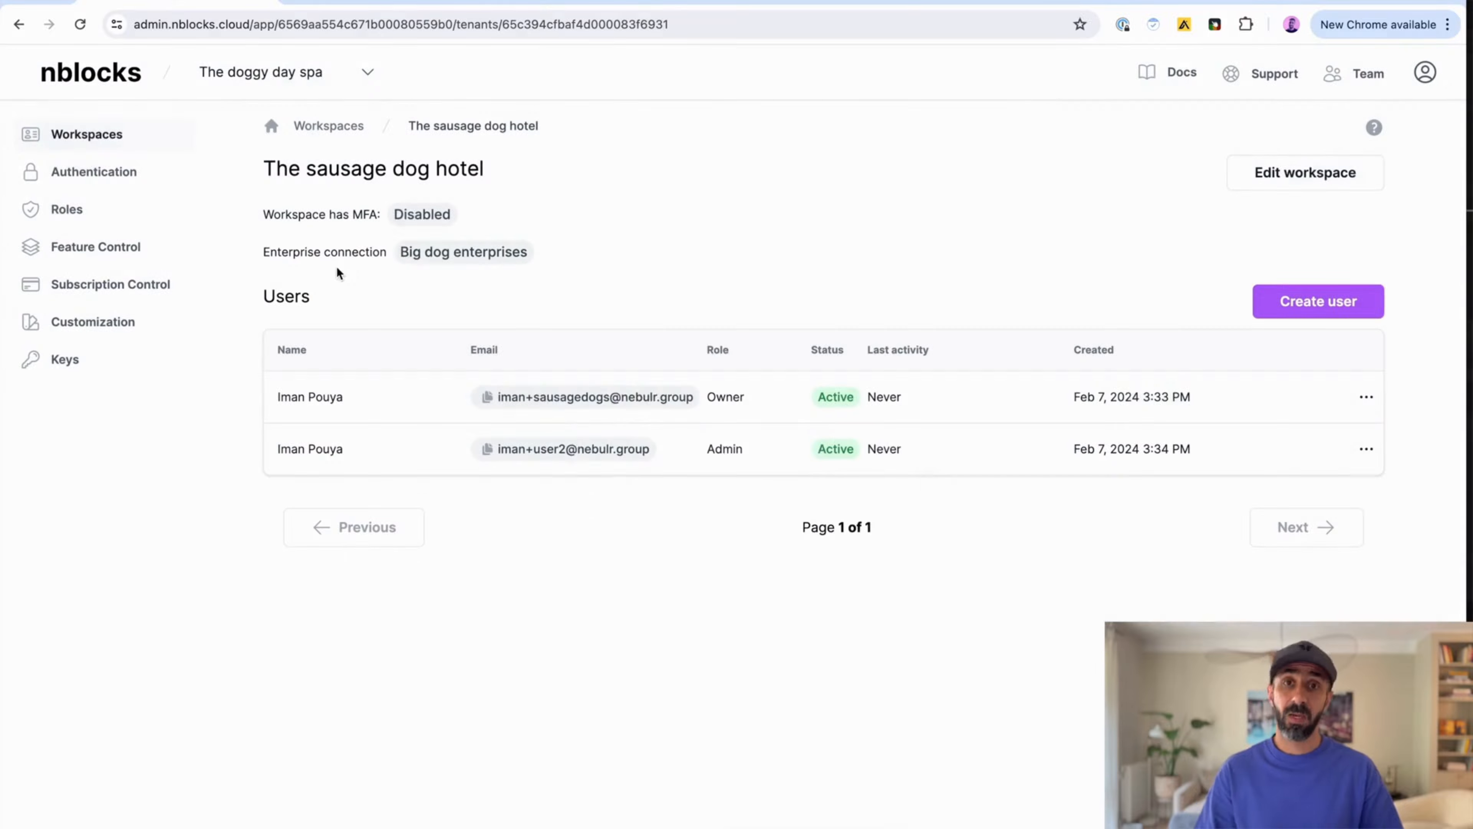
# Step: Review the Roles page and the feature flags list
pyautogui.click(111, 218)
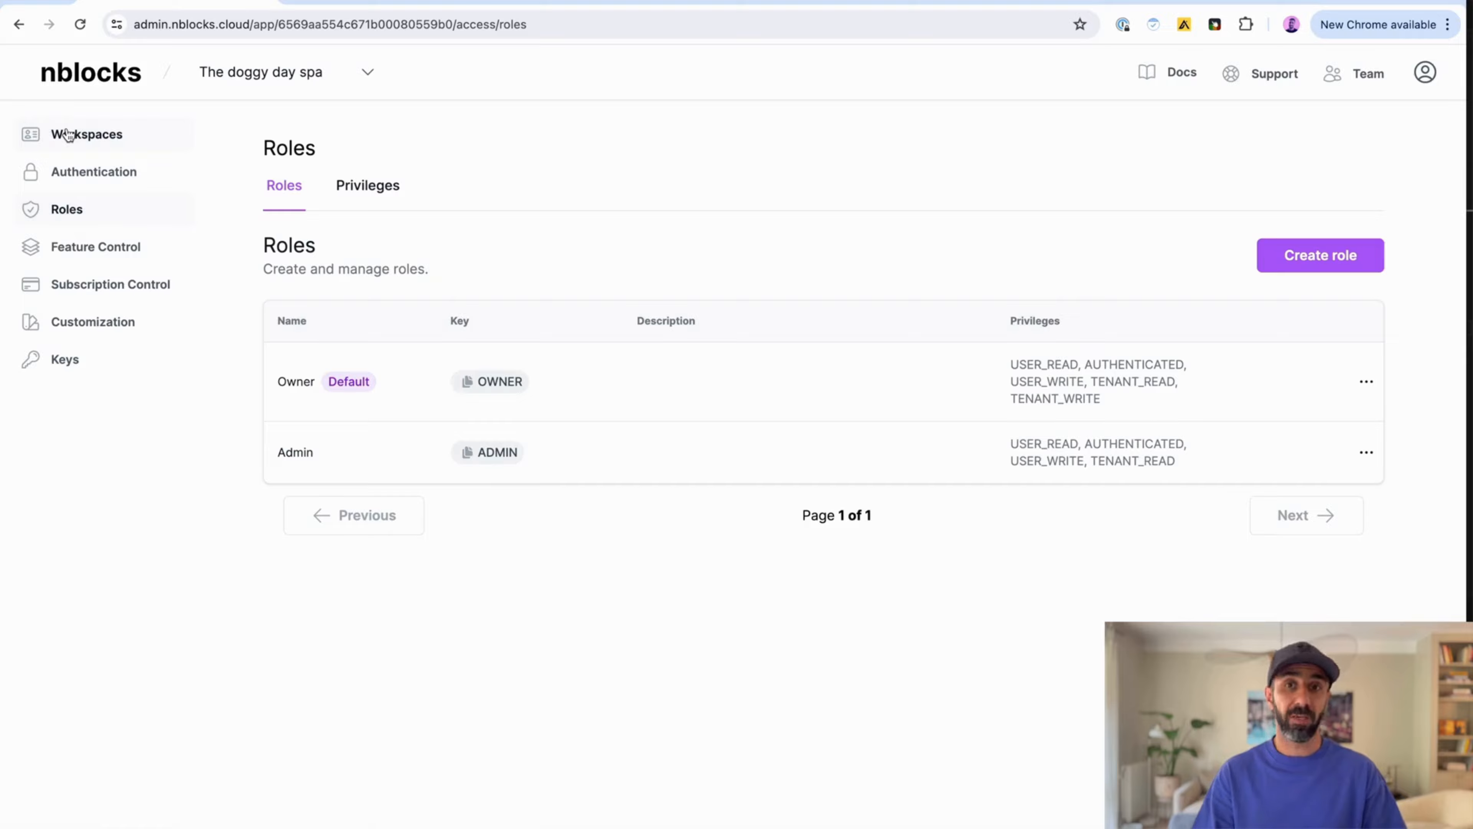
pyautogui.click(74, 250)
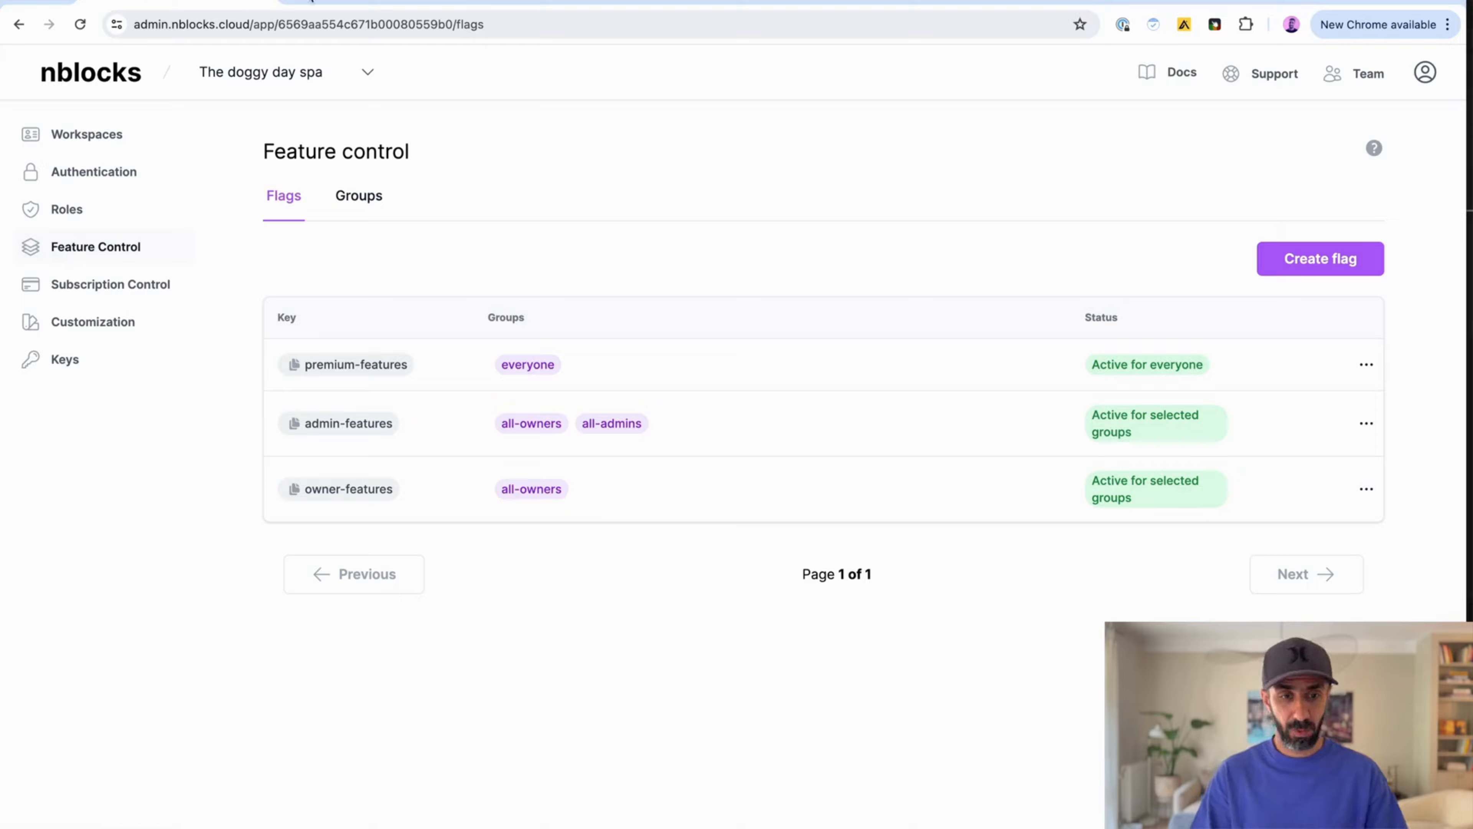
# Step: Sign in to the app from its login page with a Google account
pyautogui.click(311, 2)
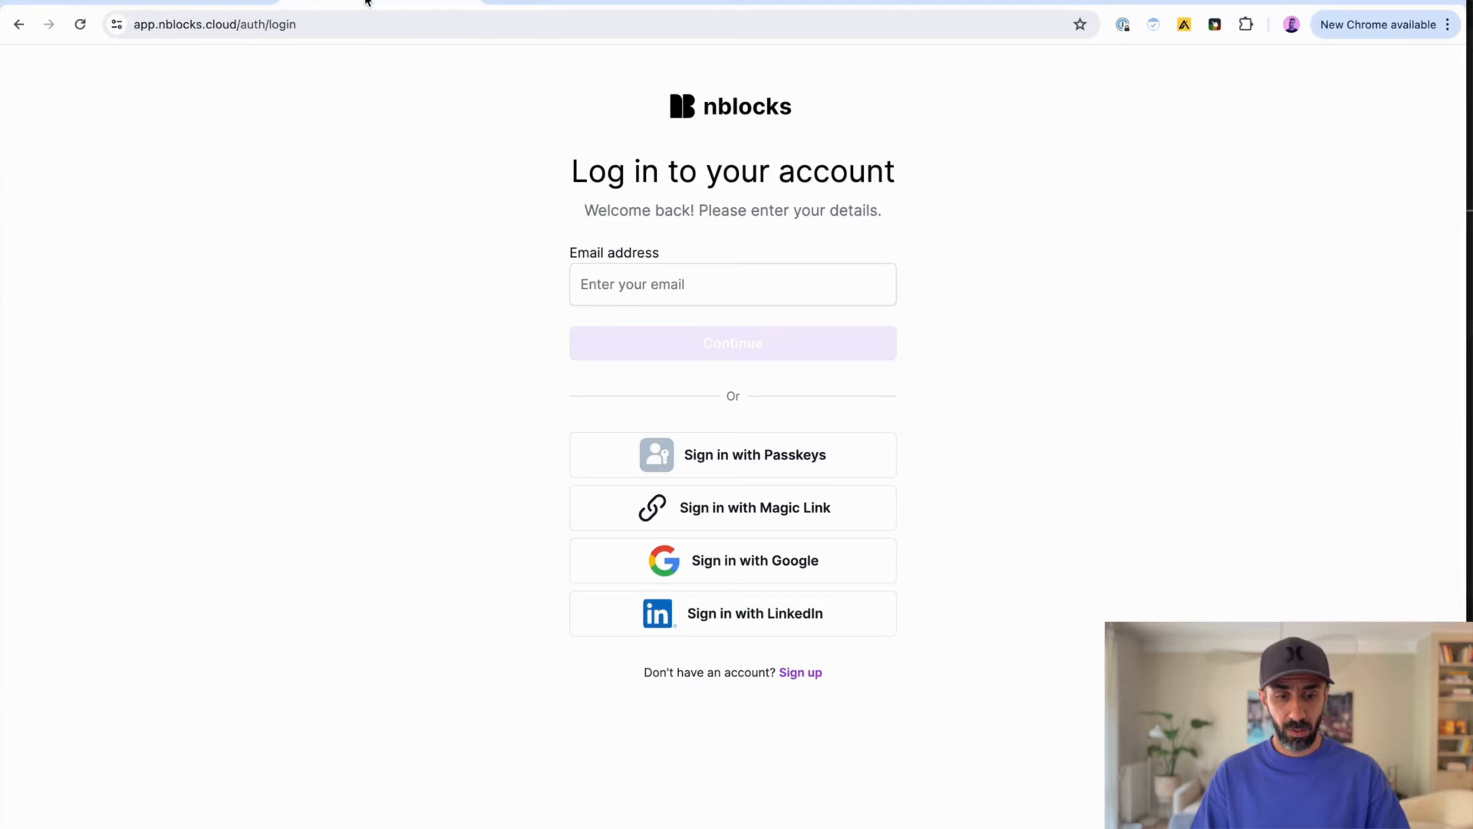
pyautogui.click(761, 569)
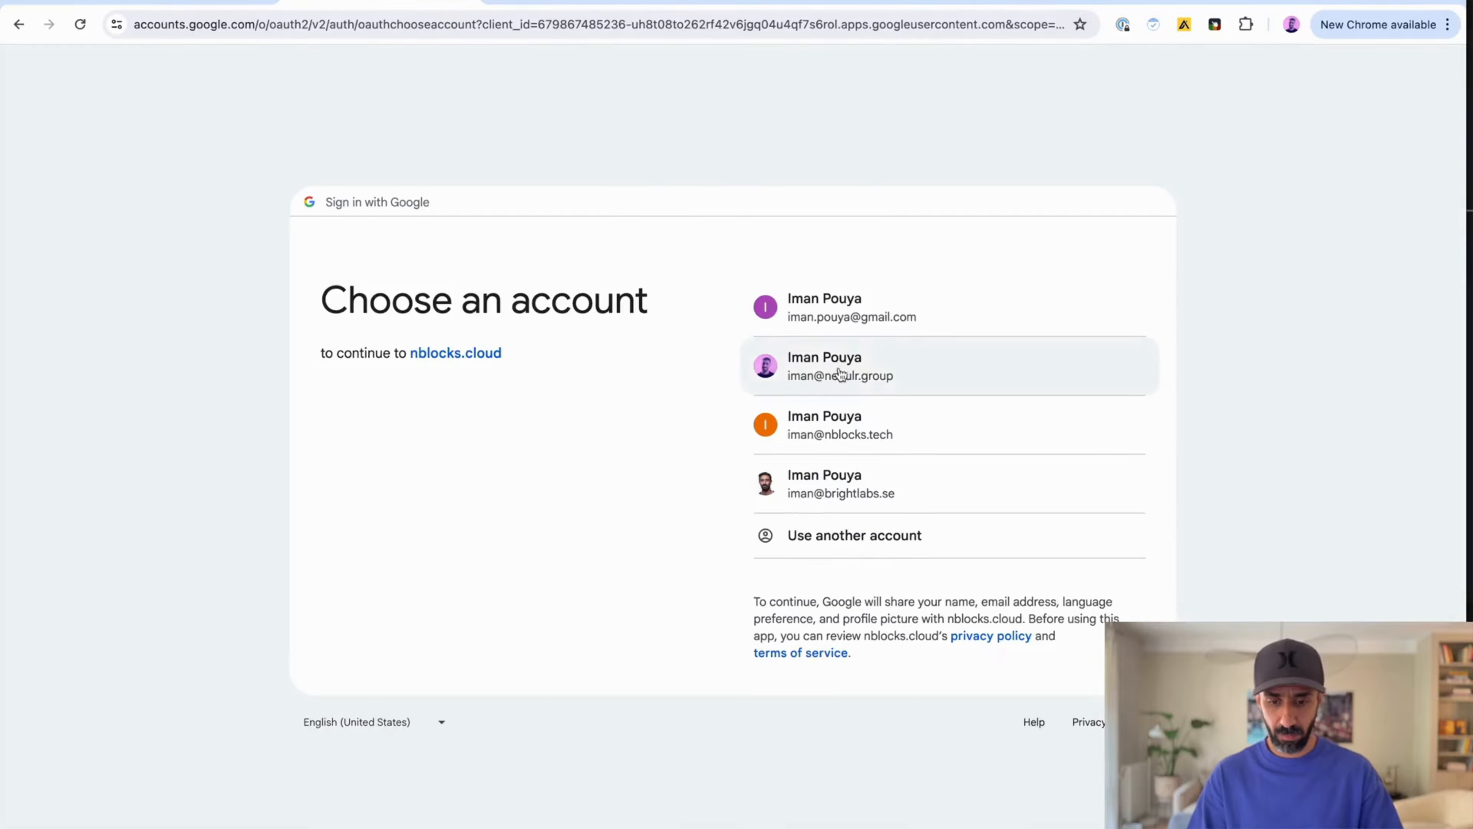
pyautogui.click(841, 374)
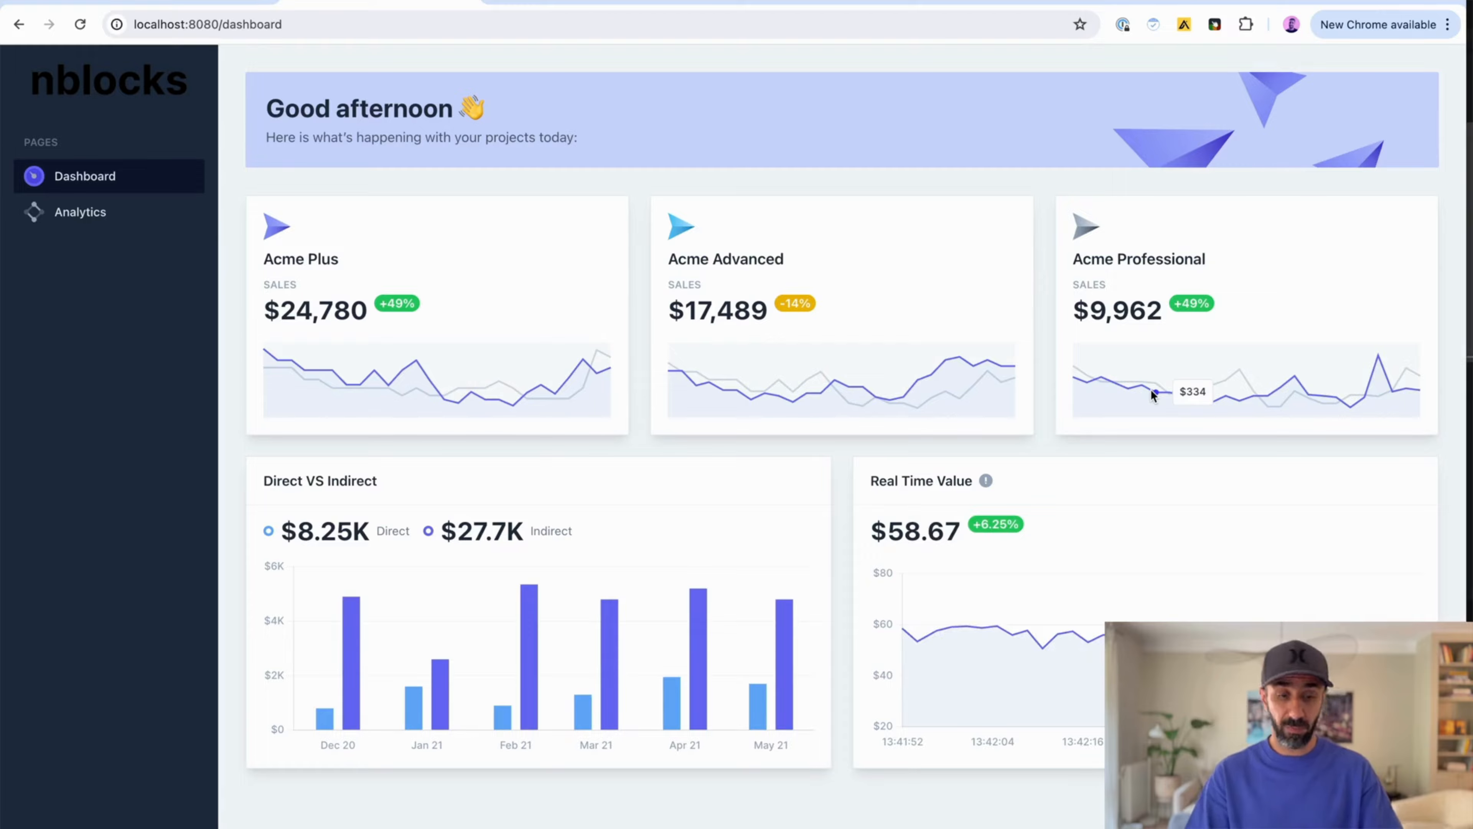
# Step: Insert a FeatureFlagComponent tag above DashboardCard03 in Dashboard.jsx
pyautogui.press('super+Tab')
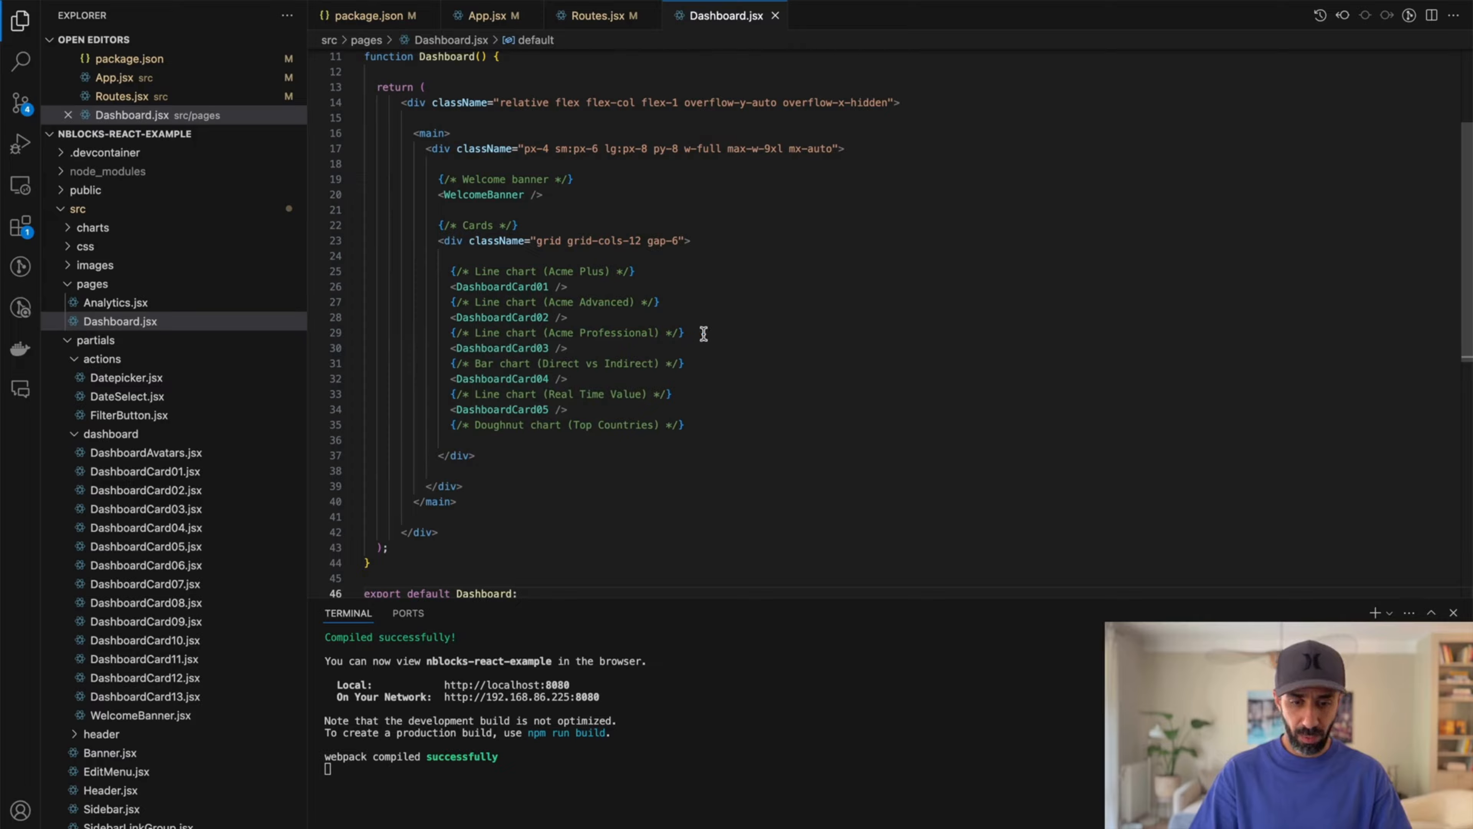
pyautogui.click(701, 333)
pyautogui.press('Return')
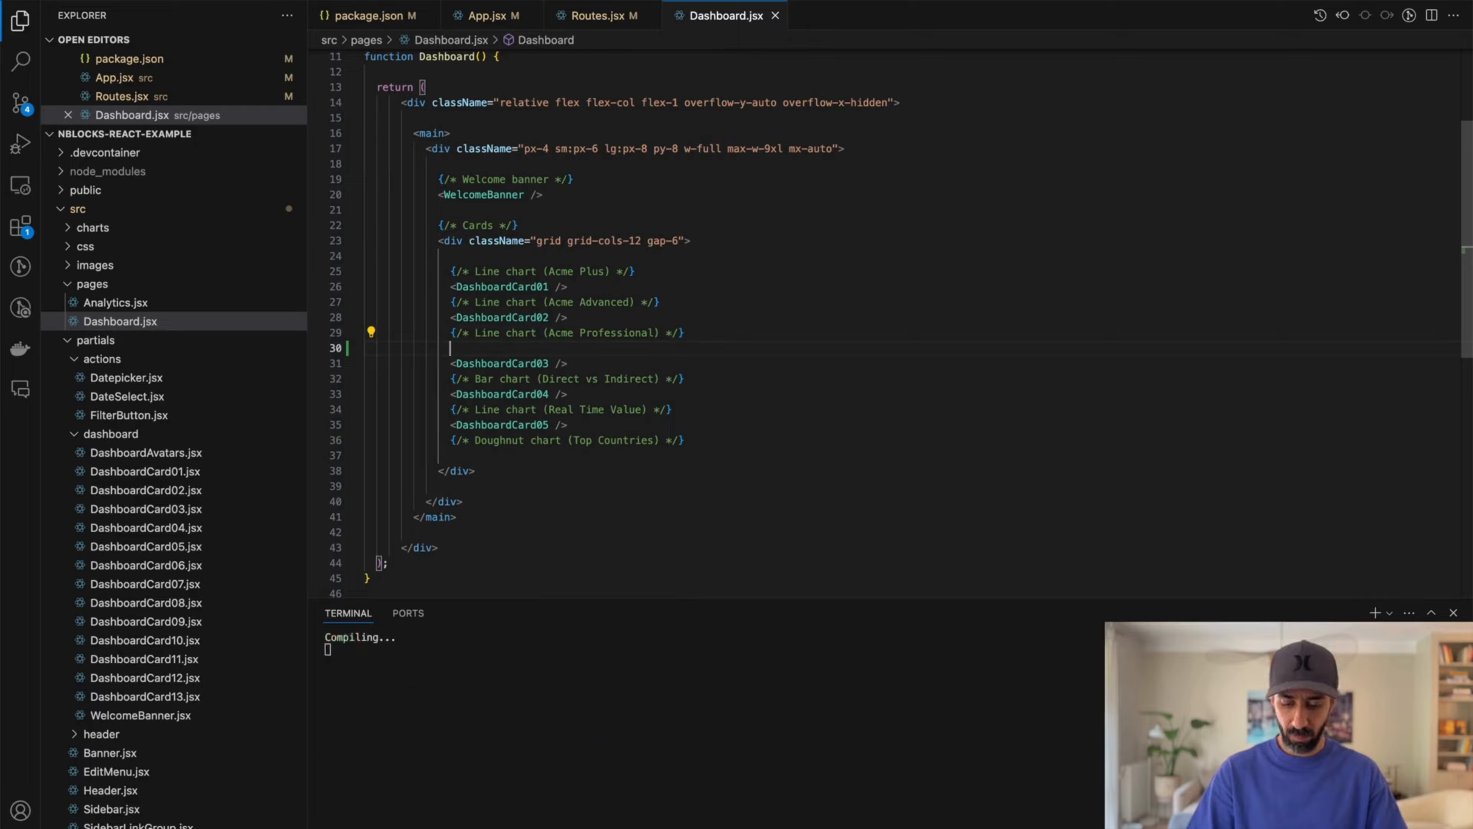
pyautogui.write('<d')
pyautogui.press('BackSpace')
pyautogui.write('FeatureFlagComponent')
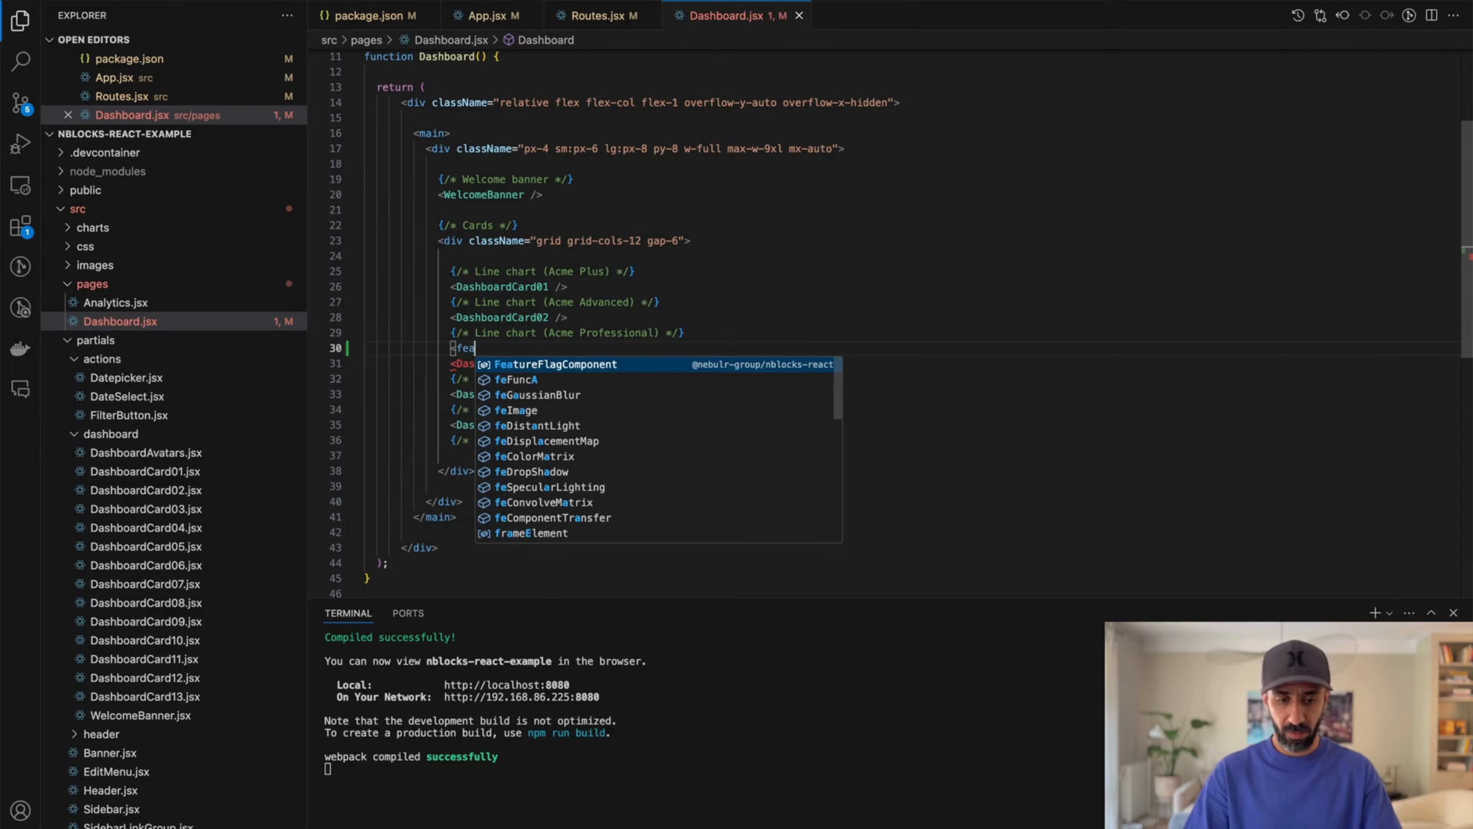
pyautogui.press('Return')
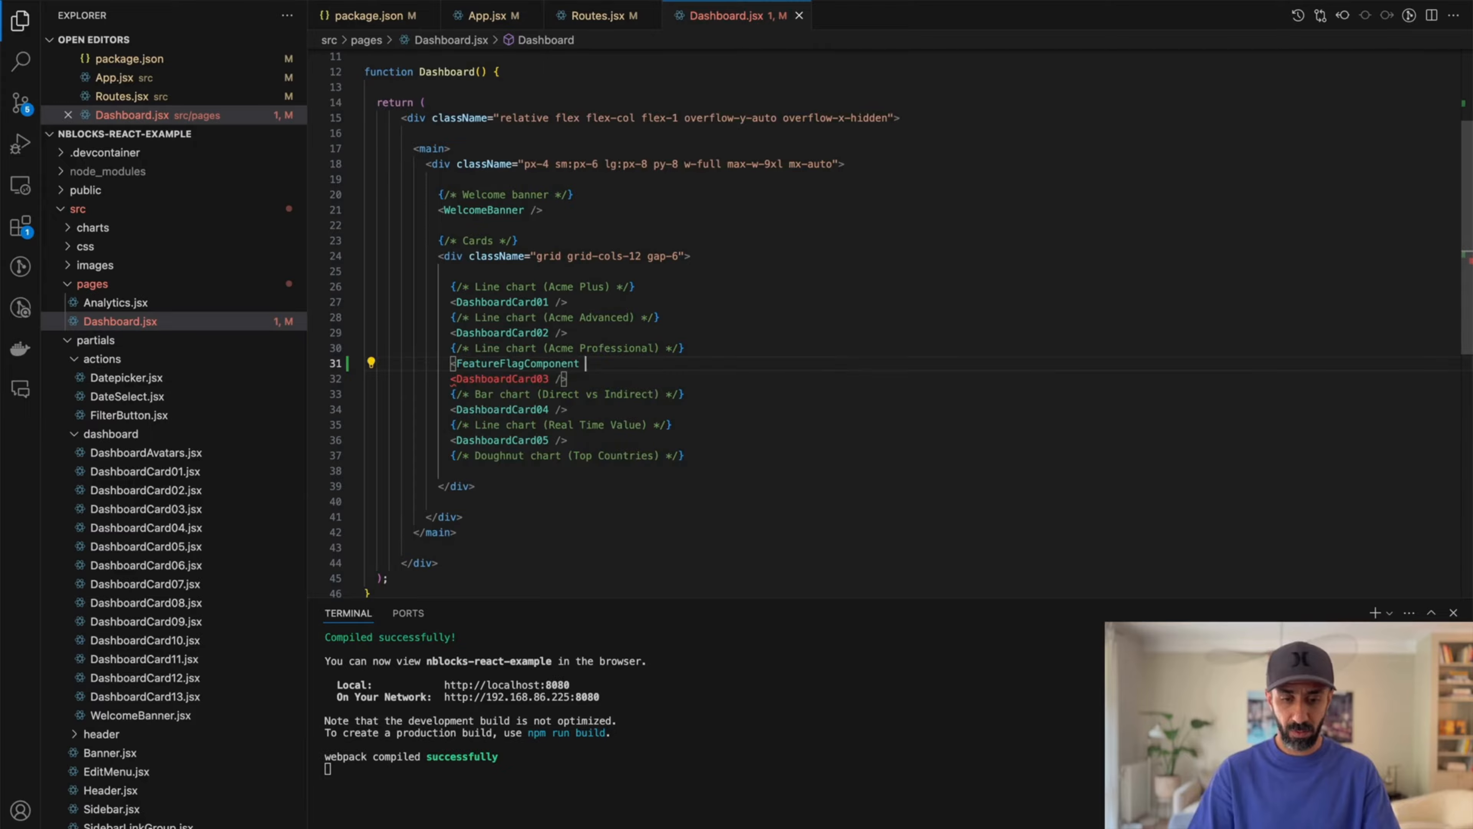
# Step: Give the FeatureFlagComponent the flagKey 'acme-professional'
pyautogui.write("flagKey='")
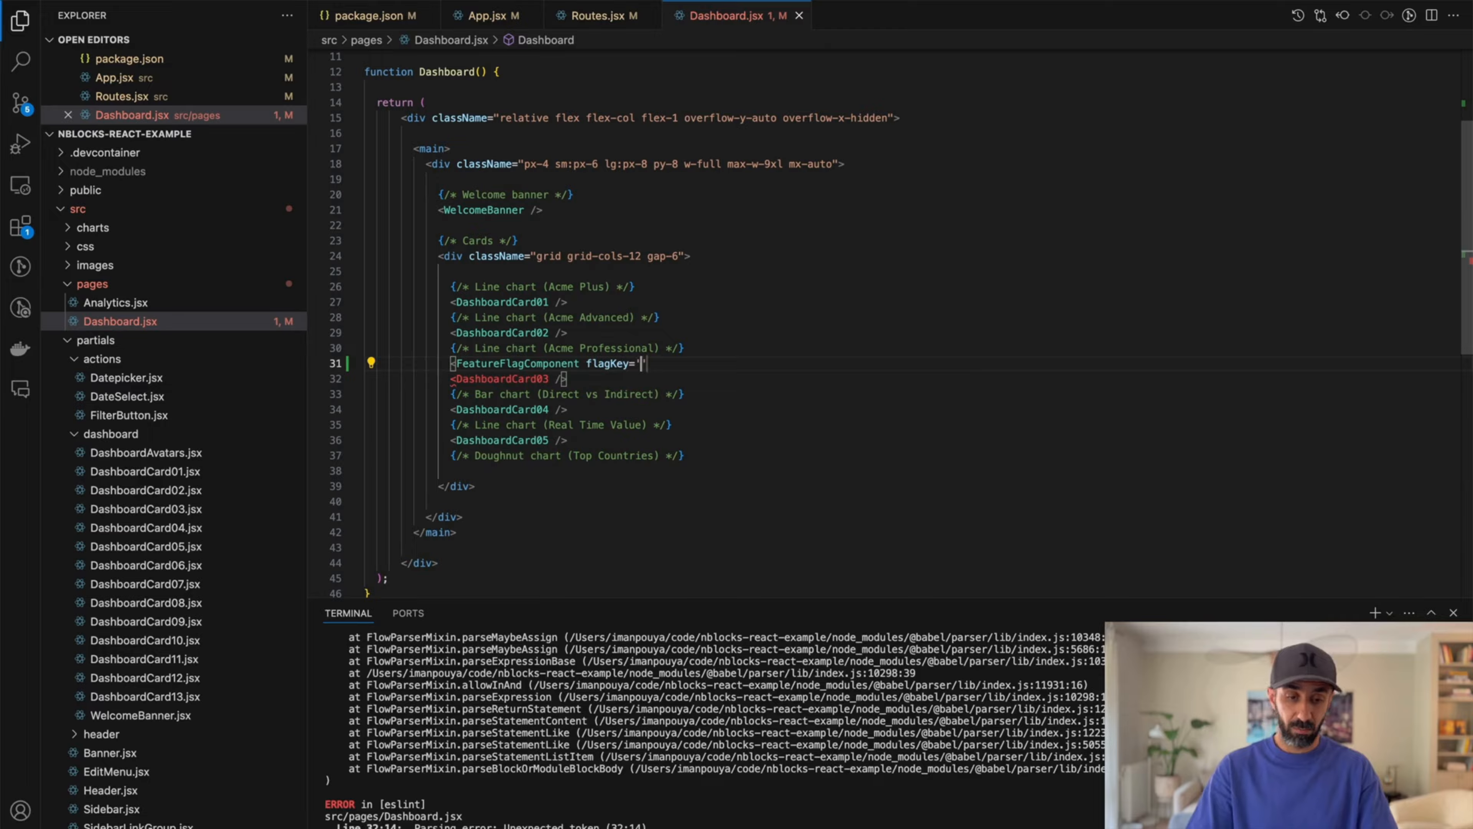
pyautogui.write('Acme')
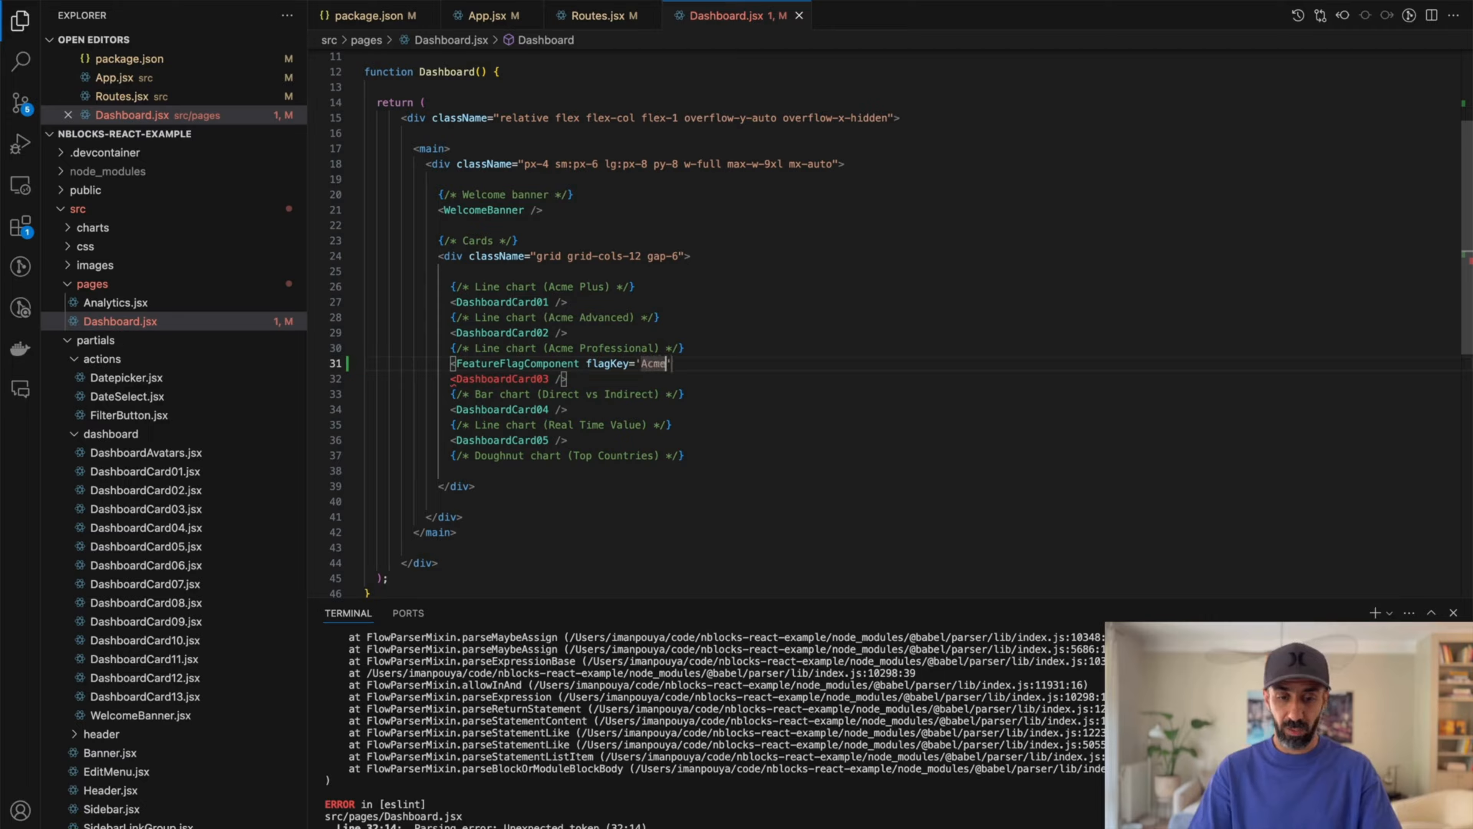
pyautogui.press('BackSpace')
pyautogui.write('-profe')
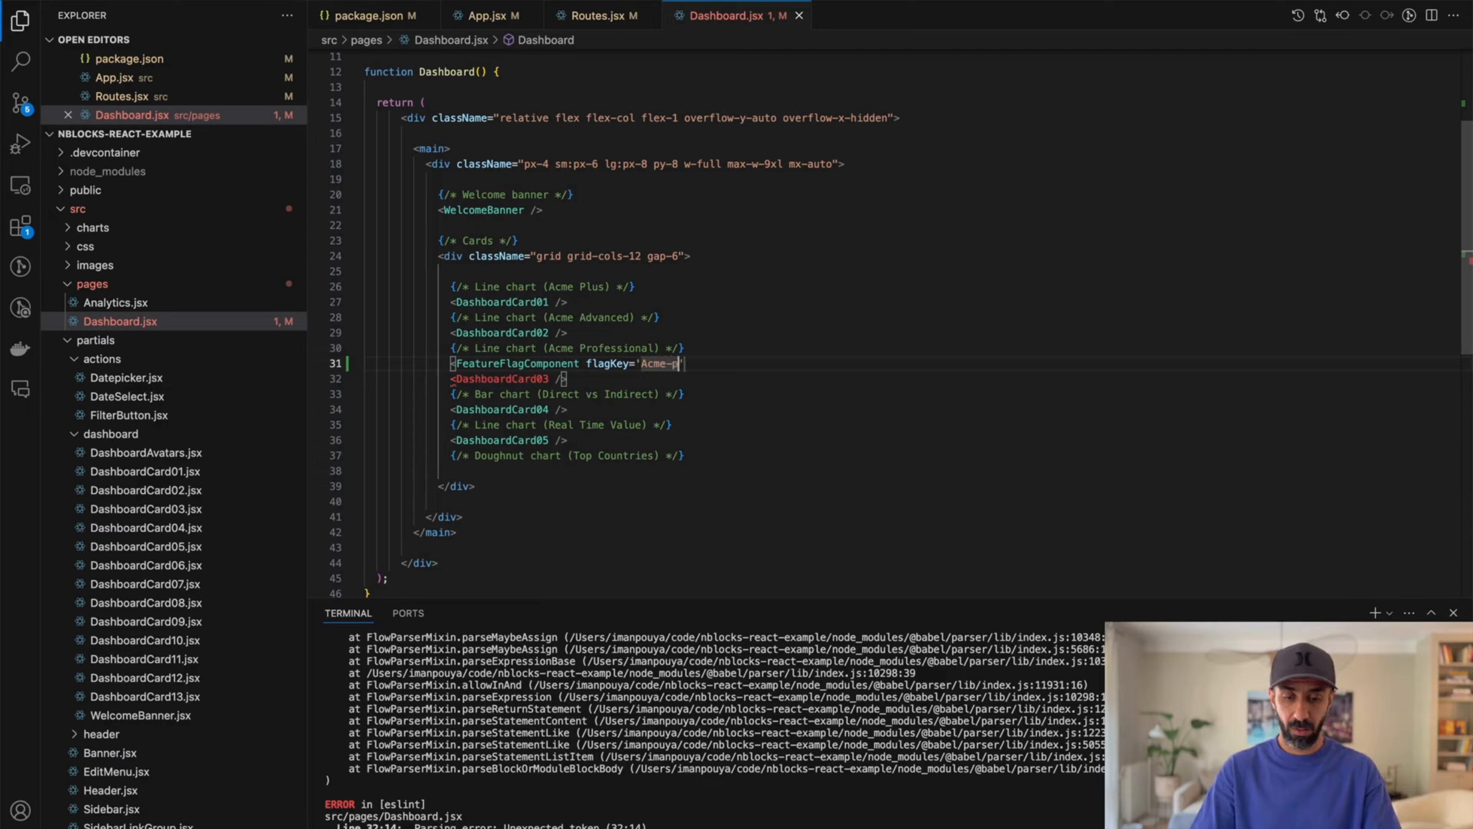
pyautogui.write('ssional')
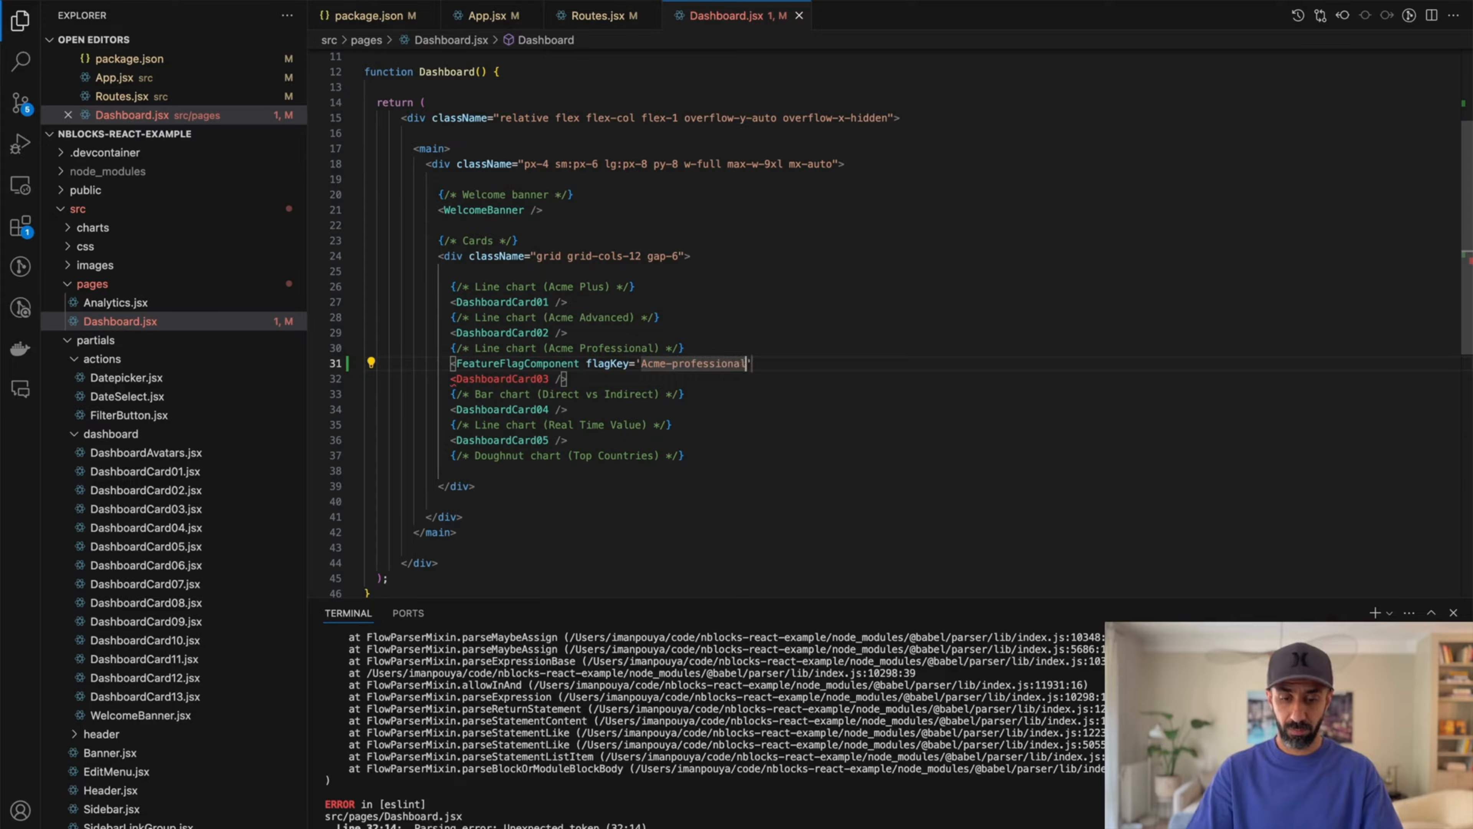
pyautogui.hotkey('alt', 'Left')
pyautogui.hotkey('alt', 'Left')
pyautogui.press('Right')
pyautogui.press('BackSpace')
pyautogui.write('a')
pyautogui.press('super+Right')
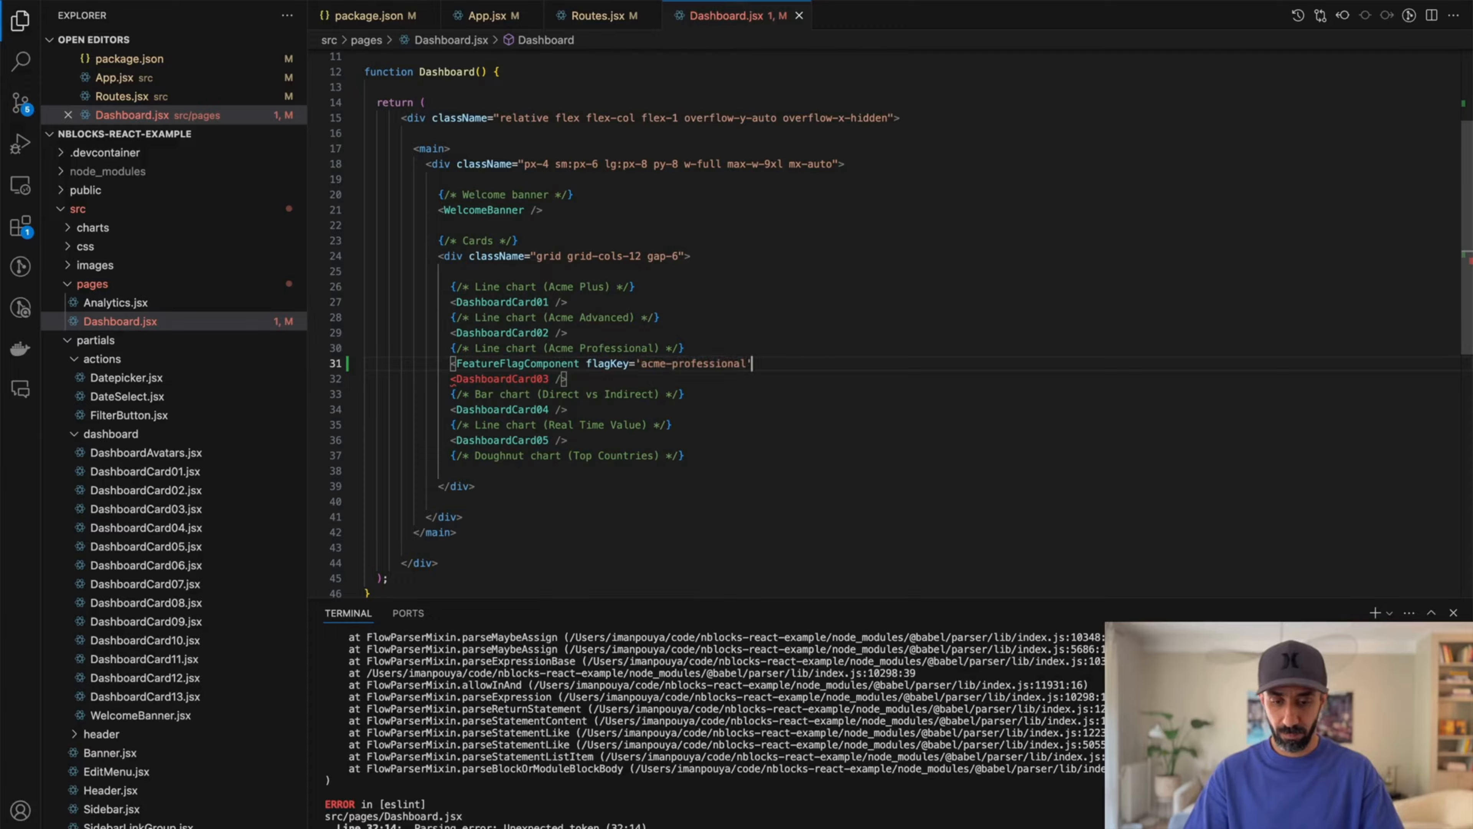
# Step: Close the FeatureFlagComponent tag so it wraps DashboardCard03
pyautogui.write('></FeatureFlagComponent>')
pyautogui.press('shift+super+Right')
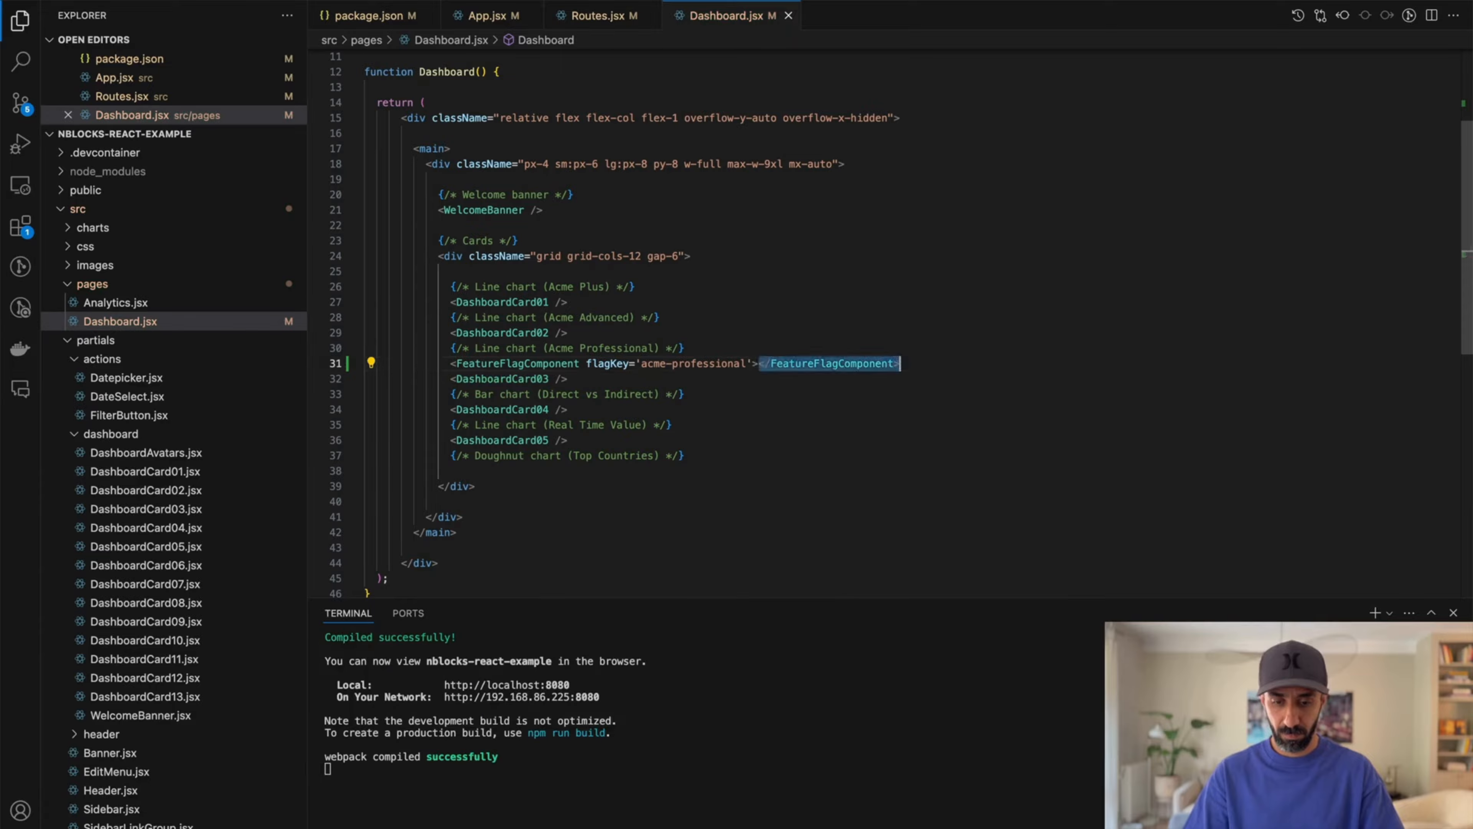
pyautogui.press('super+x')
pyautogui.press('Down')
pyautogui.press('Return')
pyautogui.press('super+v')
# Step: Create a new feature flag with the key acme-professional, copied from the flagKey in Dashboard.jsx
pyautogui.scroll(-3, 423, 288)
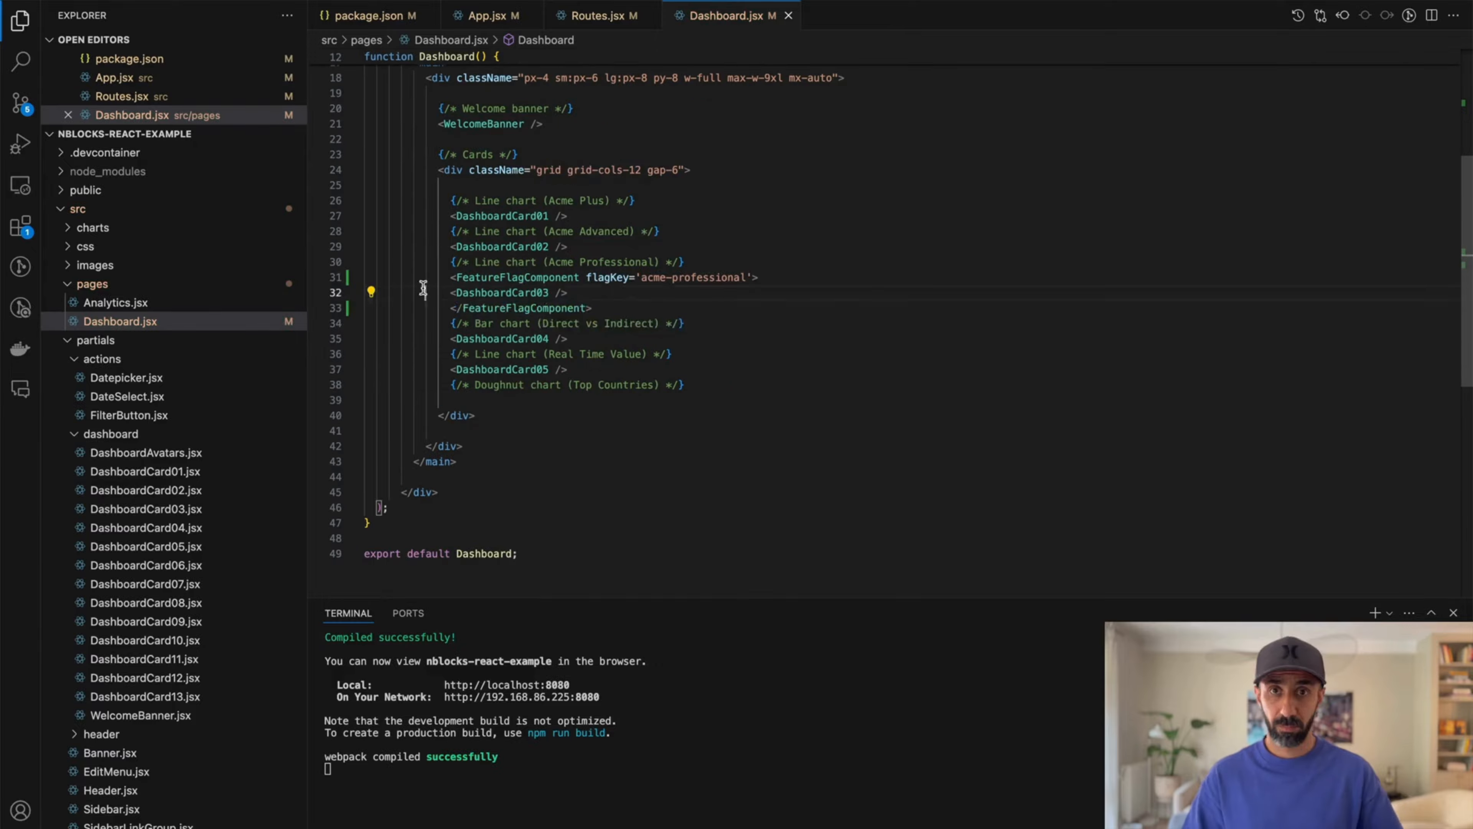
pyautogui.click(639, 278)
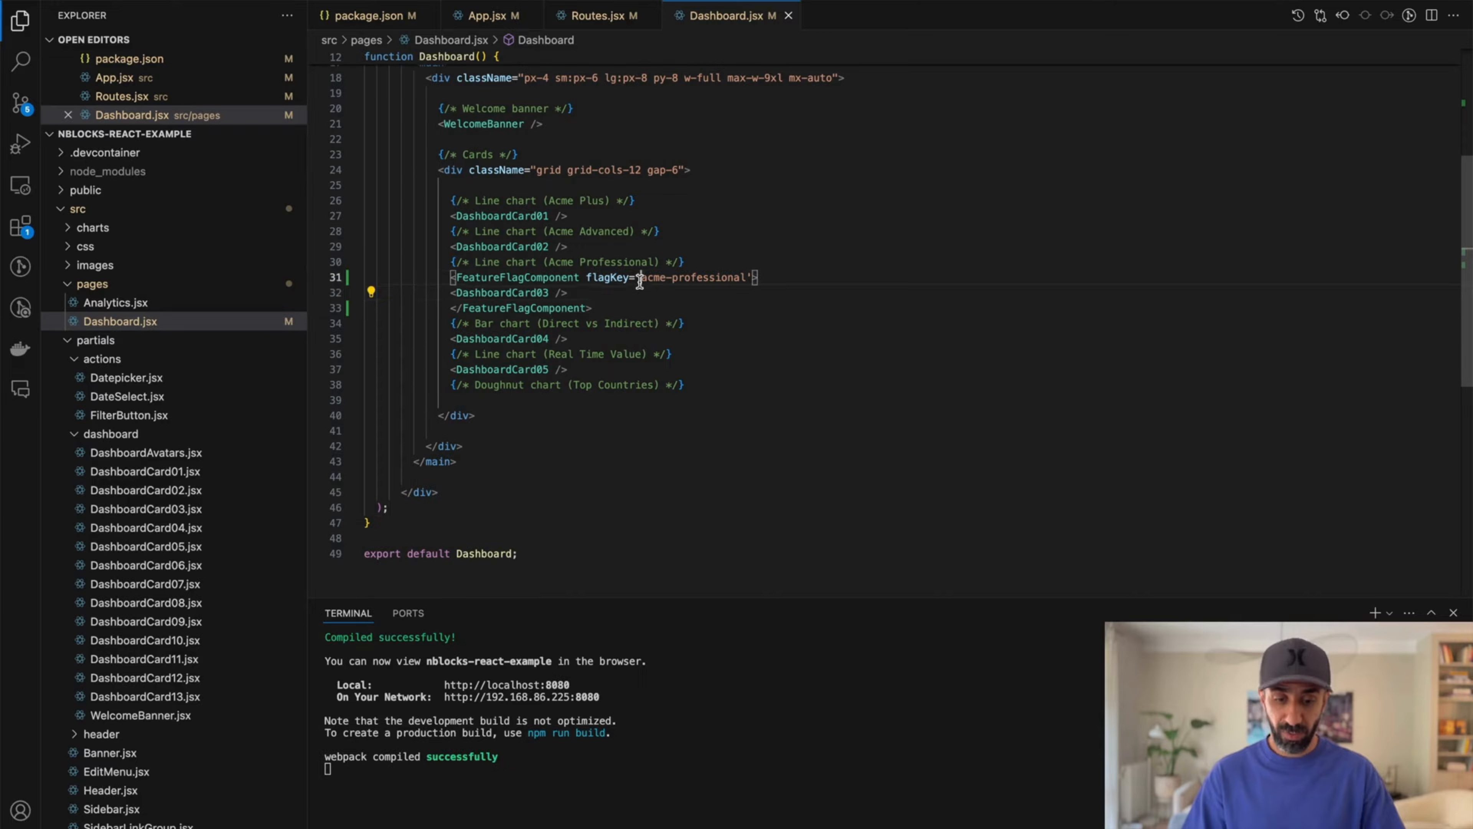
pyautogui.doubleClick(640, 279)
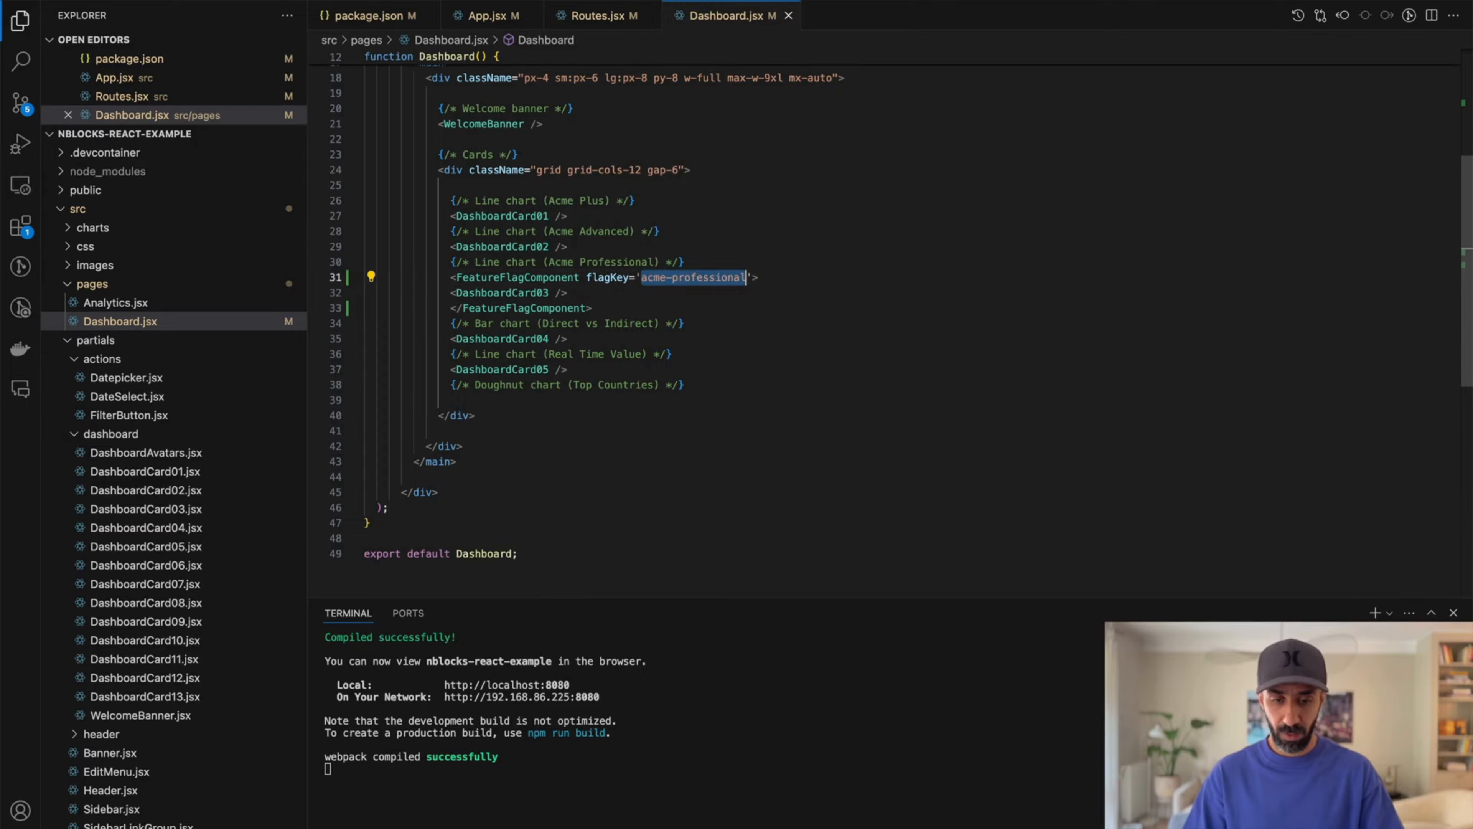
pyautogui.press('super+Tab')
pyautogui.press('super+Tab')
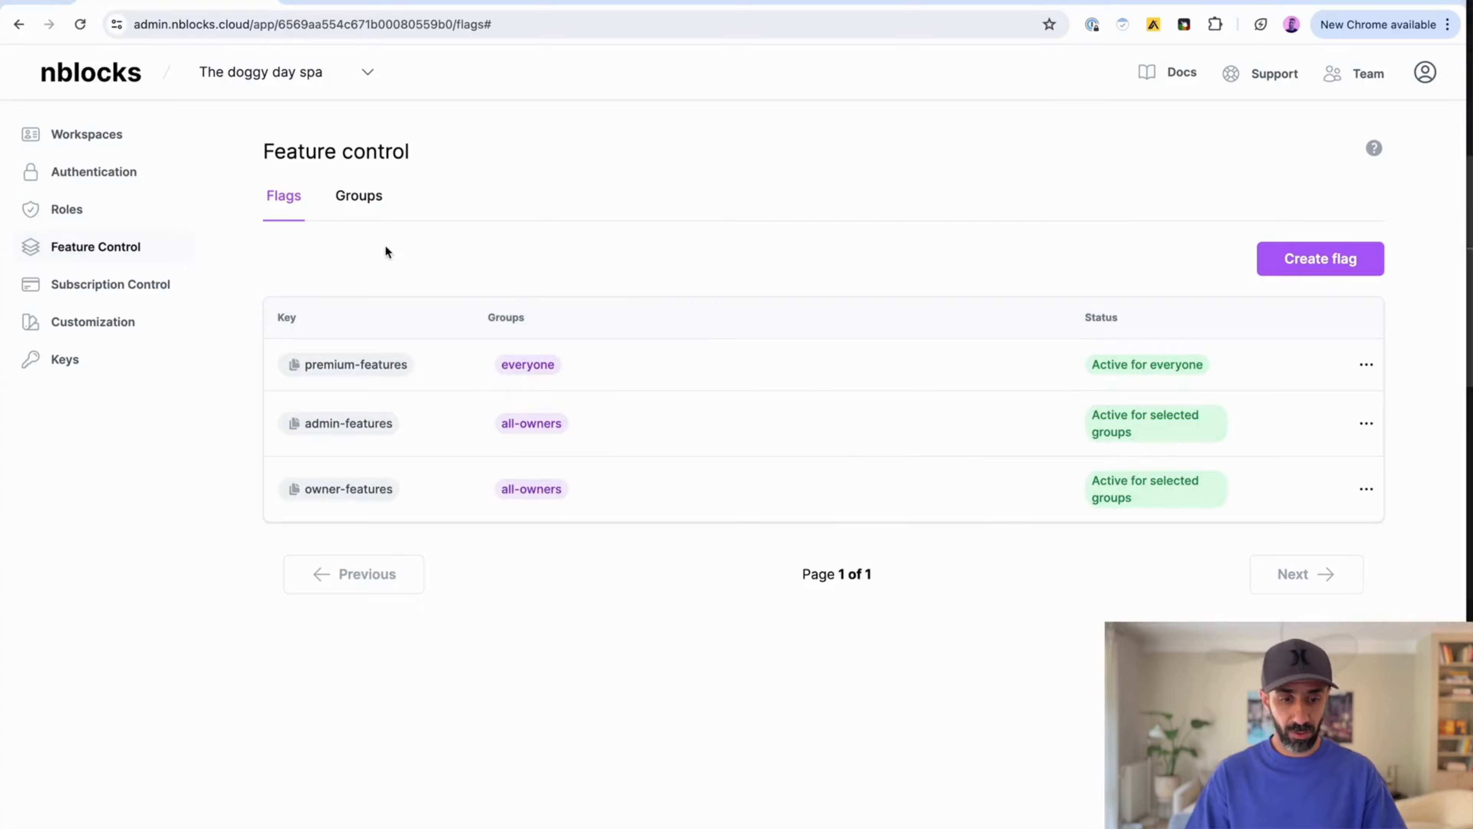
pyautogui.click(1321, 261)
pyautogui.press('super+v')
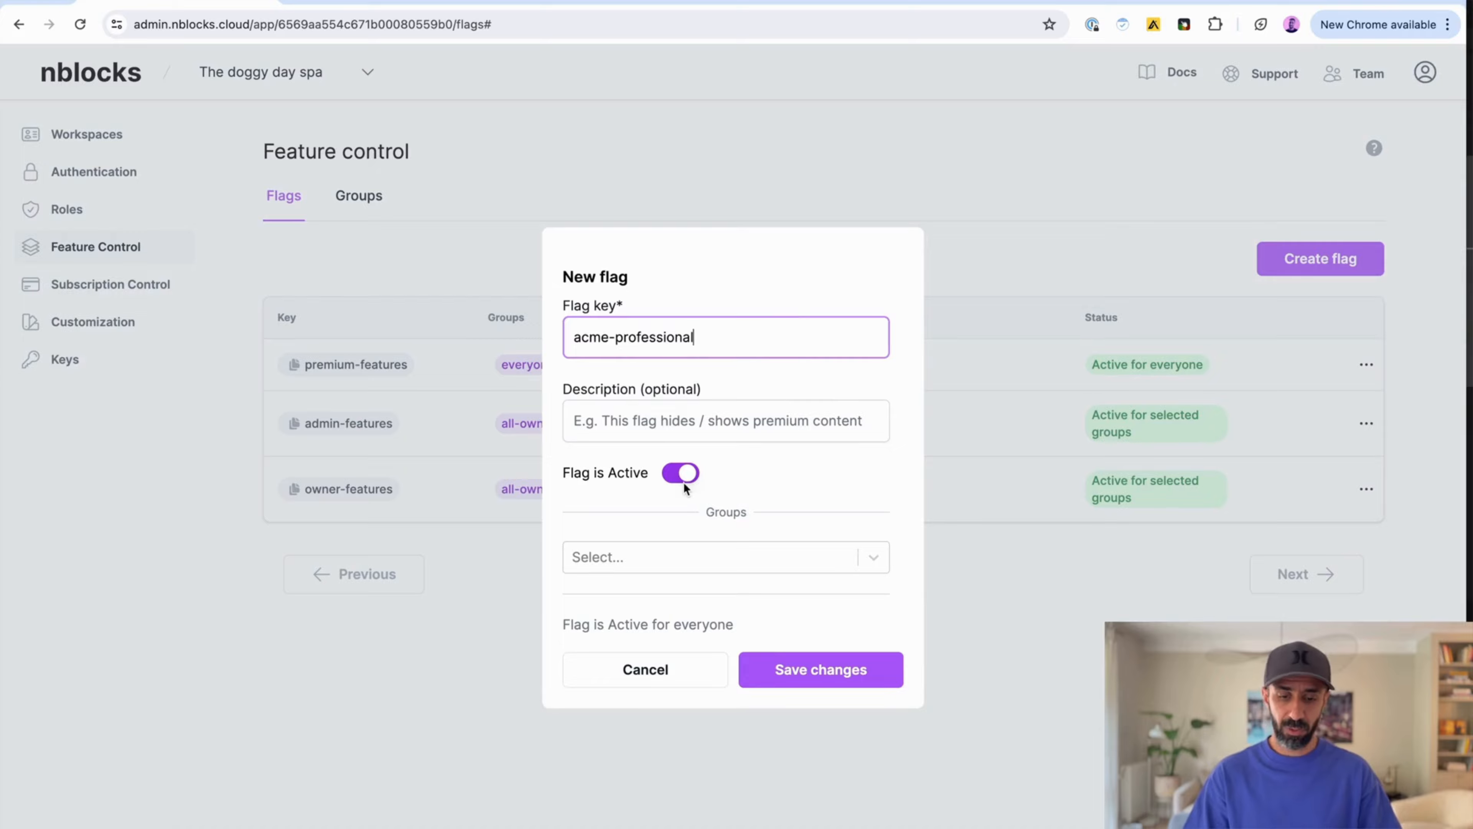
pyautogui.click(800, 669)
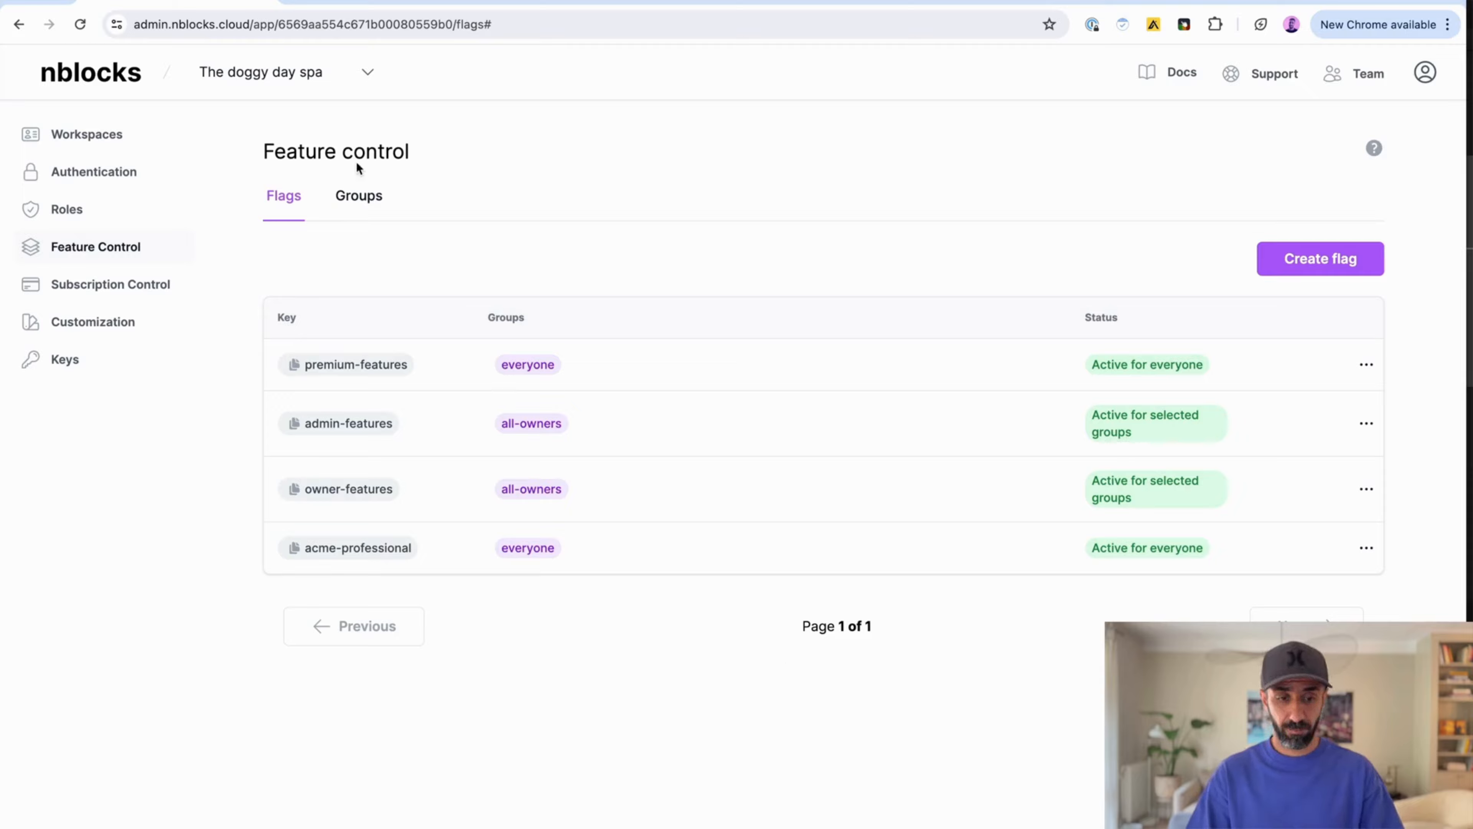
# Step: Create a group named admins that matches users whose User role equals ADMIN
pyautogui.click(360, 197)
pyautogui.click(1286, 256)
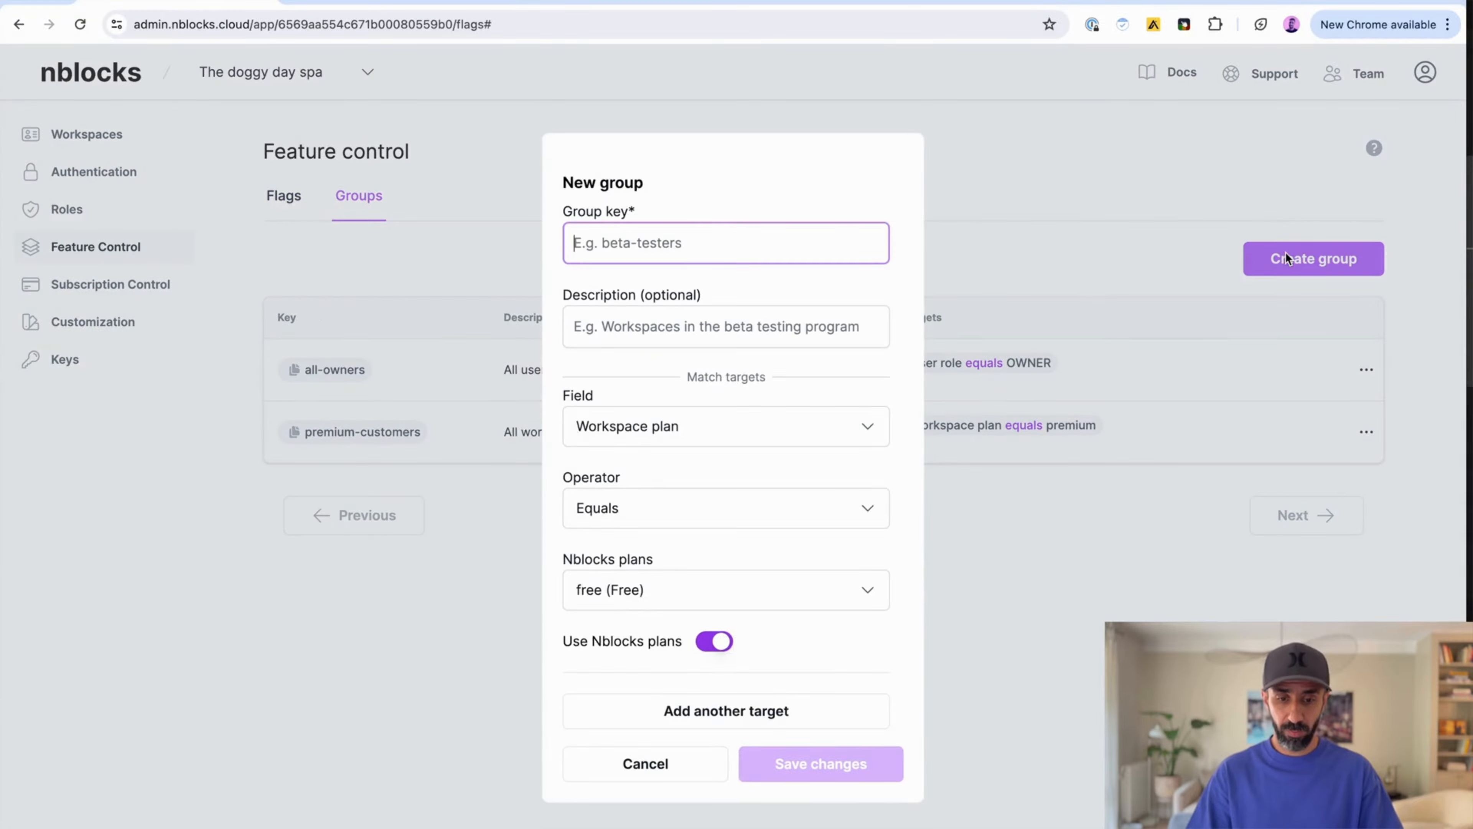
pyautogui.write('admin')
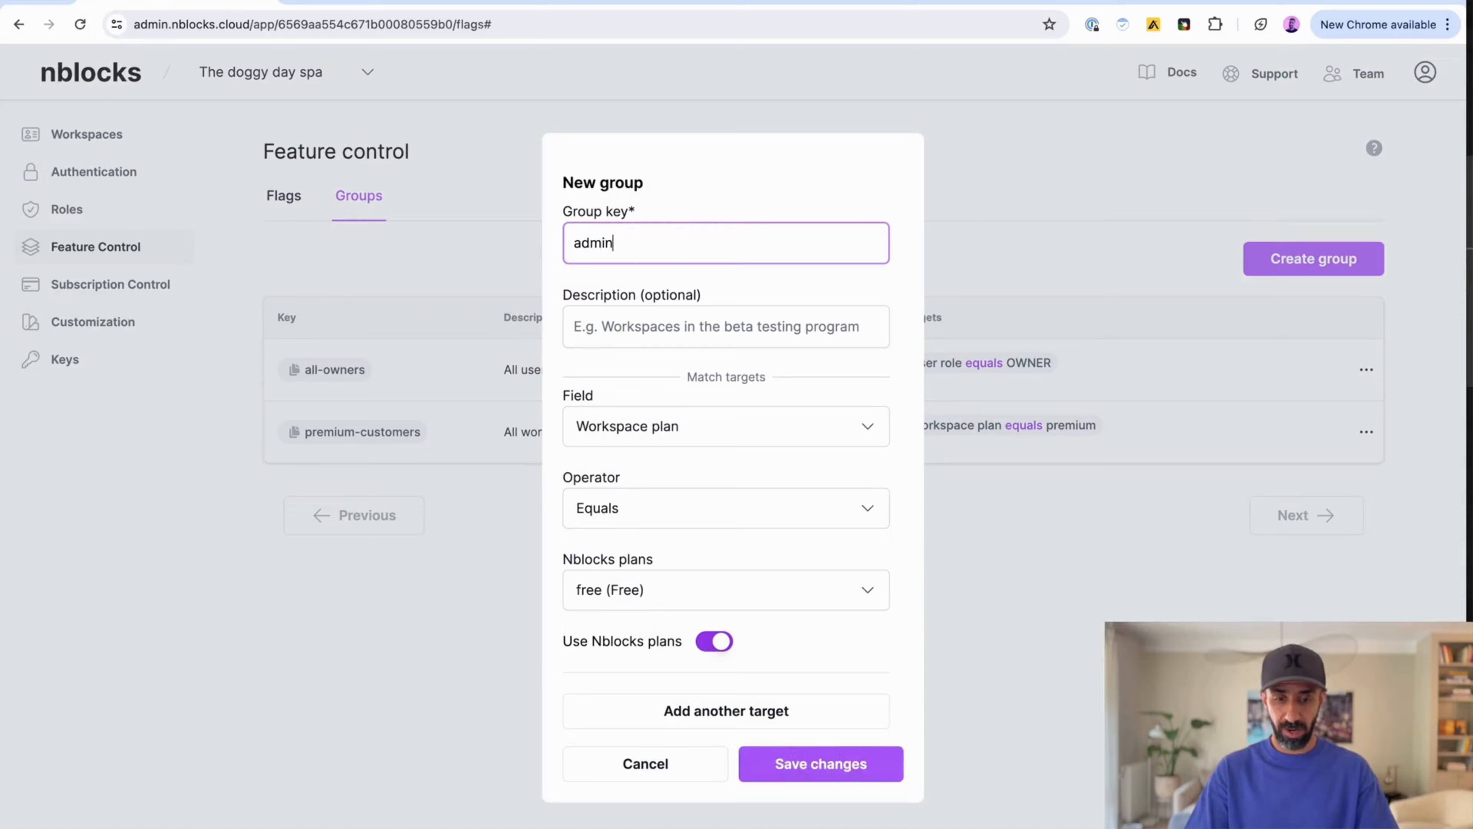
pyautogui.write('s')
pyautogui.click(739, 428)
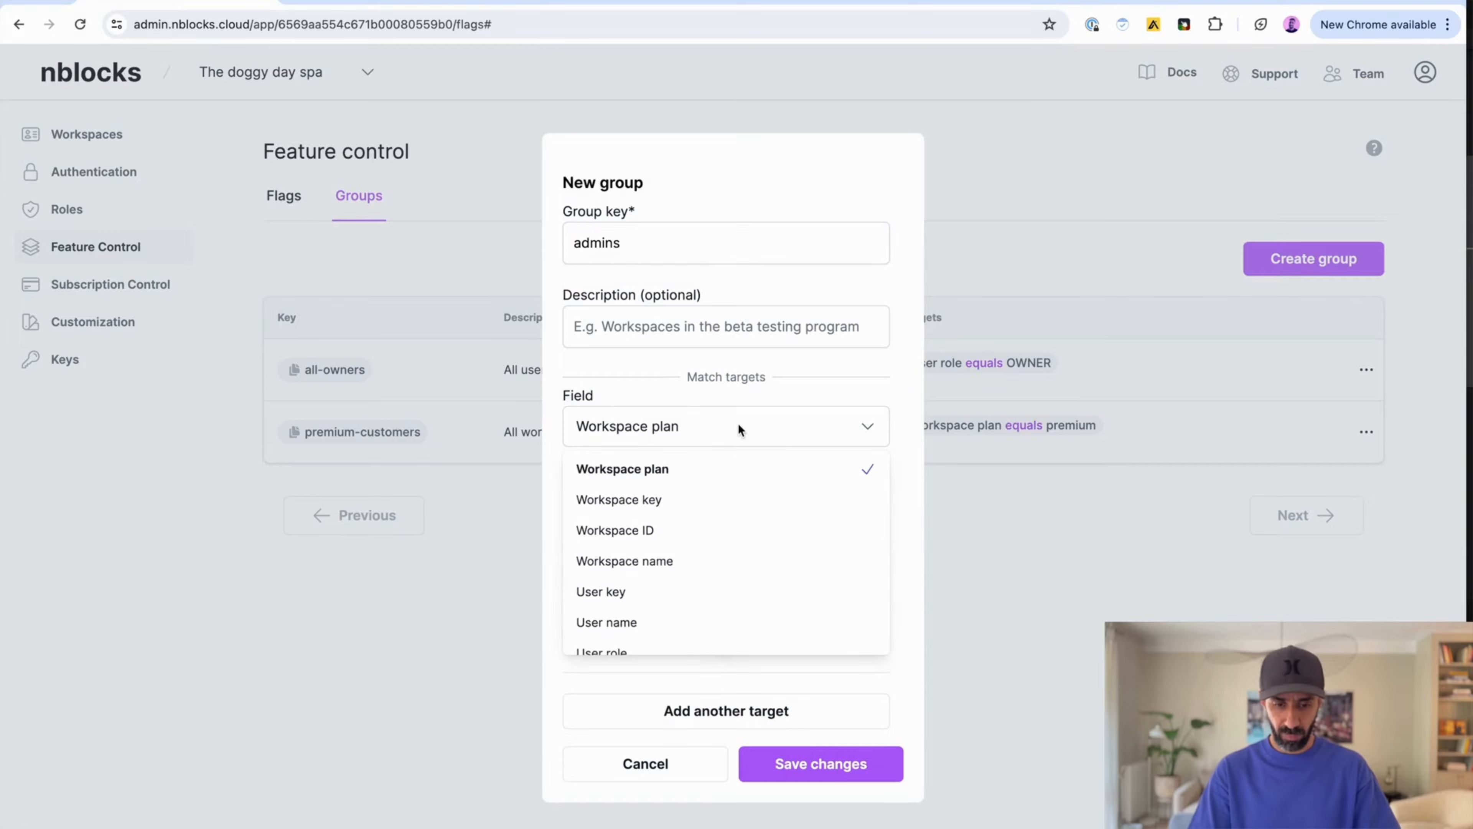
pyautogui.scroll(-2, 760, 540)
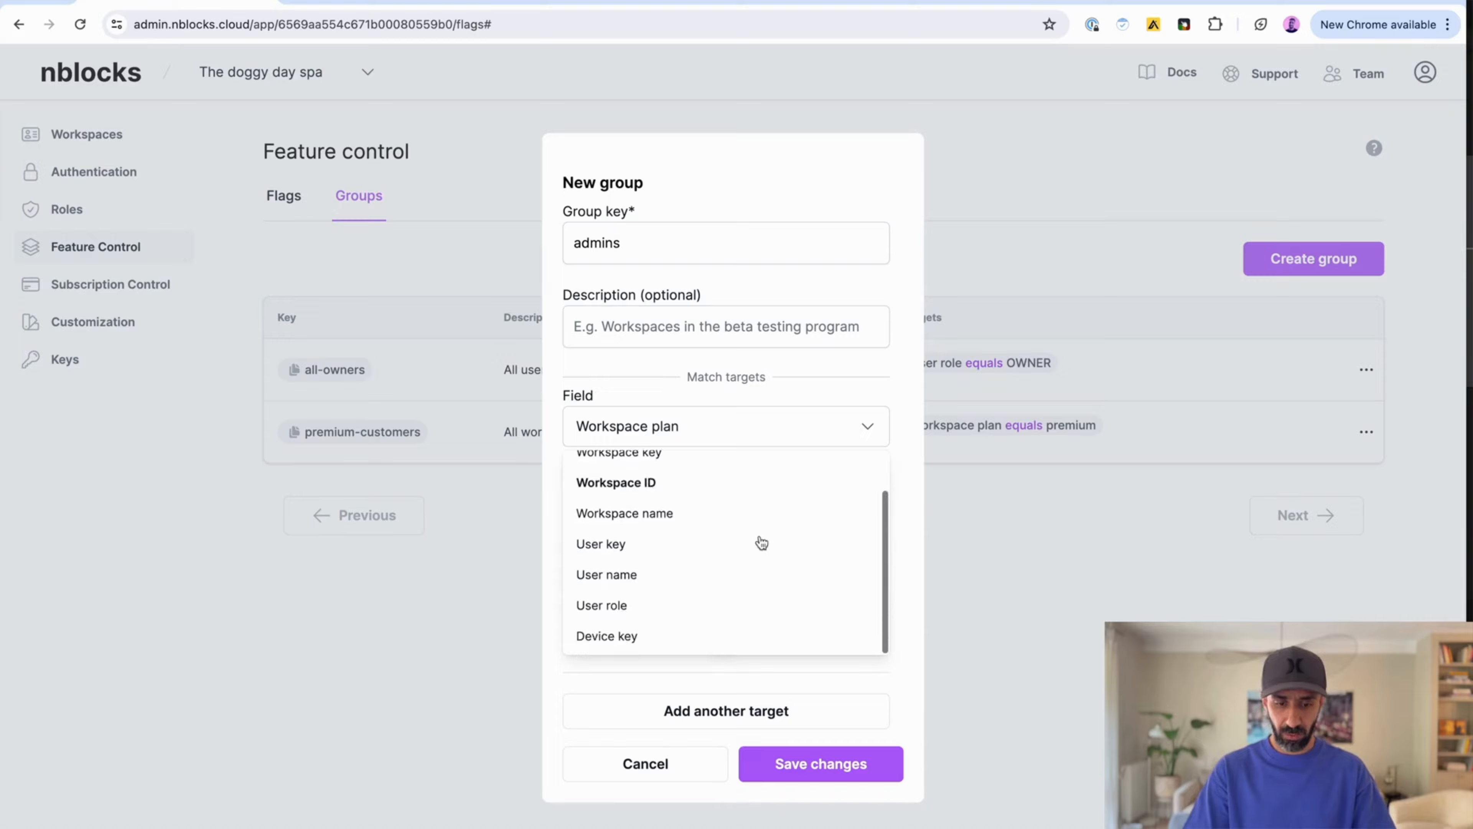
pyautogui.click(704, 606)
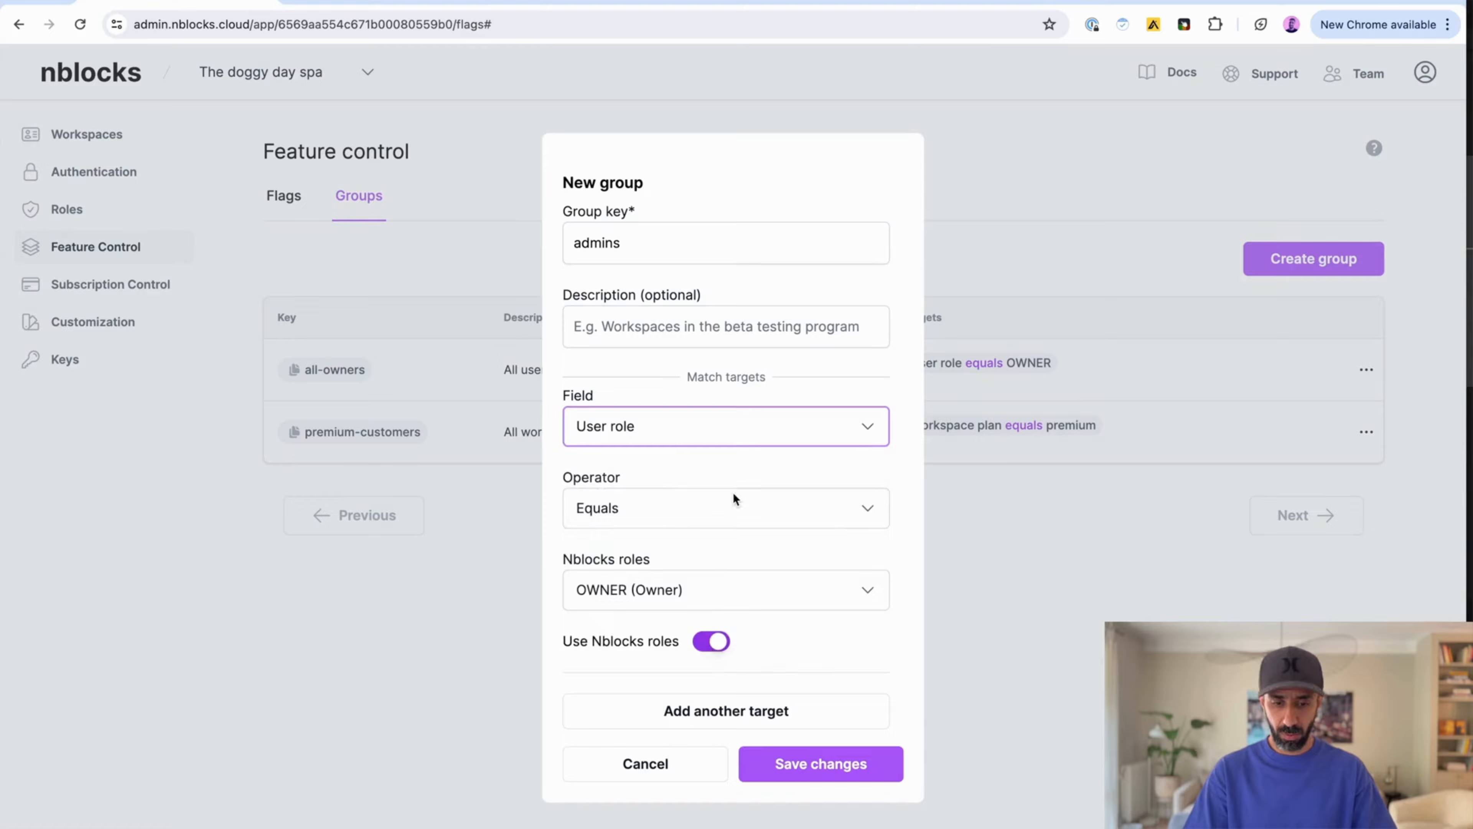
pyautogui.click(786, 588)
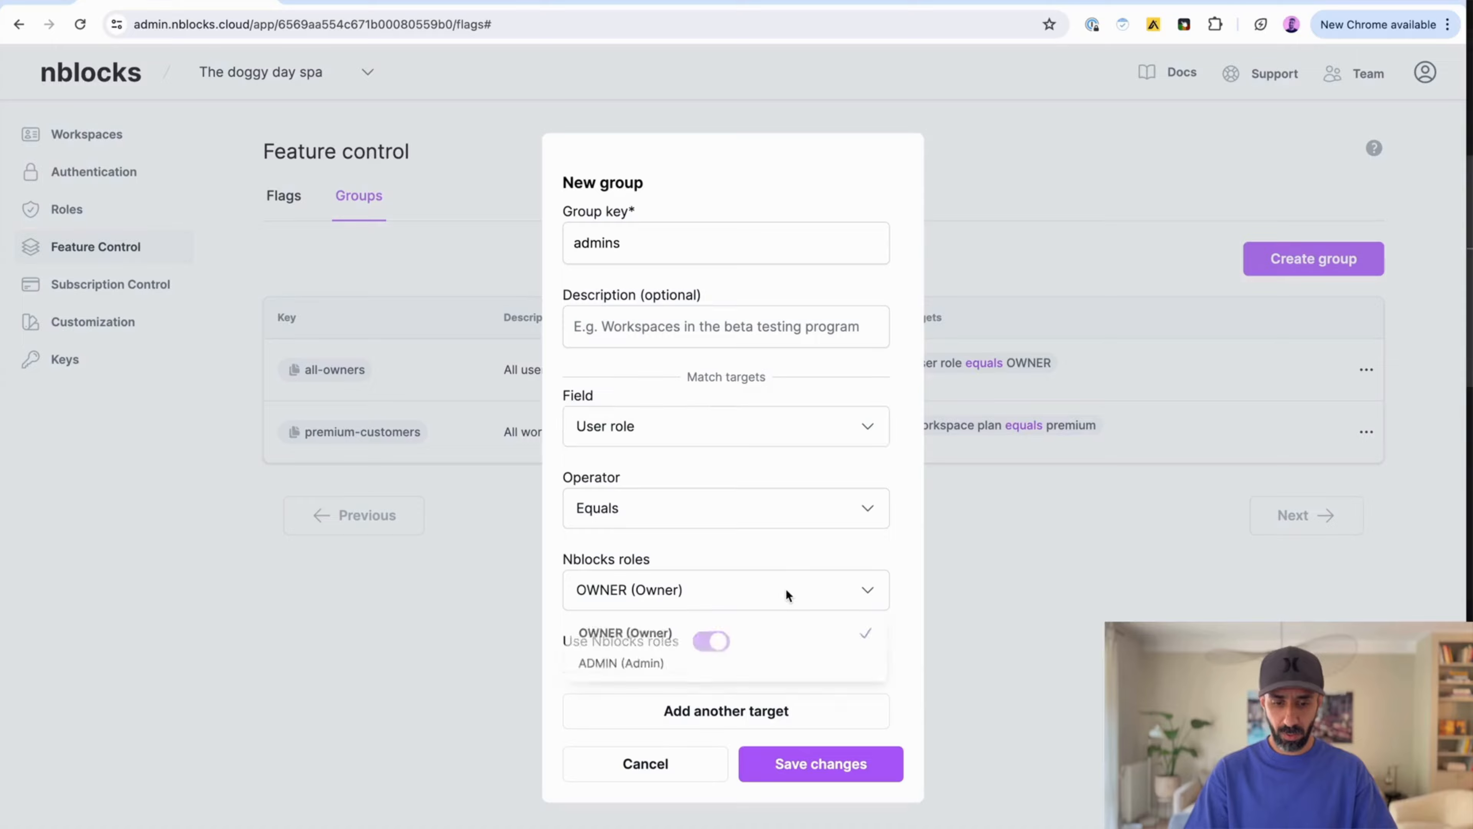
pyautogui.click(751, 663)
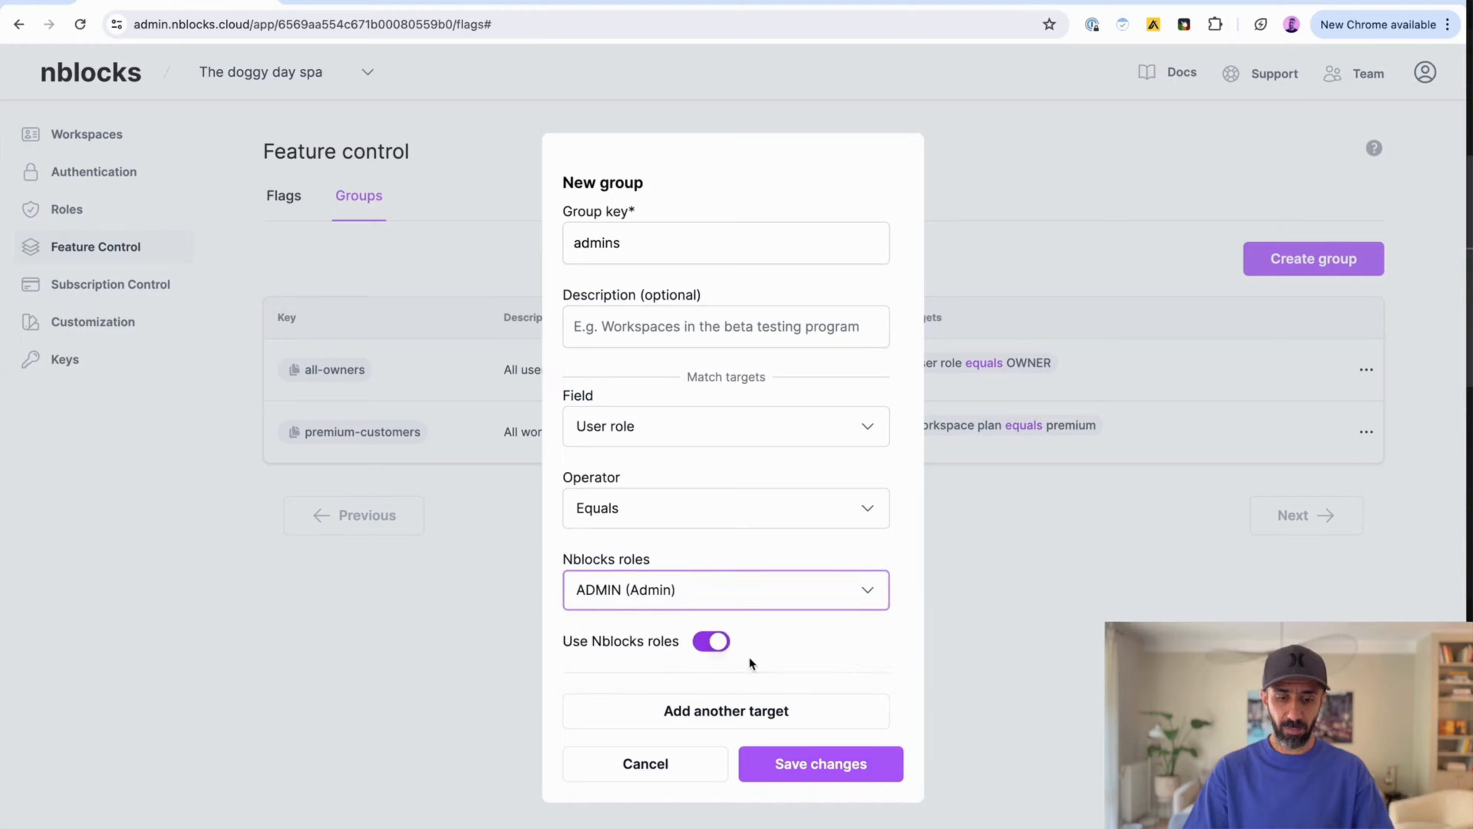
pyautogui.click(819, 760)
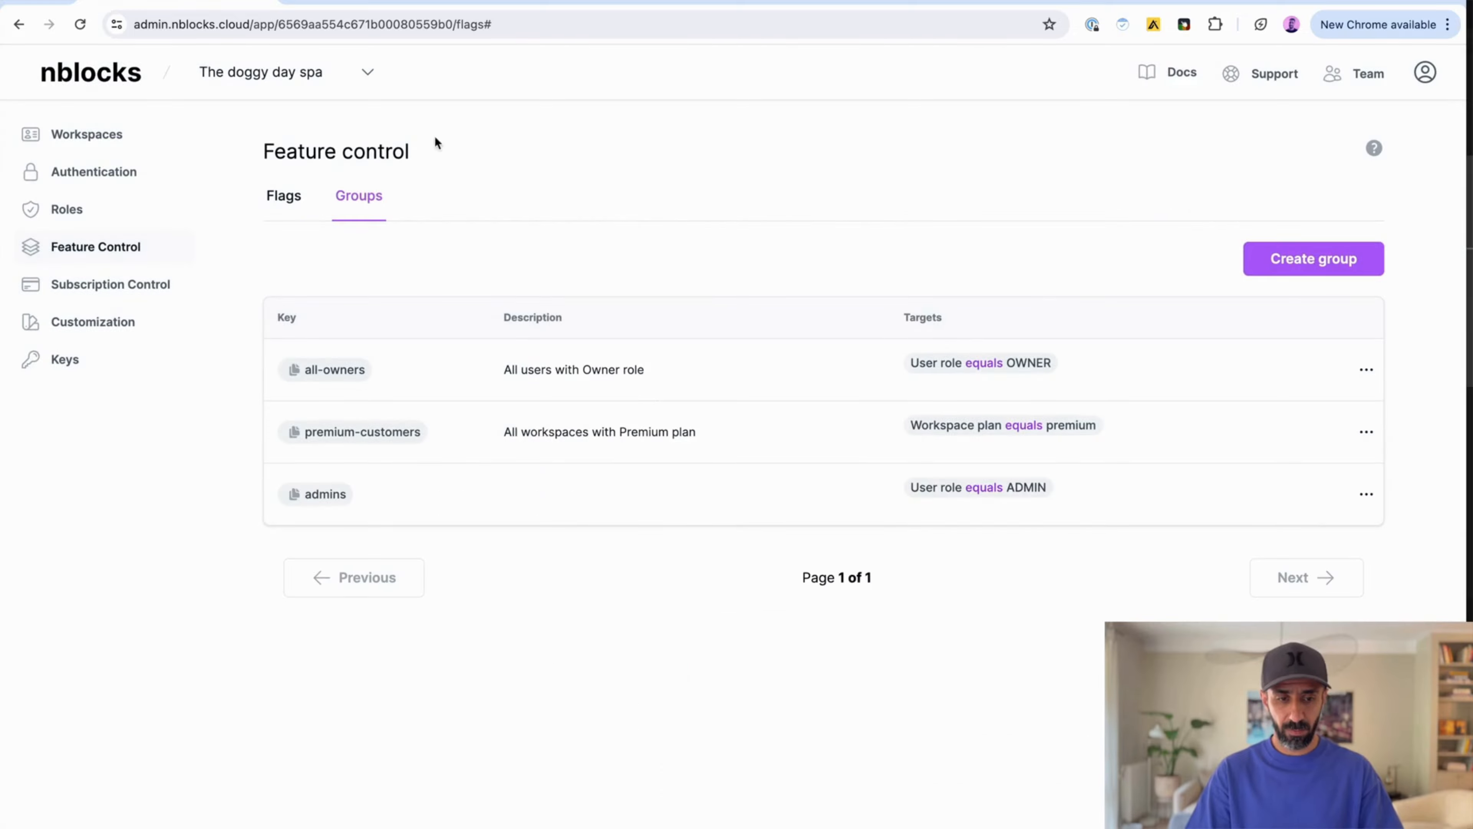
# Step: Edit the acme-professional flag so it is active only for the admins group
pyautogui.click(284, 203)
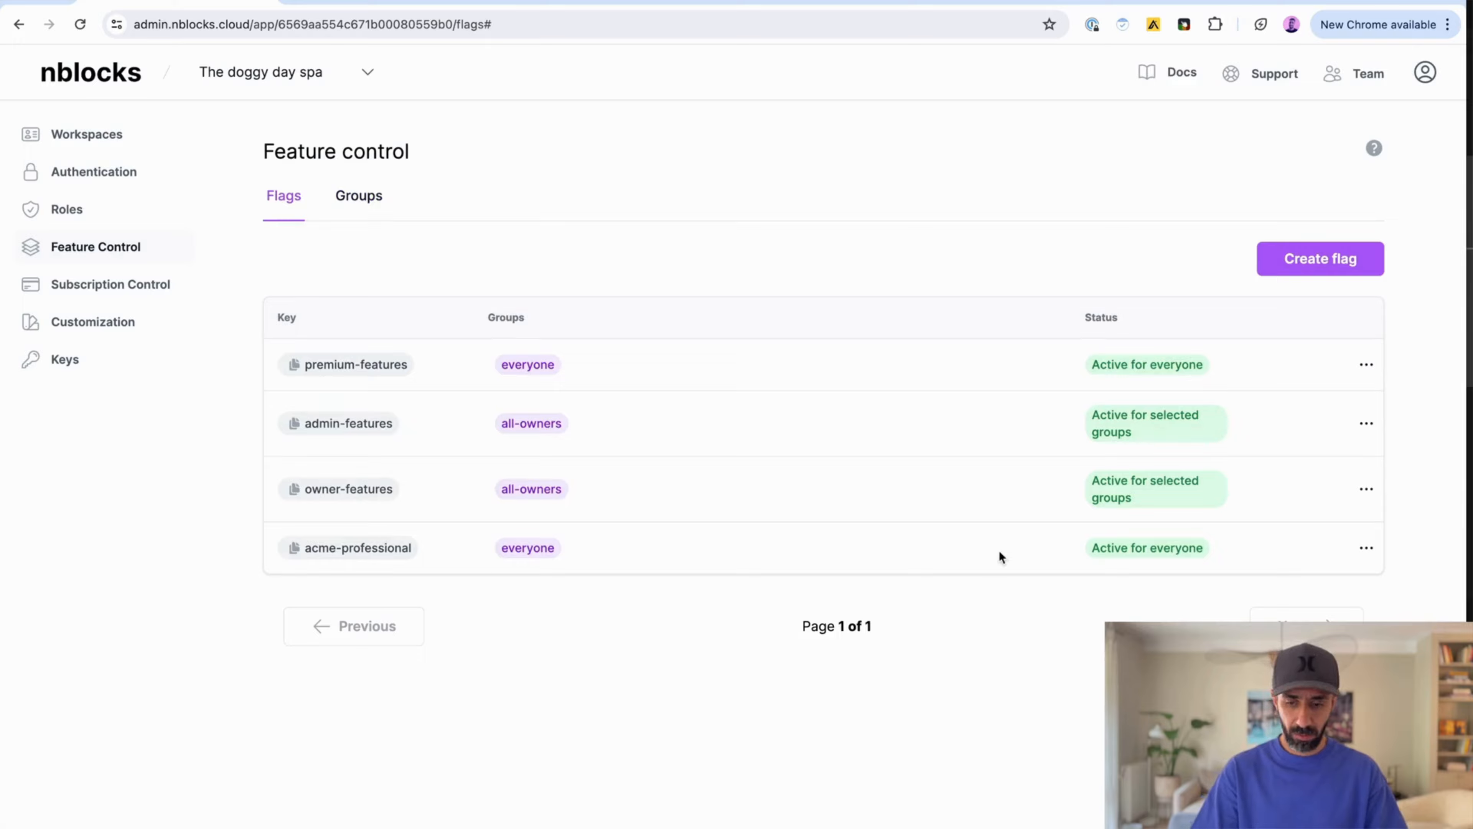
pyautogui.click(1366, 548)
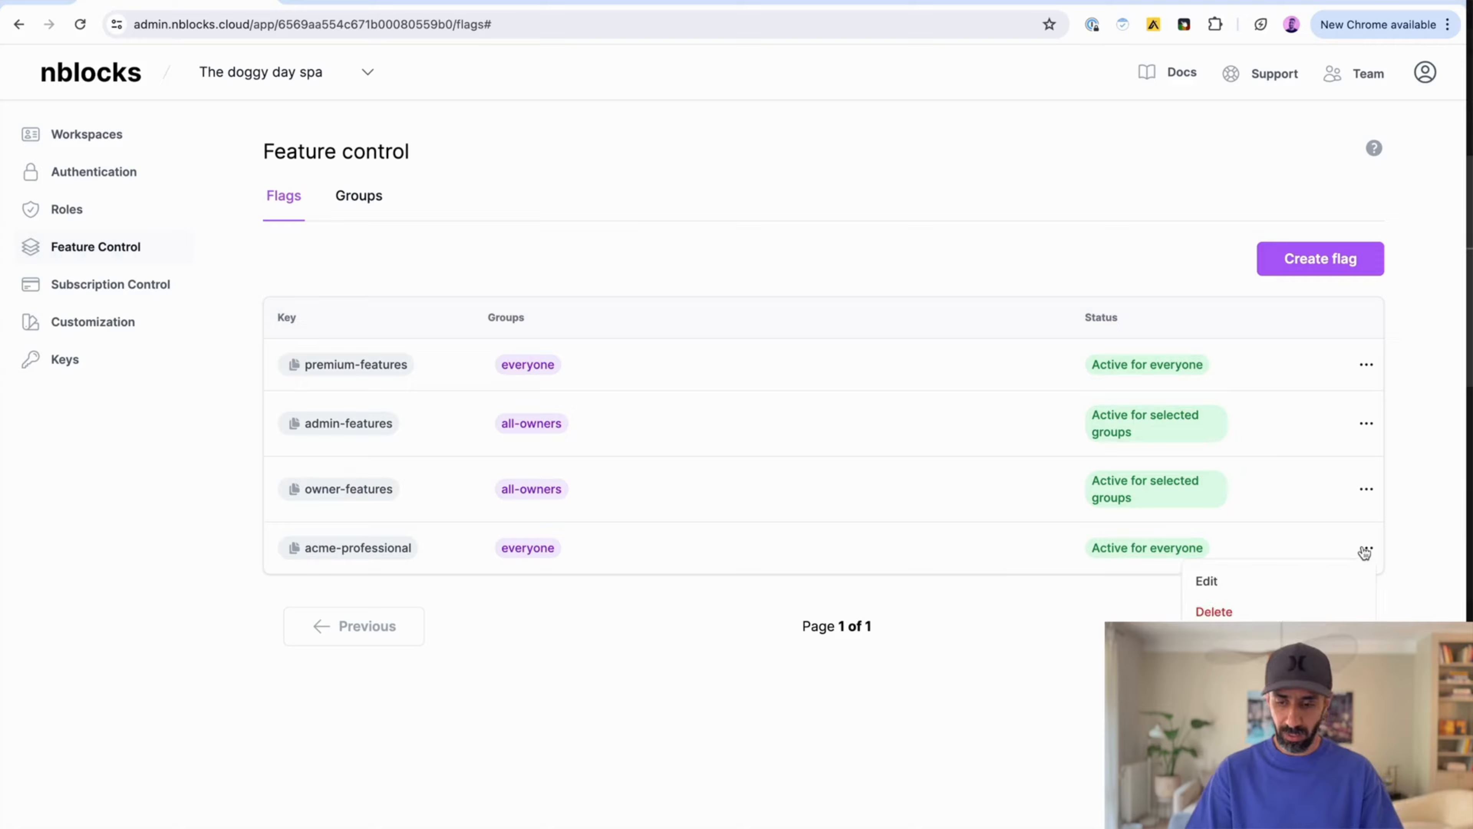
pyautogui.click(1256, 590)
pyautogui.click(813, 552)
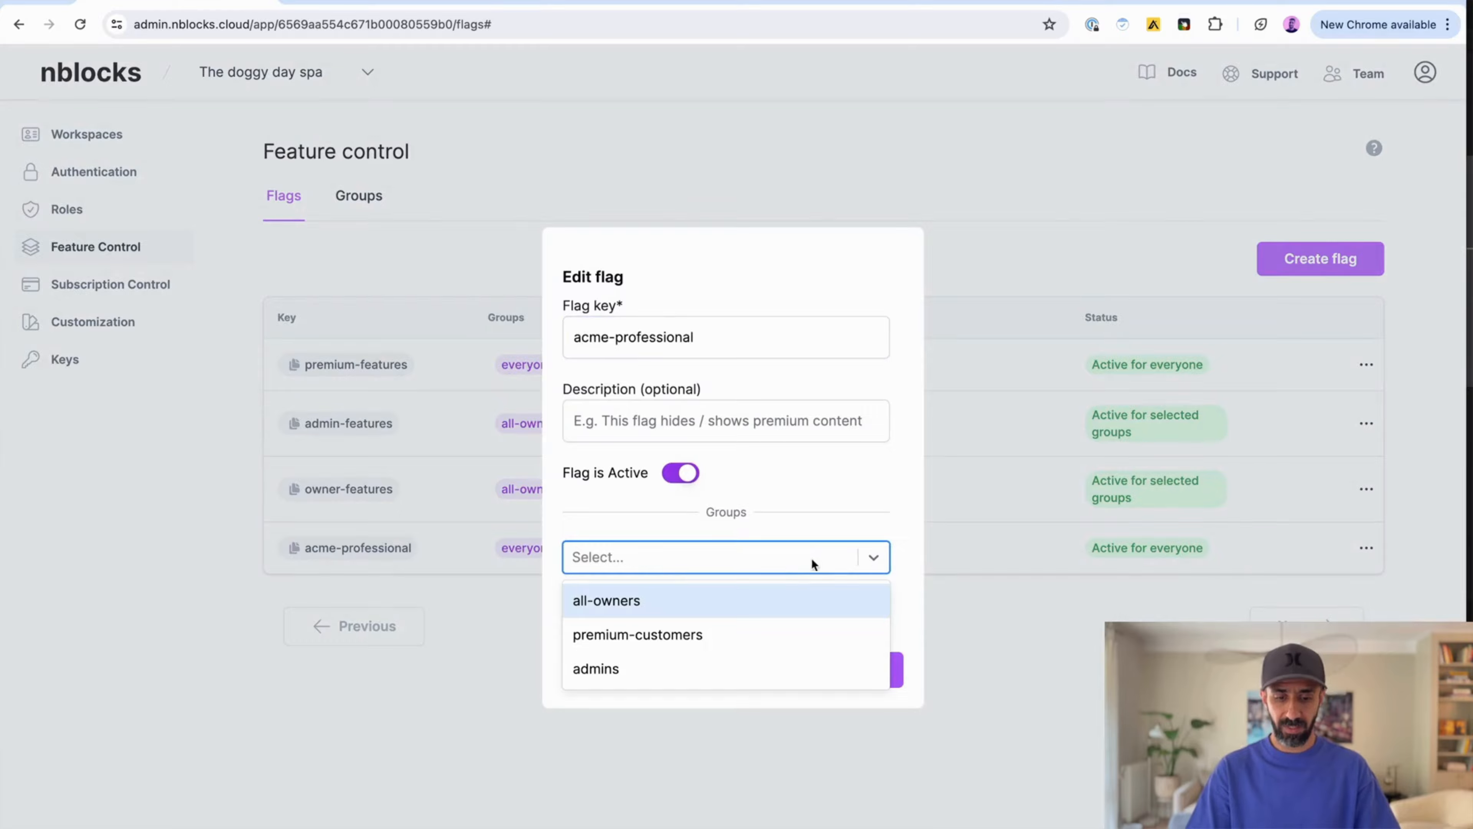
pyautogui.click(768, 677)
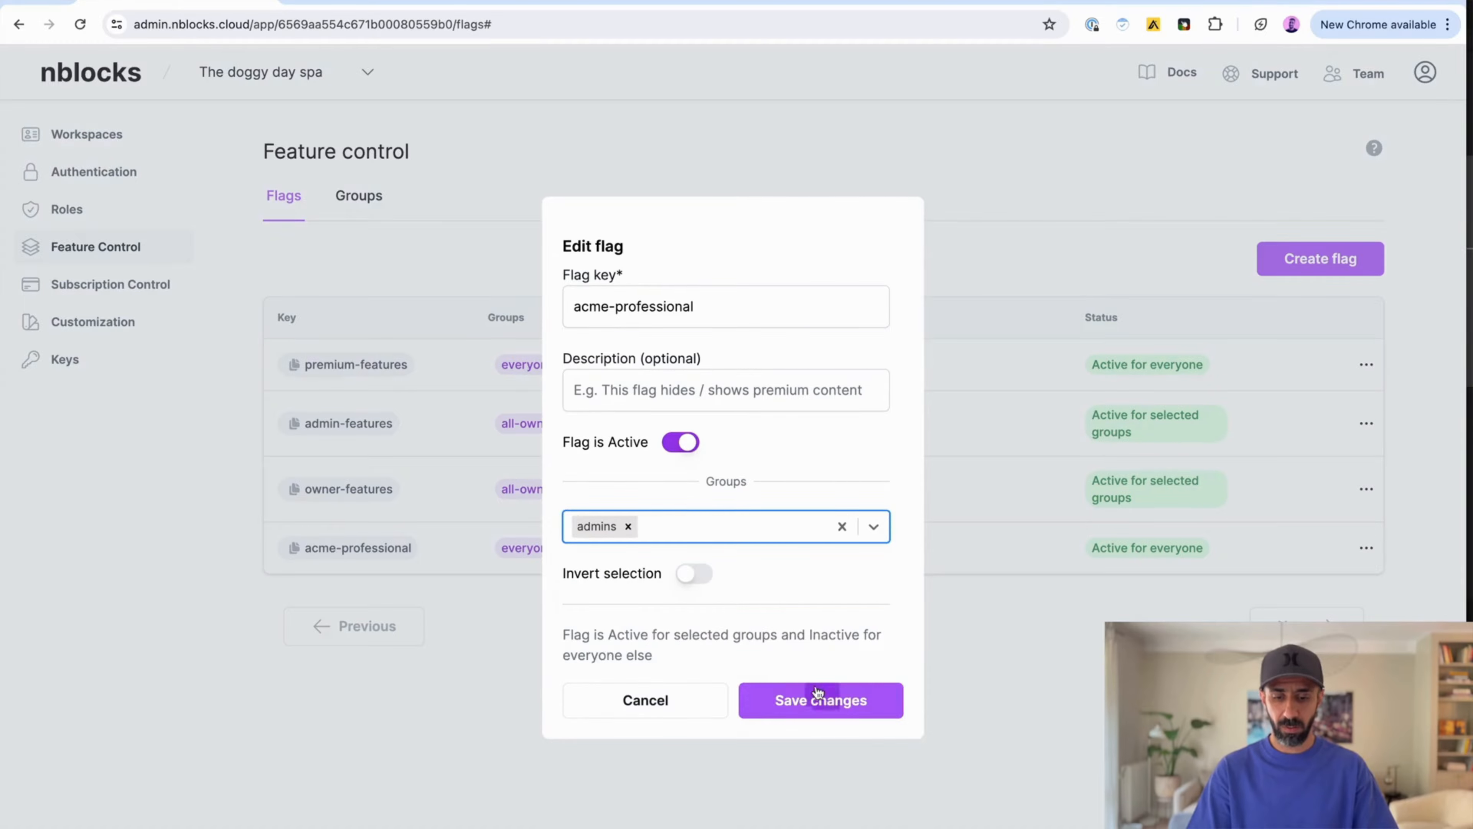
pyautogui.click(818, 692)
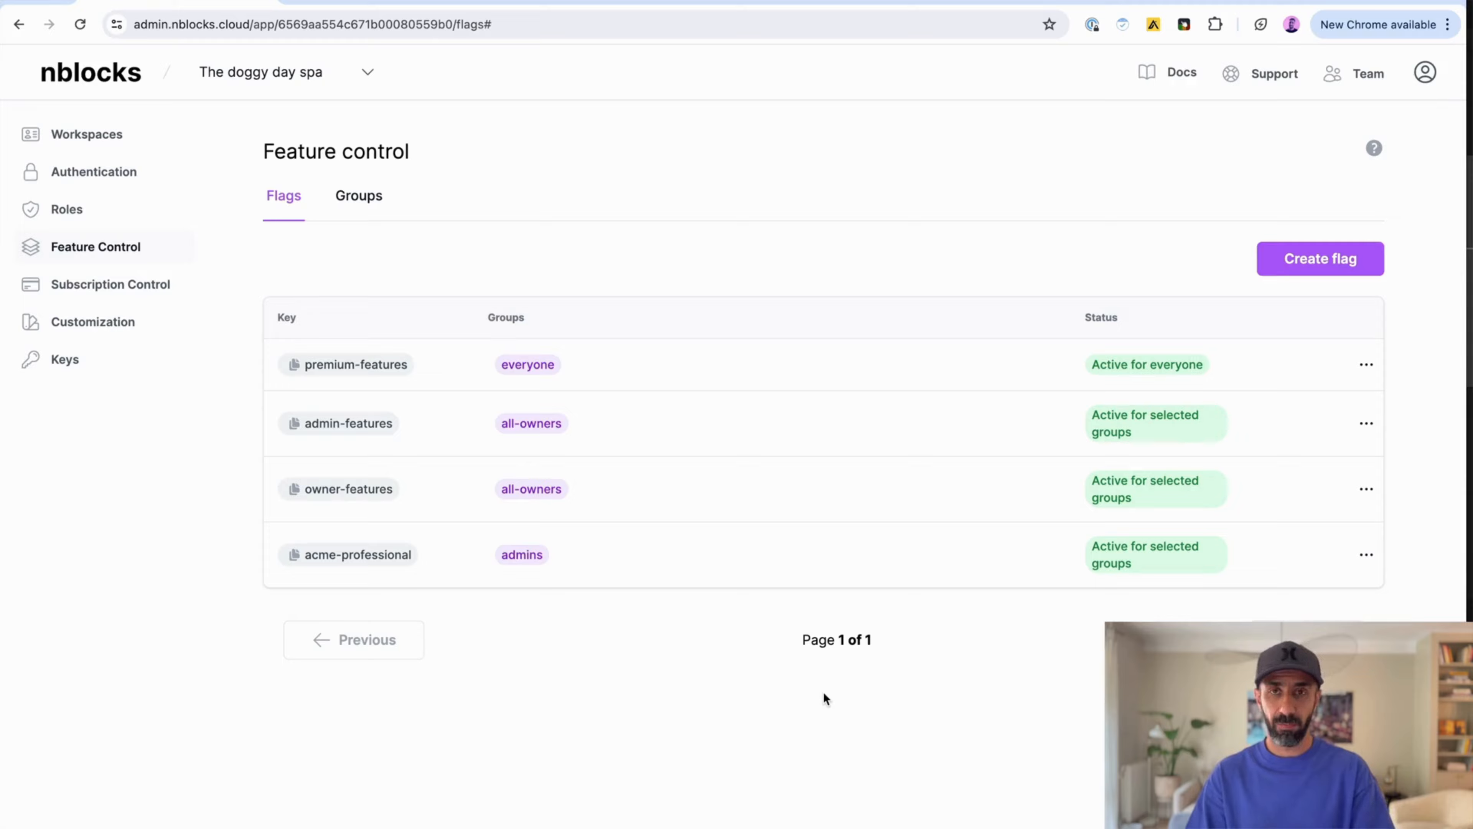
pyautogui.click(100, 133)
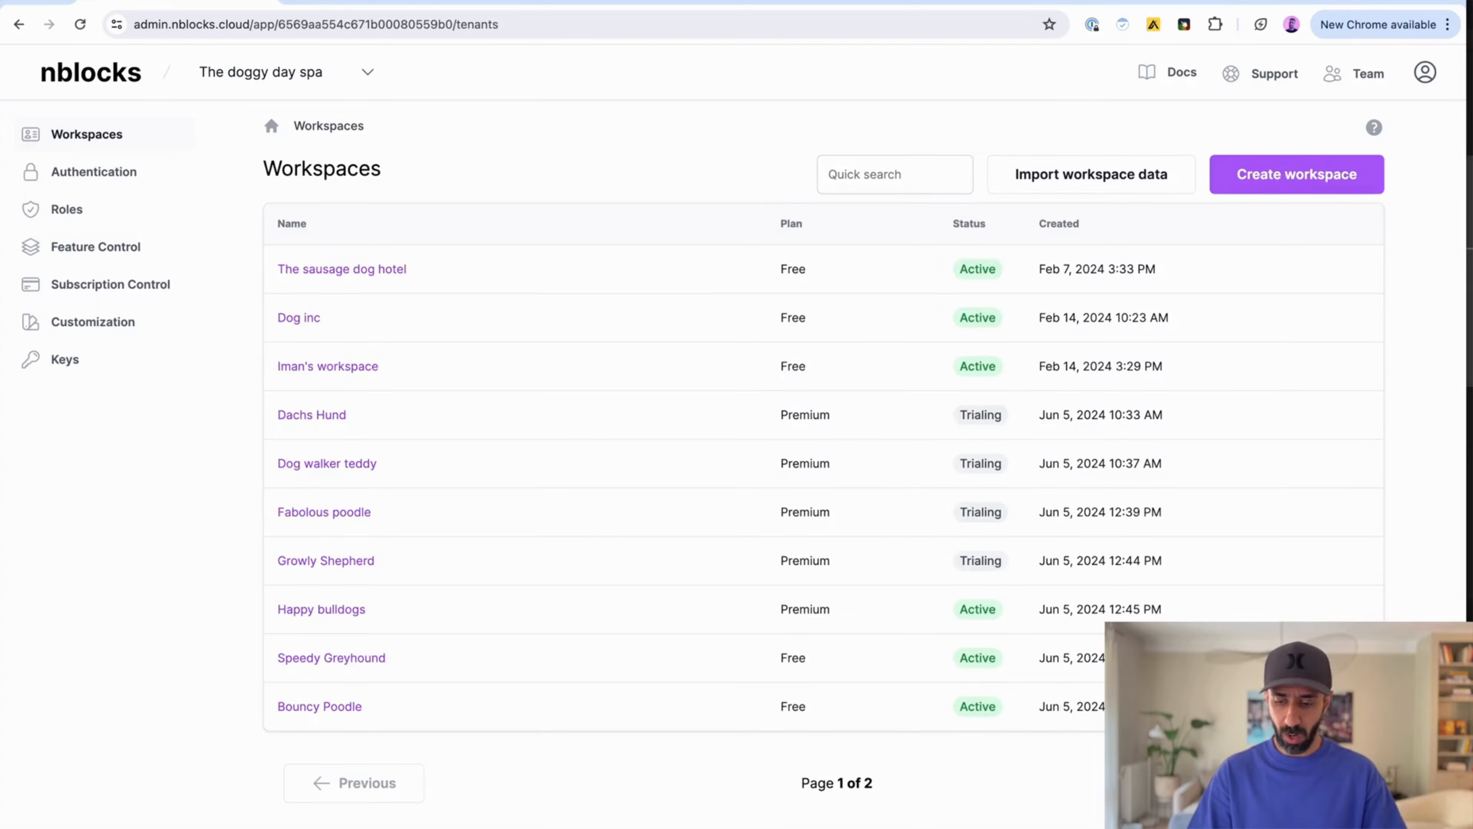
pyautogui.click(1306, 782)
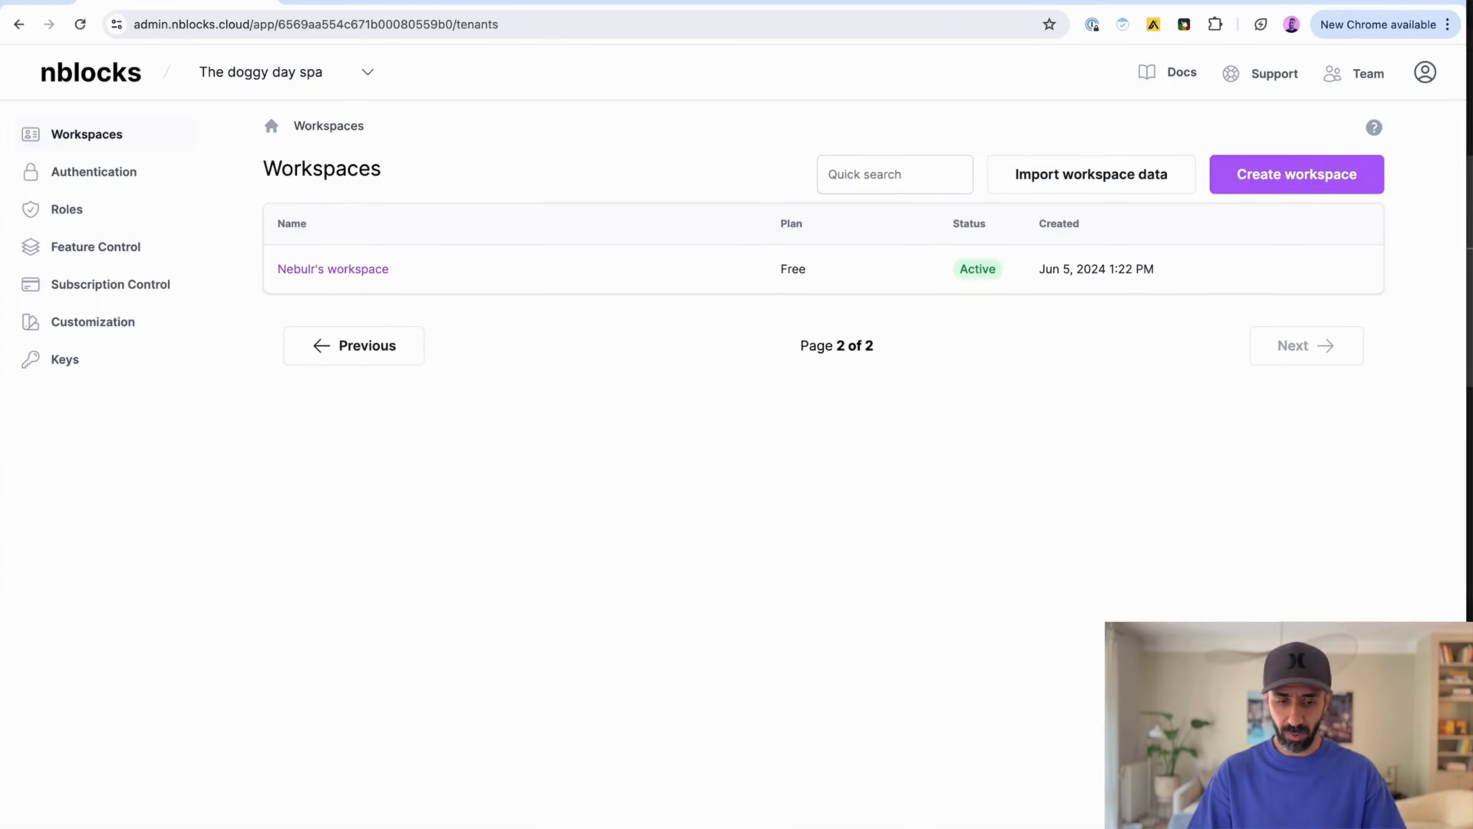
pyautogui.click(341, 271)
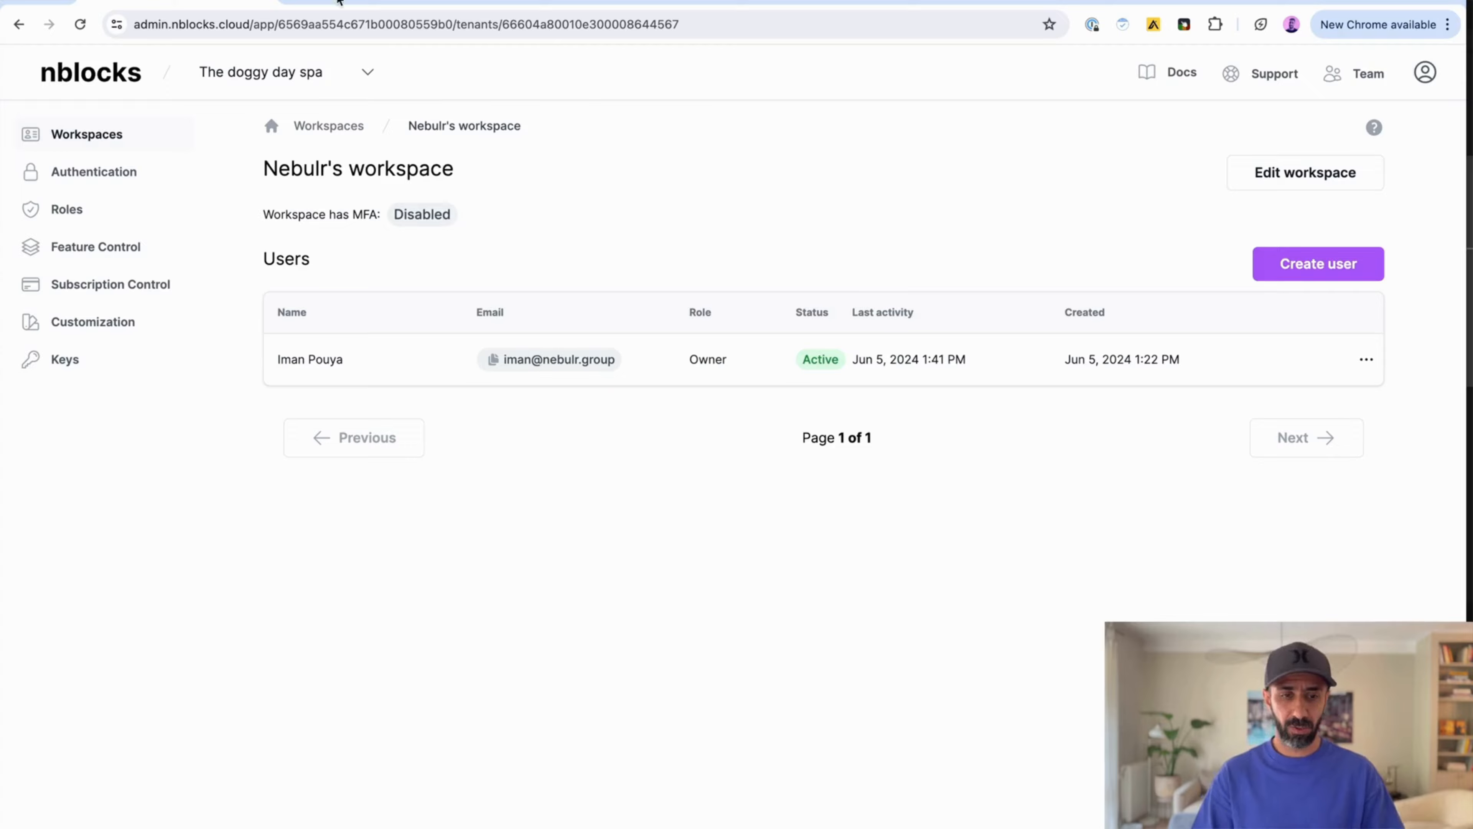
pyautogui.click(345, 3)
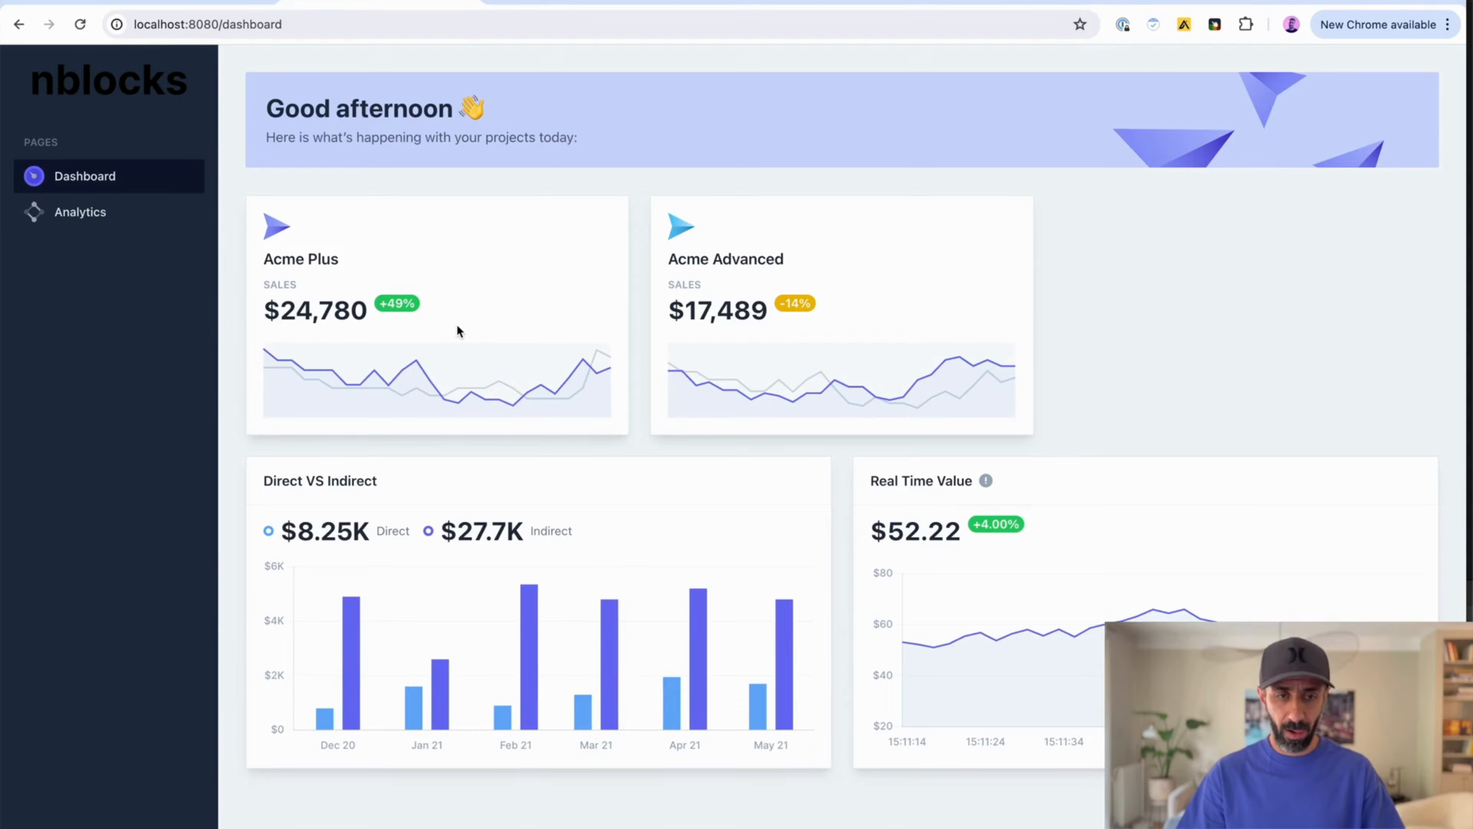
pyautogui.click(168, 2)
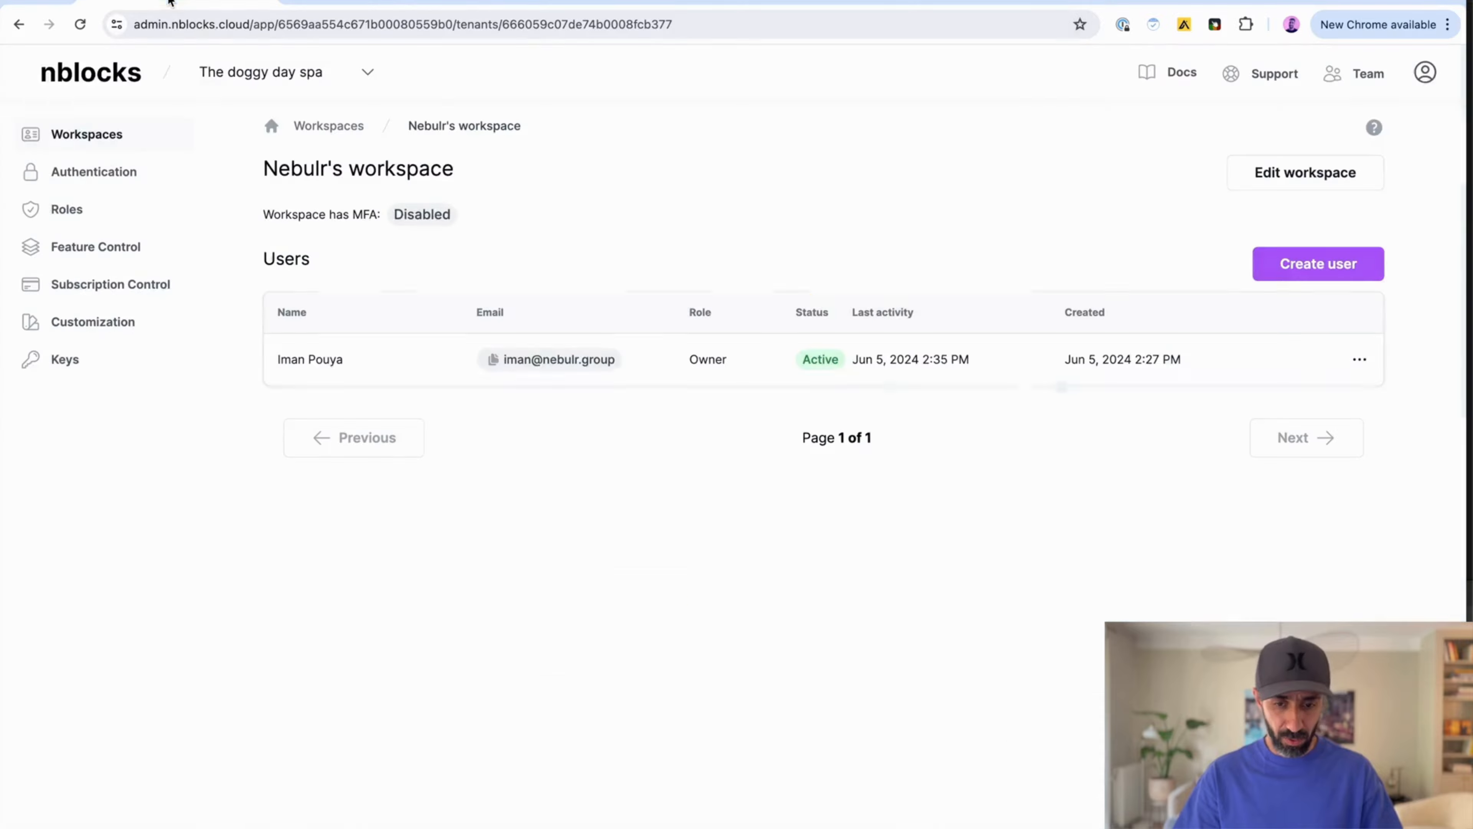
# Step: Start a new user in the workspace and fill in the user's e-mail address, first name and last name
pyautogui.click(1318, 264)
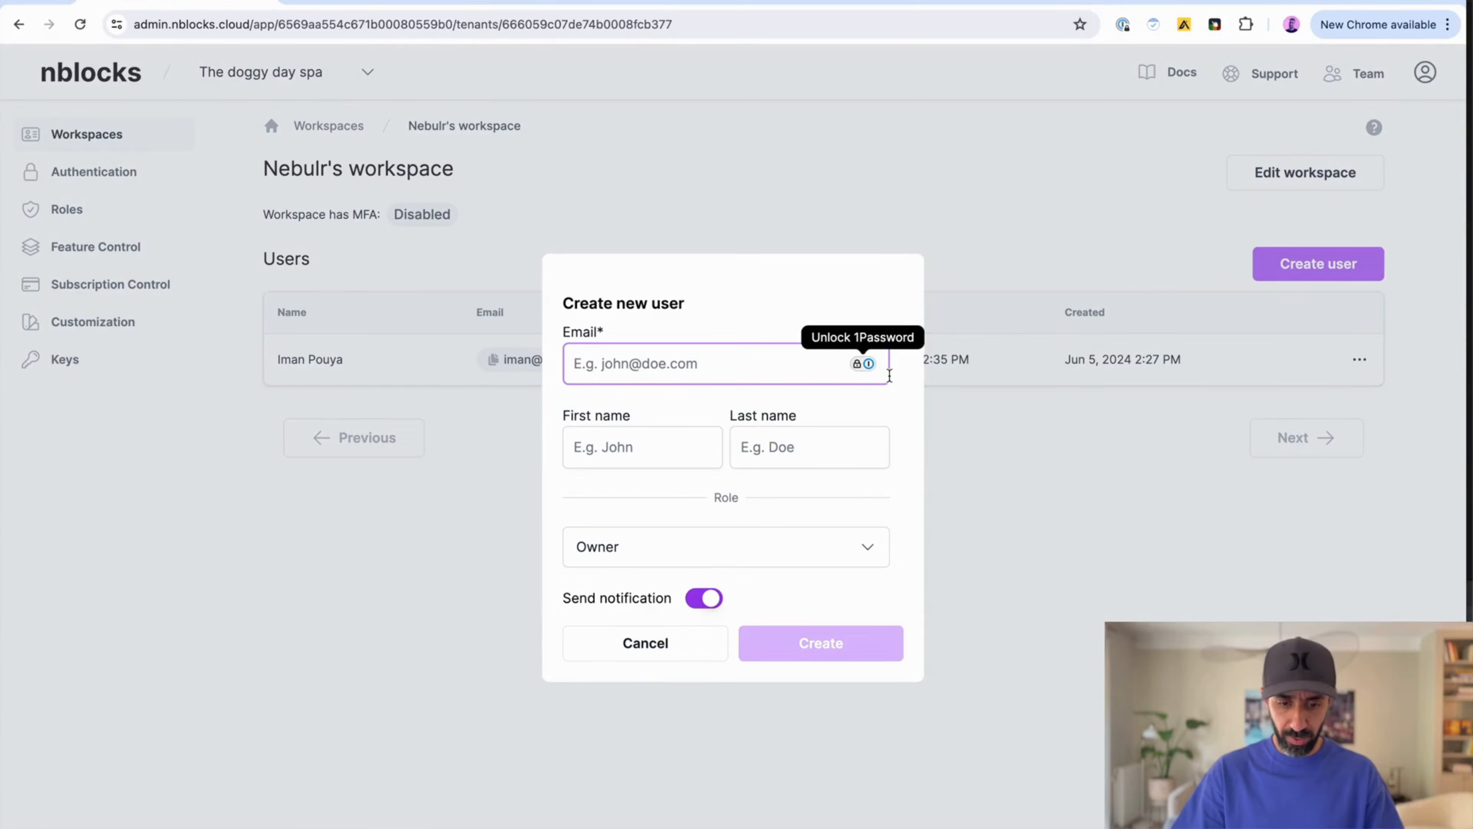
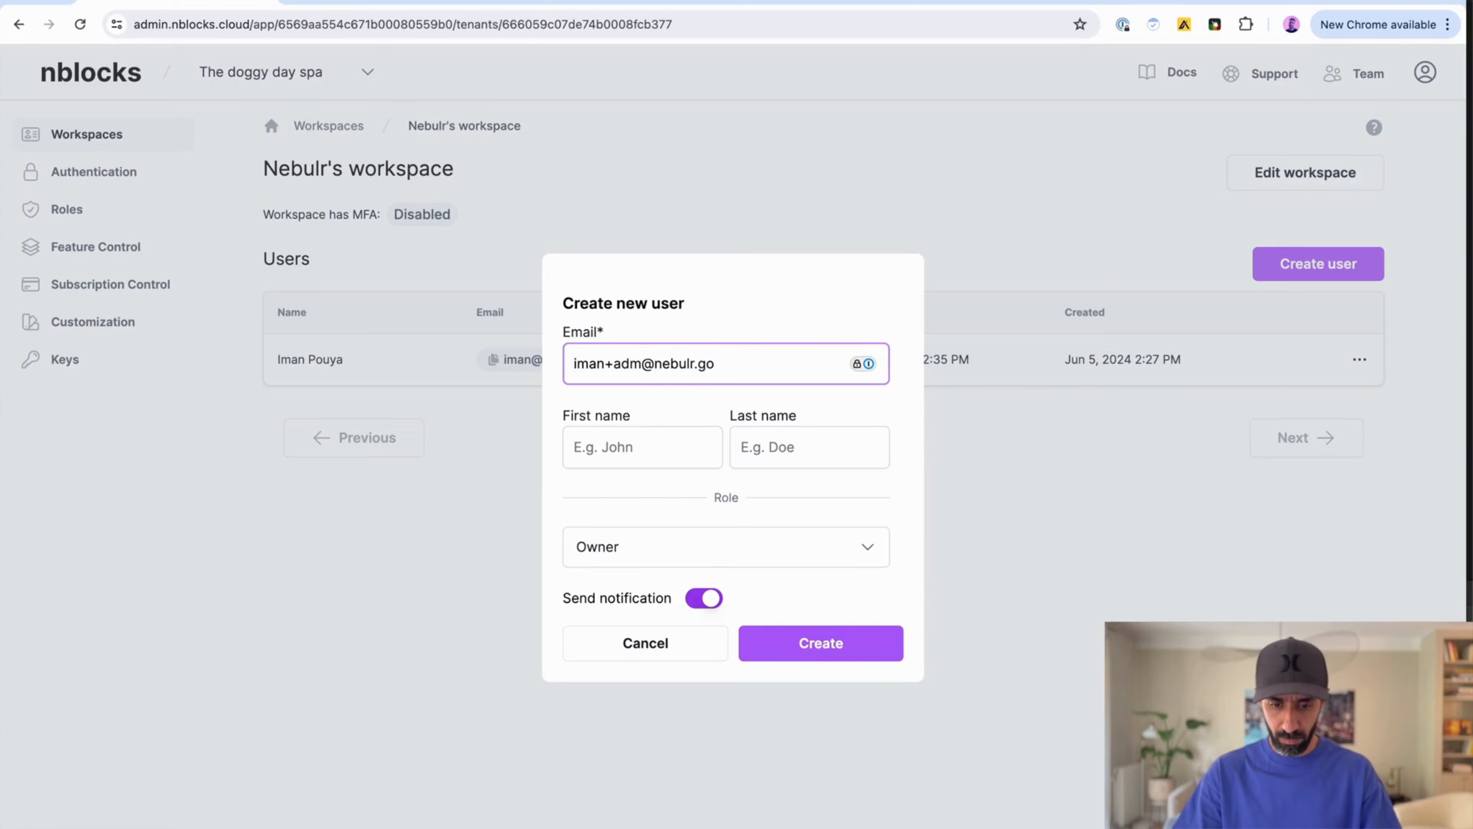
pyautogui.press('Tab')
pyautogui.write('iman')
pyautogui.press('BackSpace')
pyautogui.press('BackSpace')
pyautogui.press('BackSpace')
pyautogui.press('BackSpace')
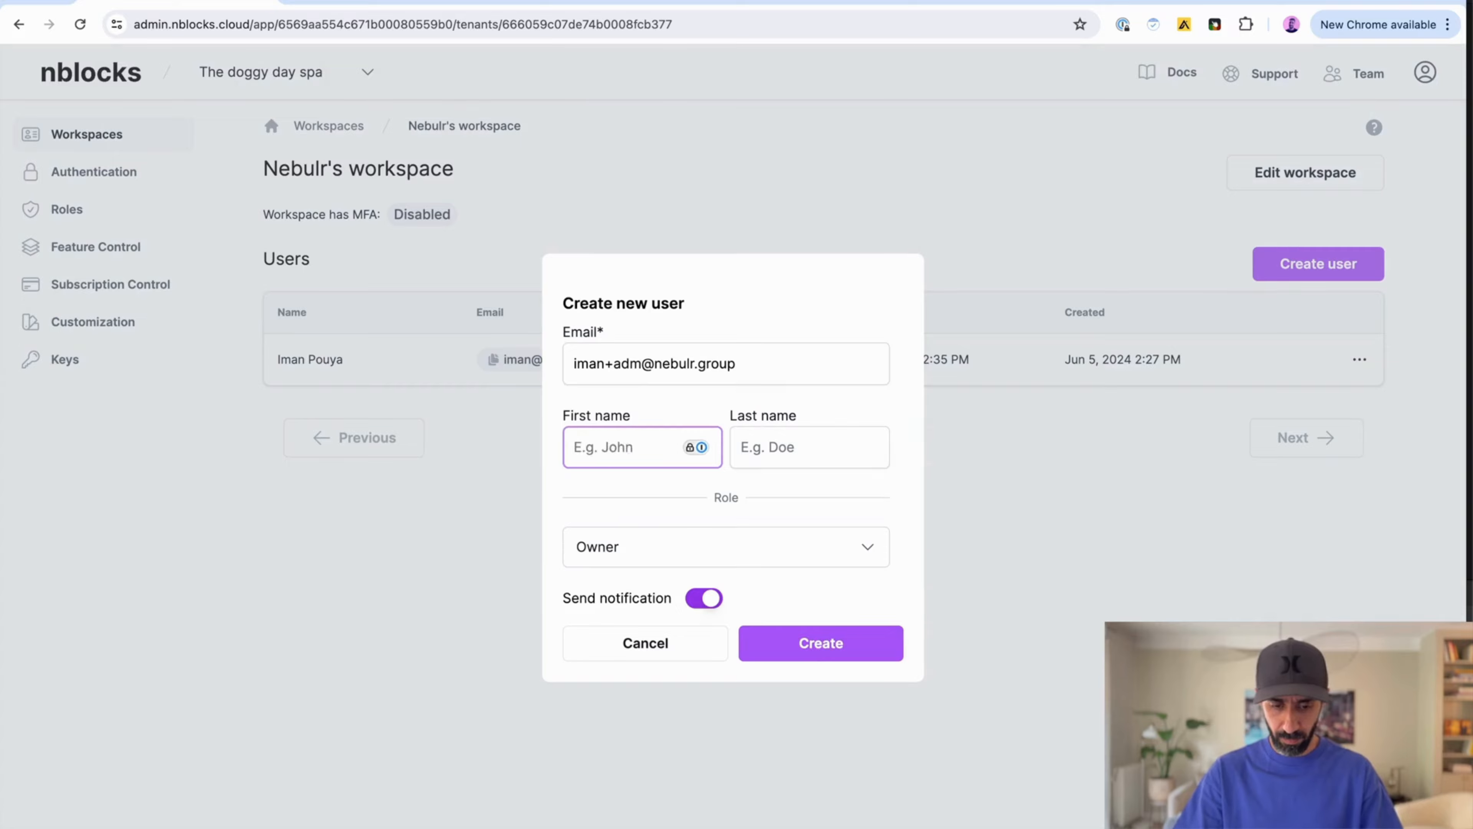
pyautogui.write('Iman')
pyautogui.press('Tab')
pyautogui.write('Admin')
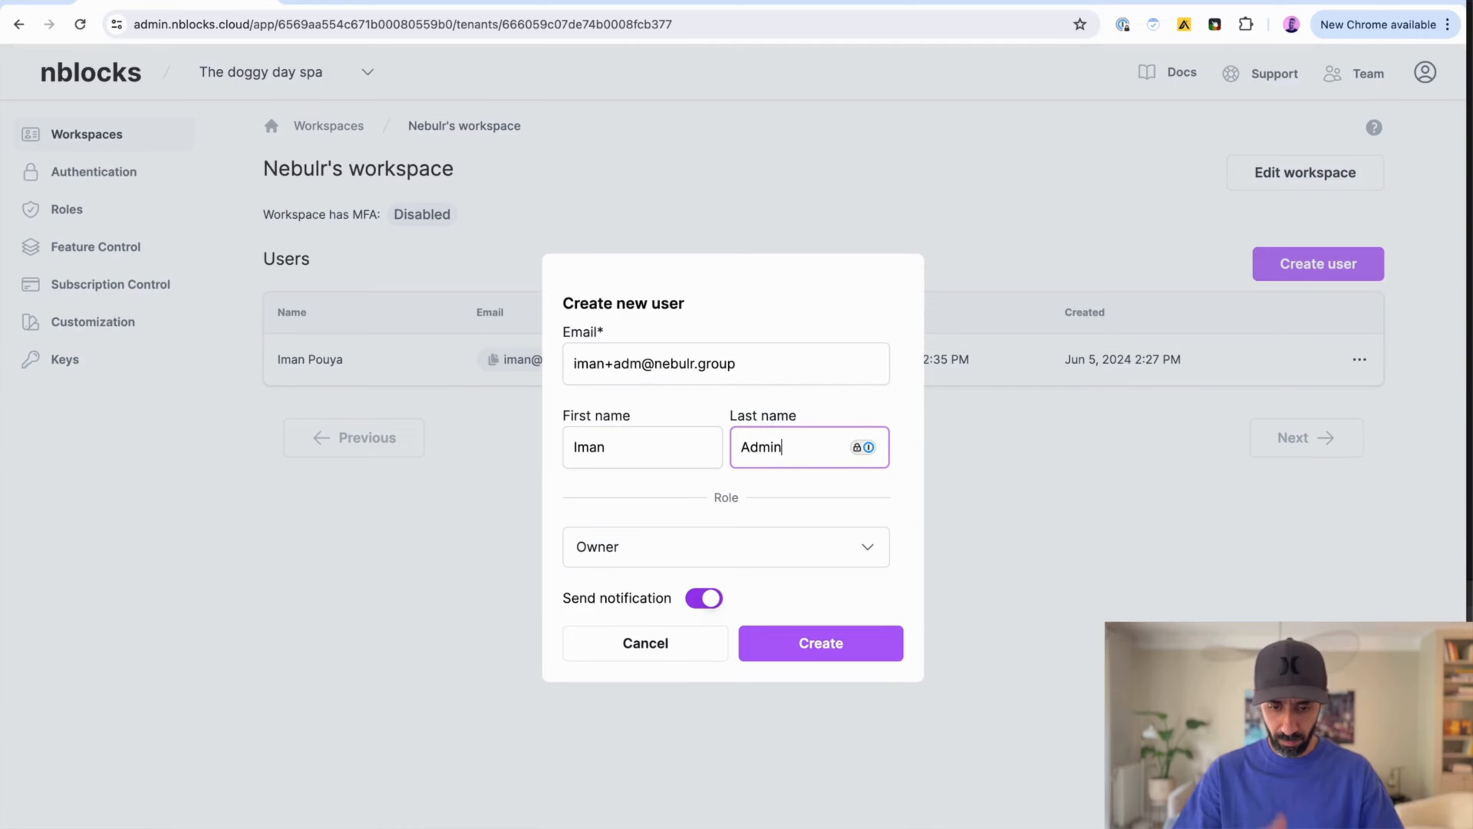
# Step: Set the new user's role to Admin and create the user
pyautogui.click(836, 543)
pyautogui.press('Escape')
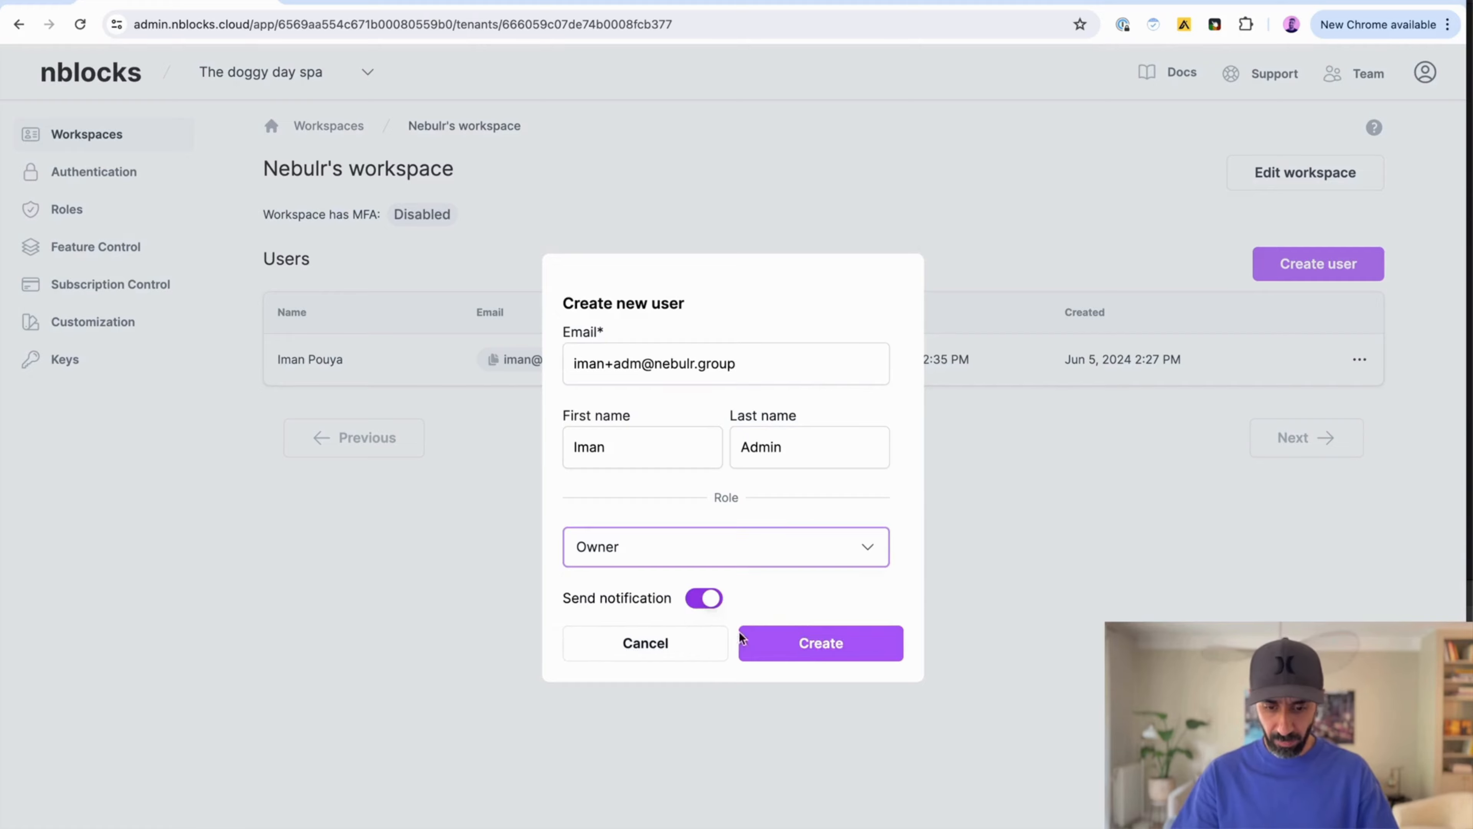
pyautogui.click(791, 649)
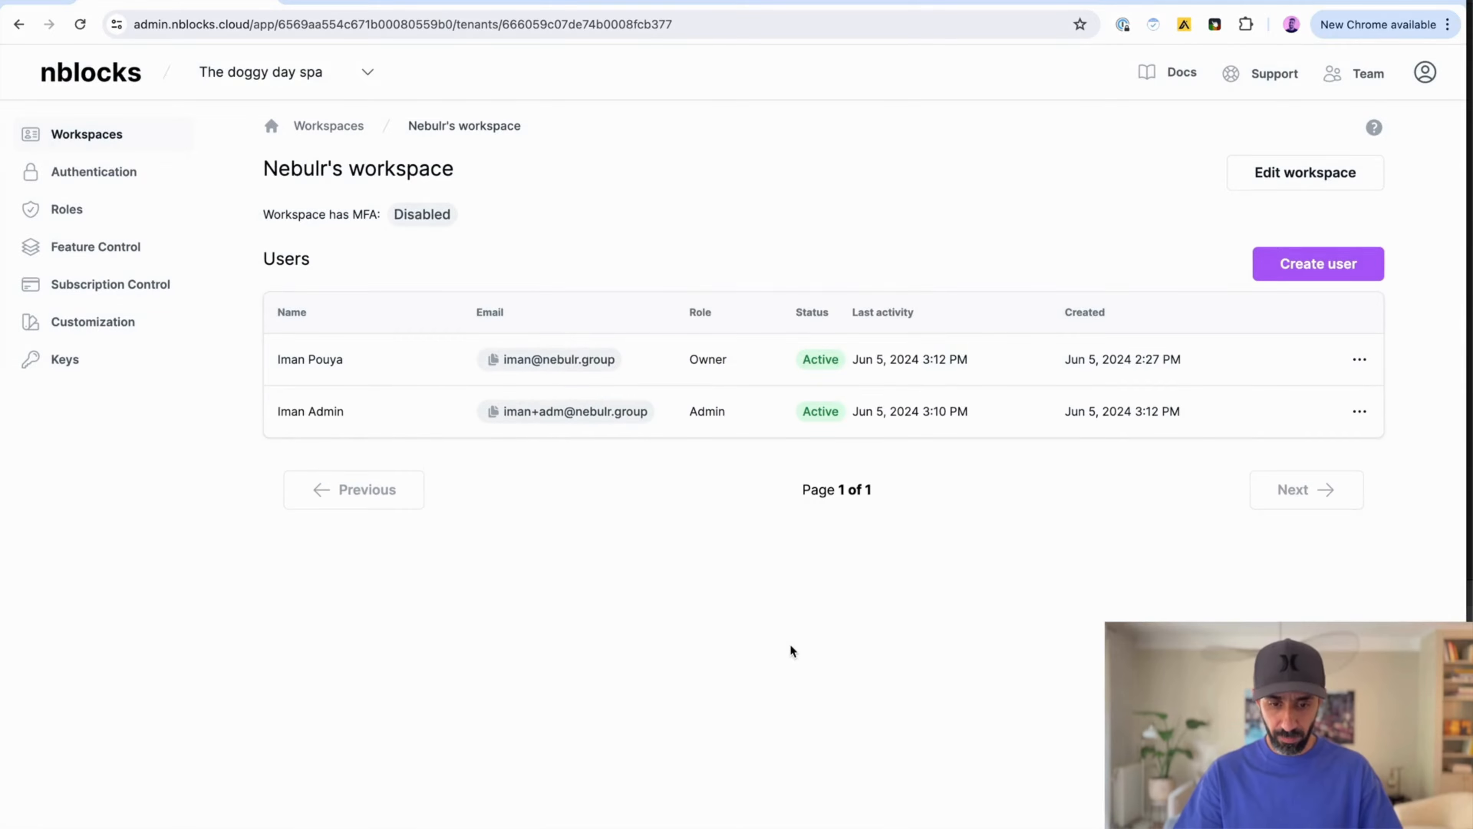
# Step: Log out of the app by opening localhost:8080/logout in its tab
pyautogui.click(453, 3)
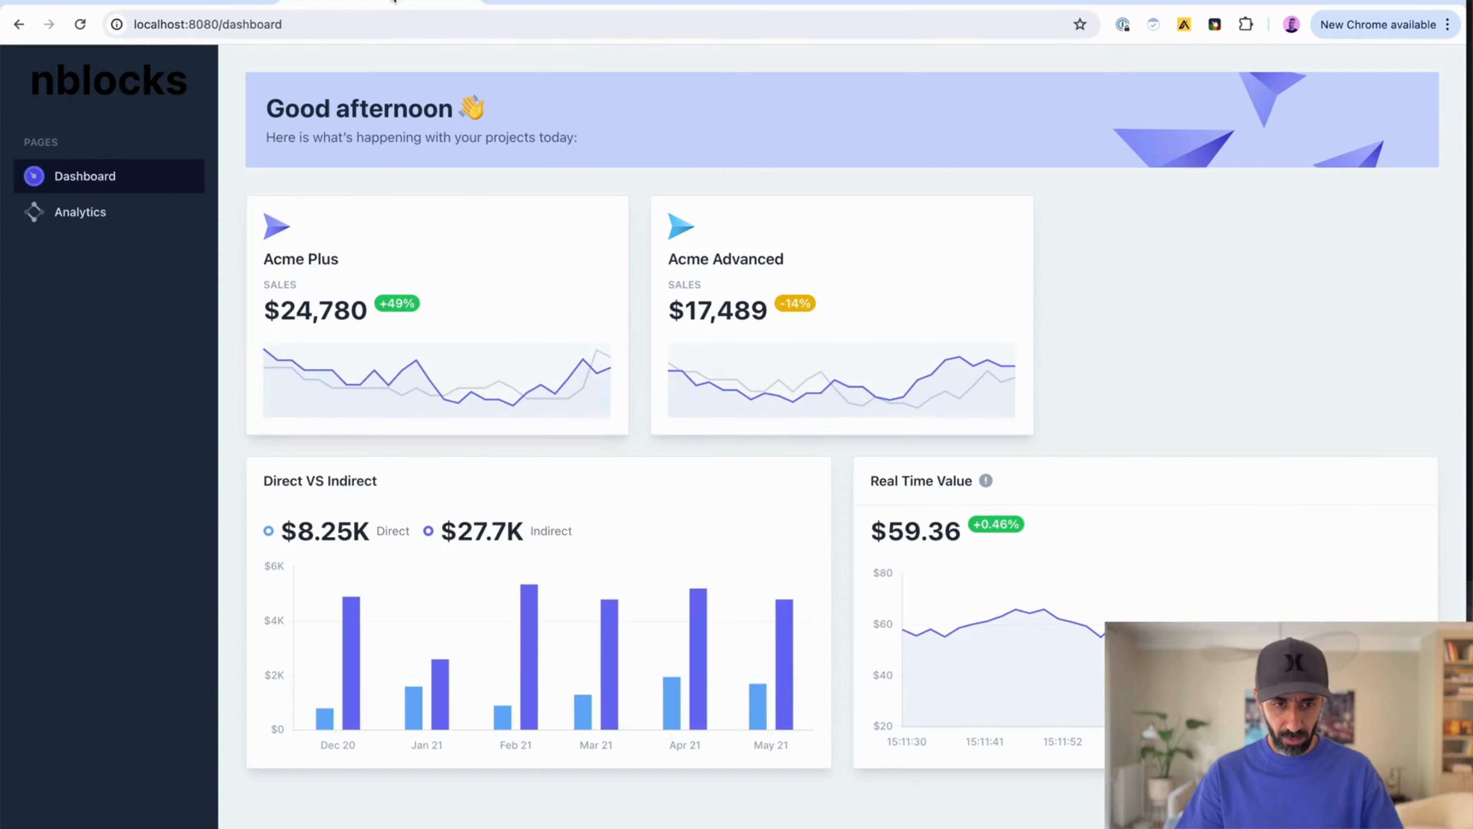
pyautogui.doubleClick(262, 24)
pyautogui.write('logout')
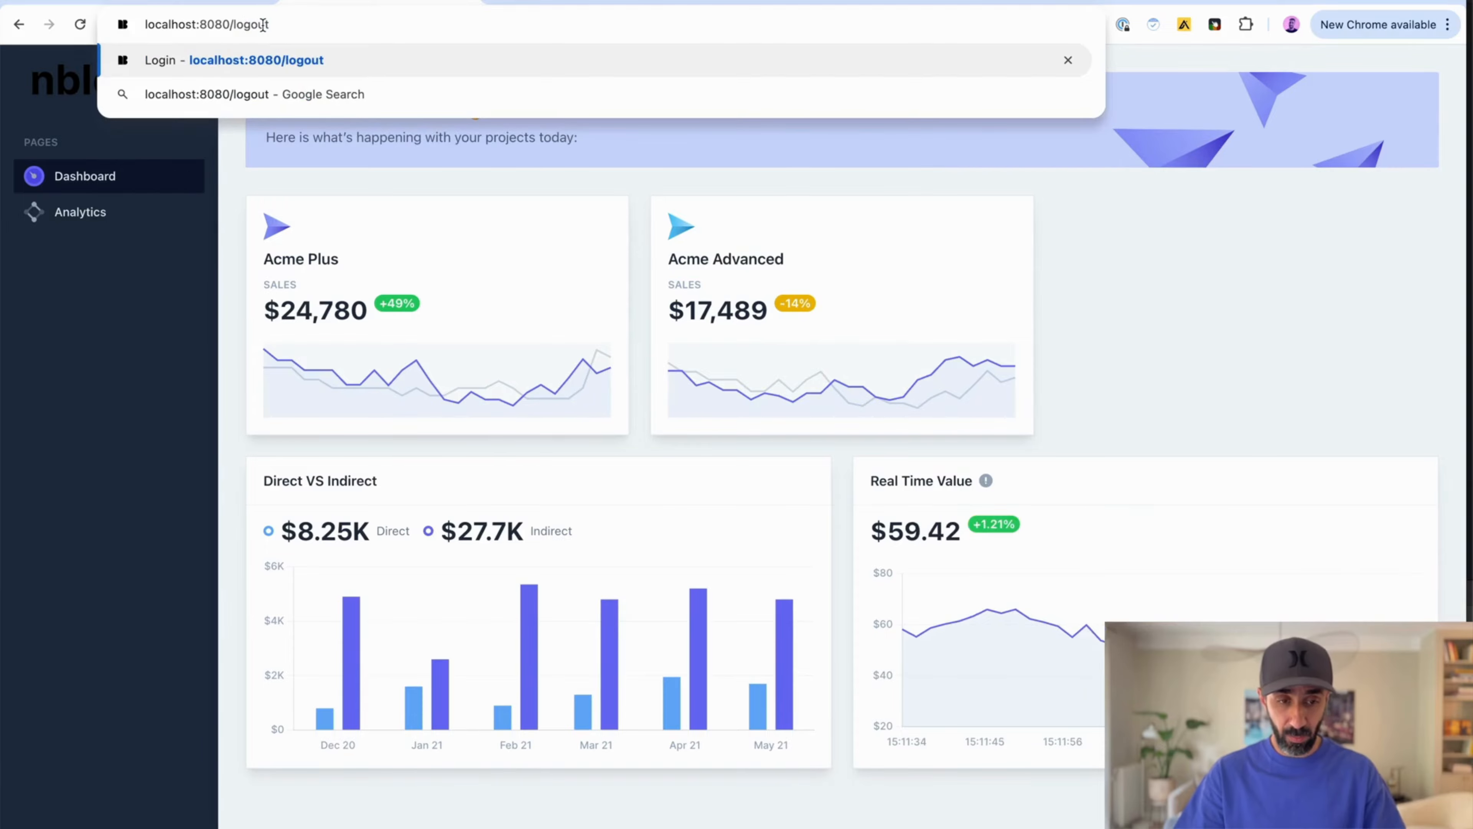
pyautogui.press('Return')
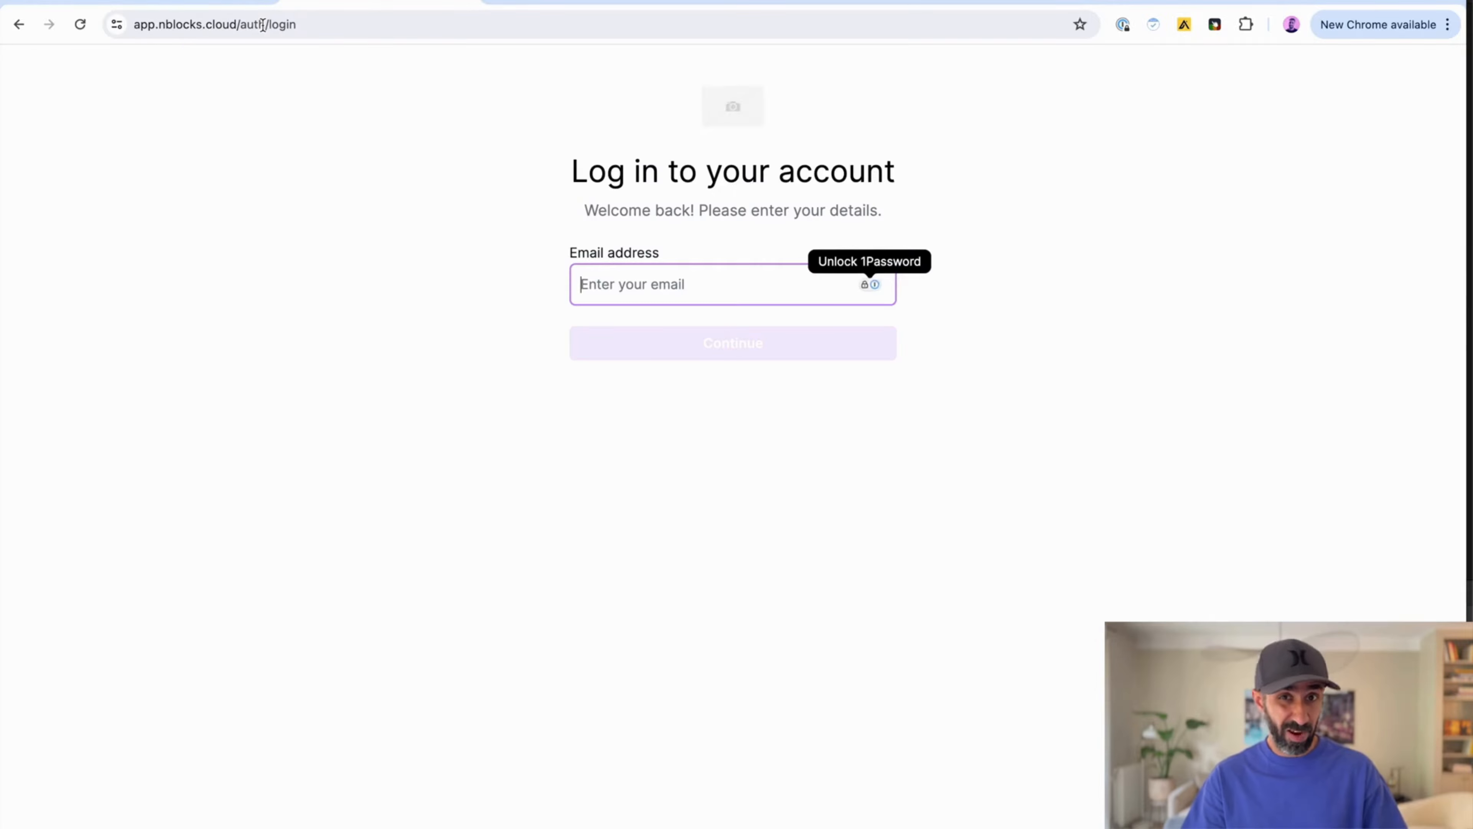
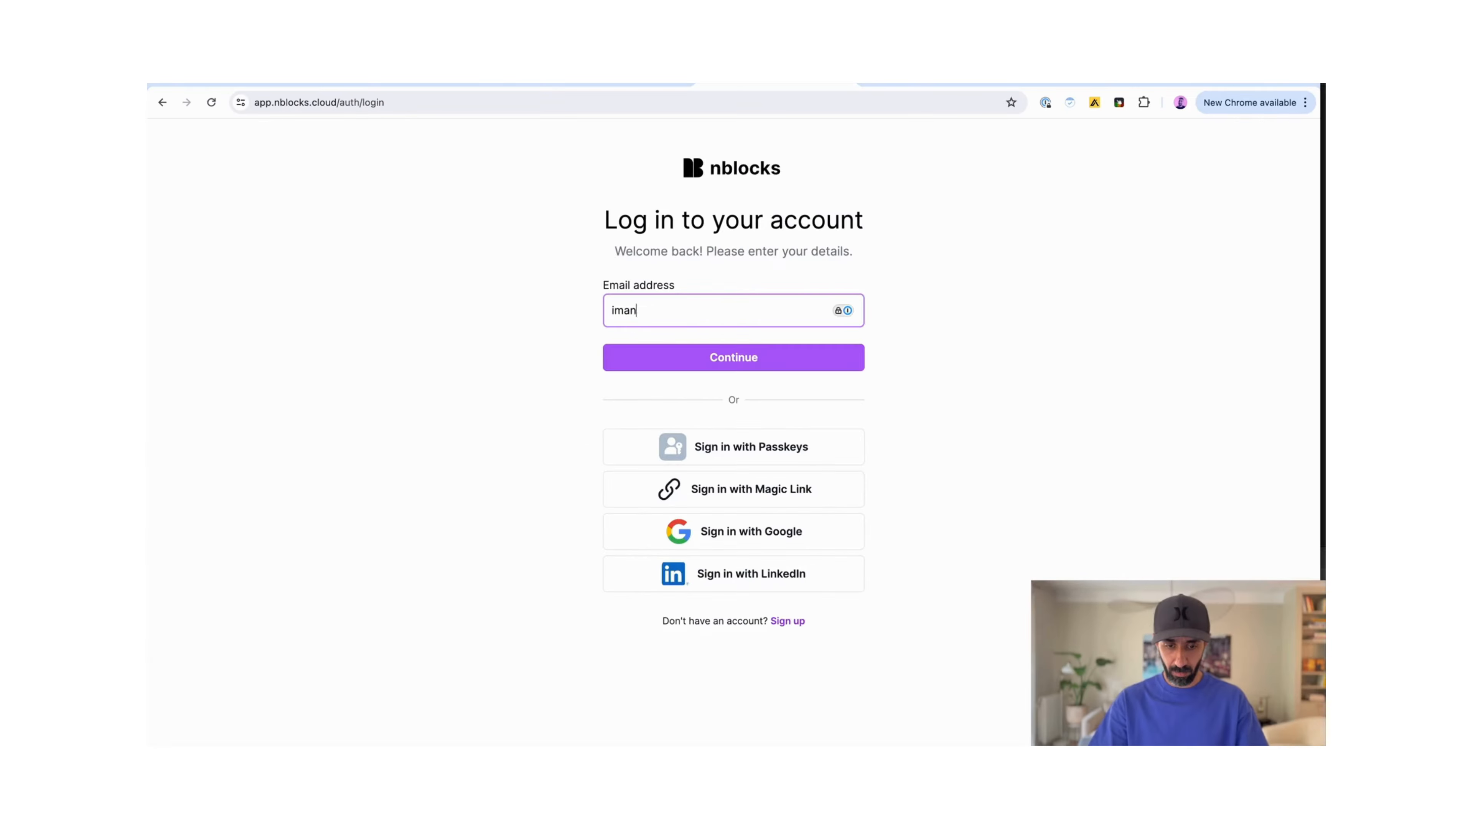
# Step: Log in to the app as the new admin user, entering the user's e-mail address and account password
pyautogui.press('Return')
pyautogui.write('•••••••••••••')
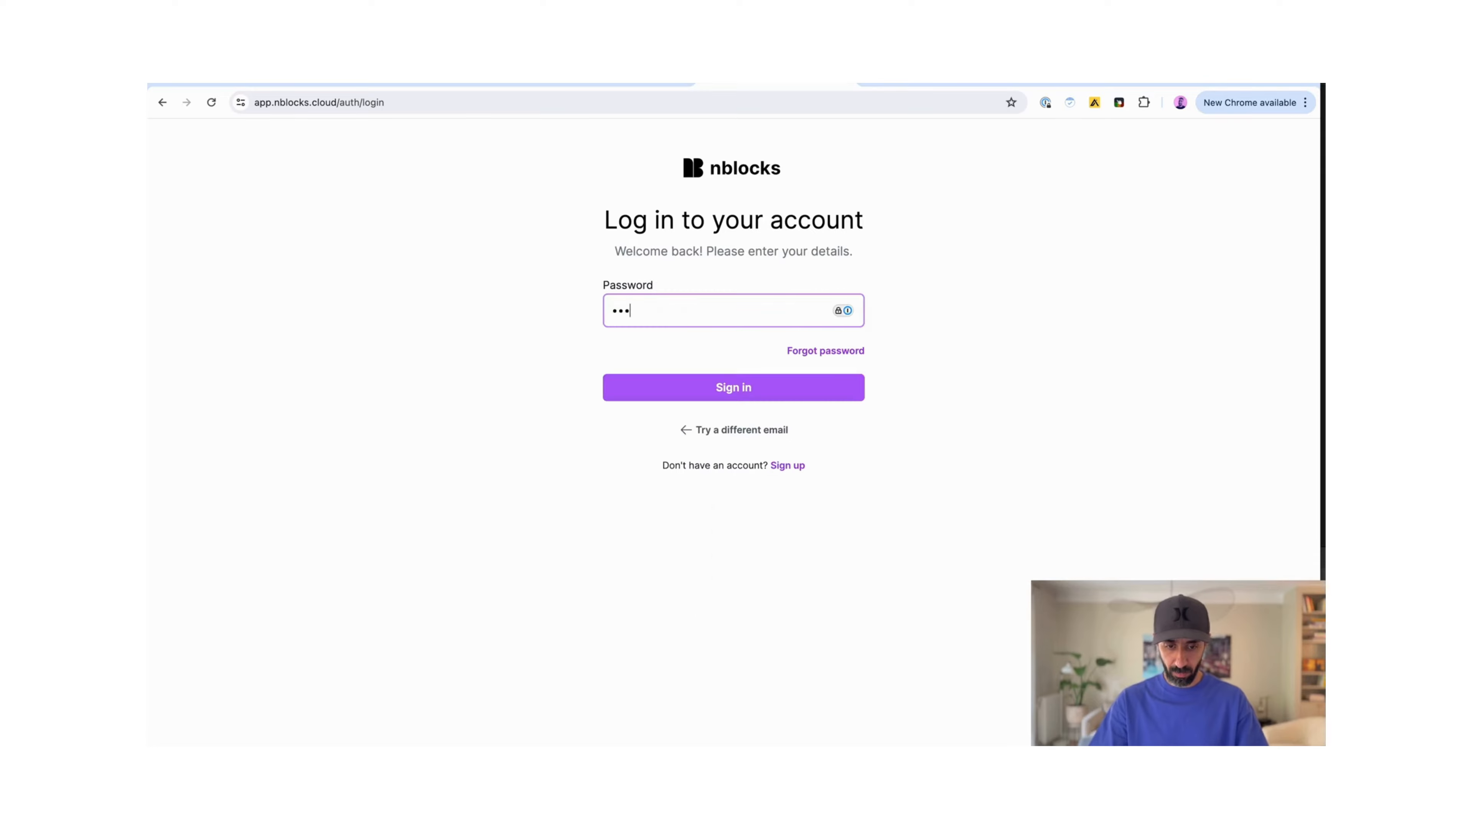
pyautogui.press('Return')
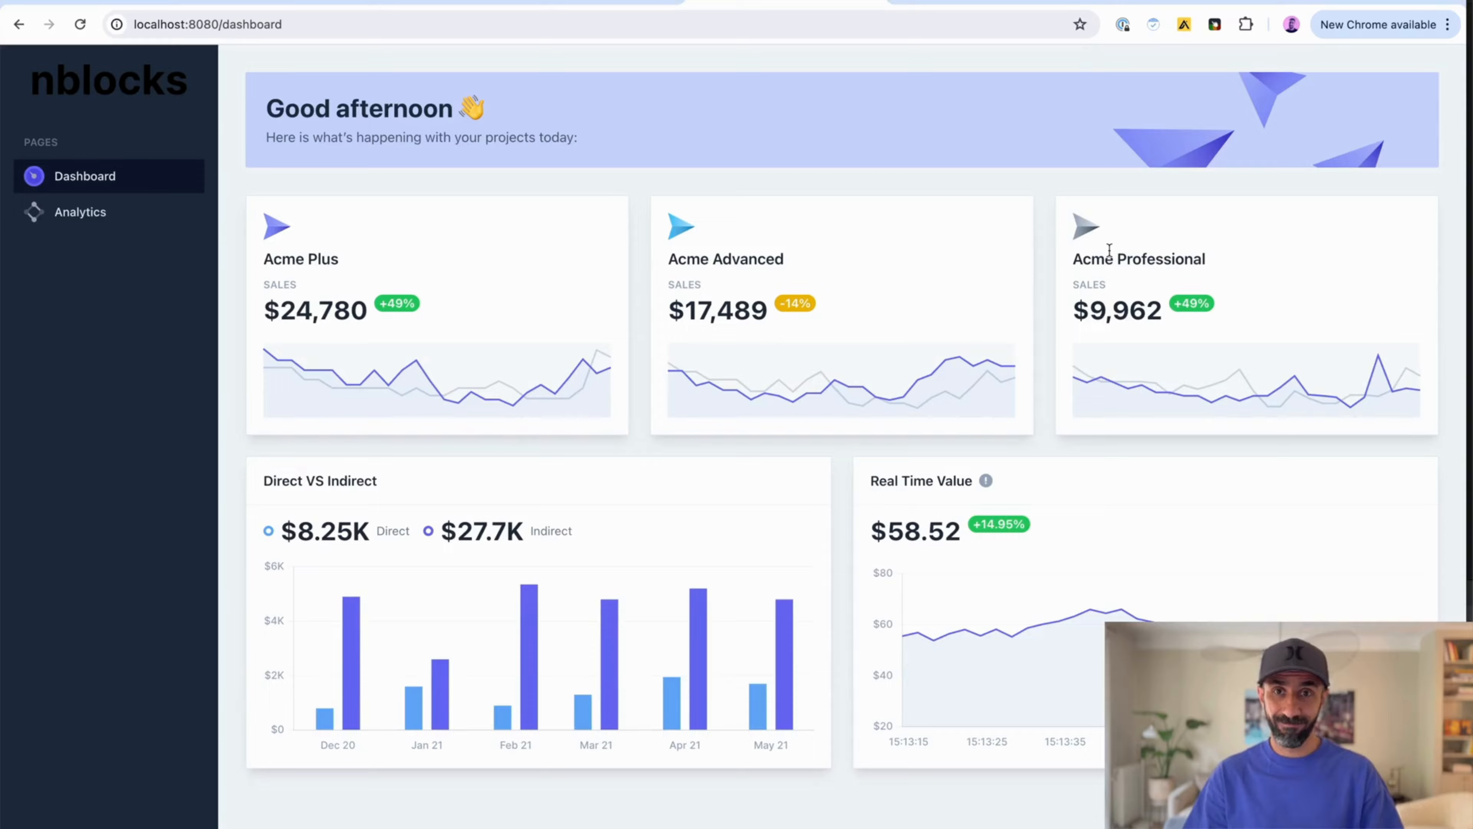
# Step: Return to the admin console and review the feature flags list
pyautogui.click(95, 10)
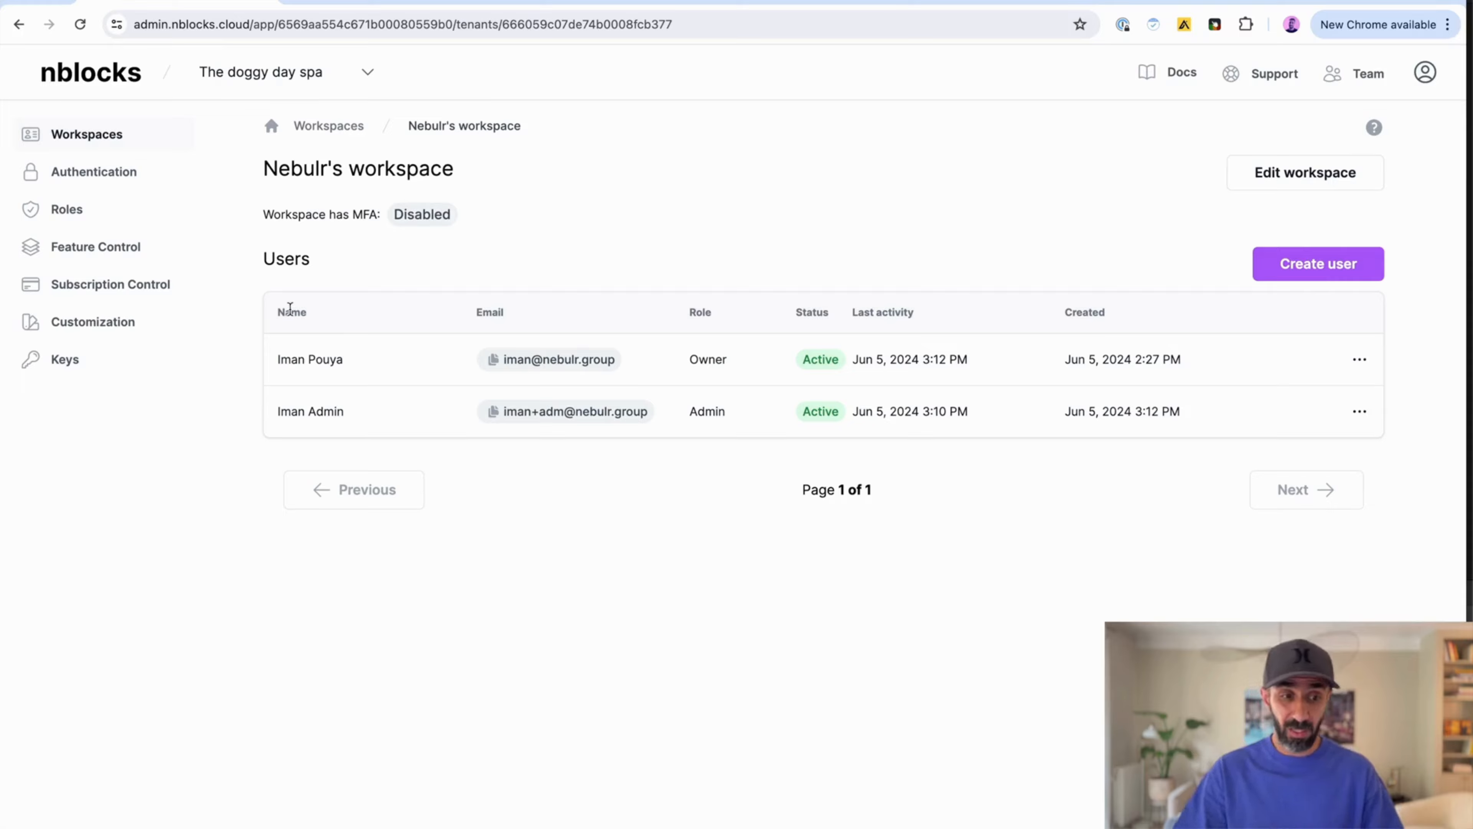
pyautogui.click(90, 249)
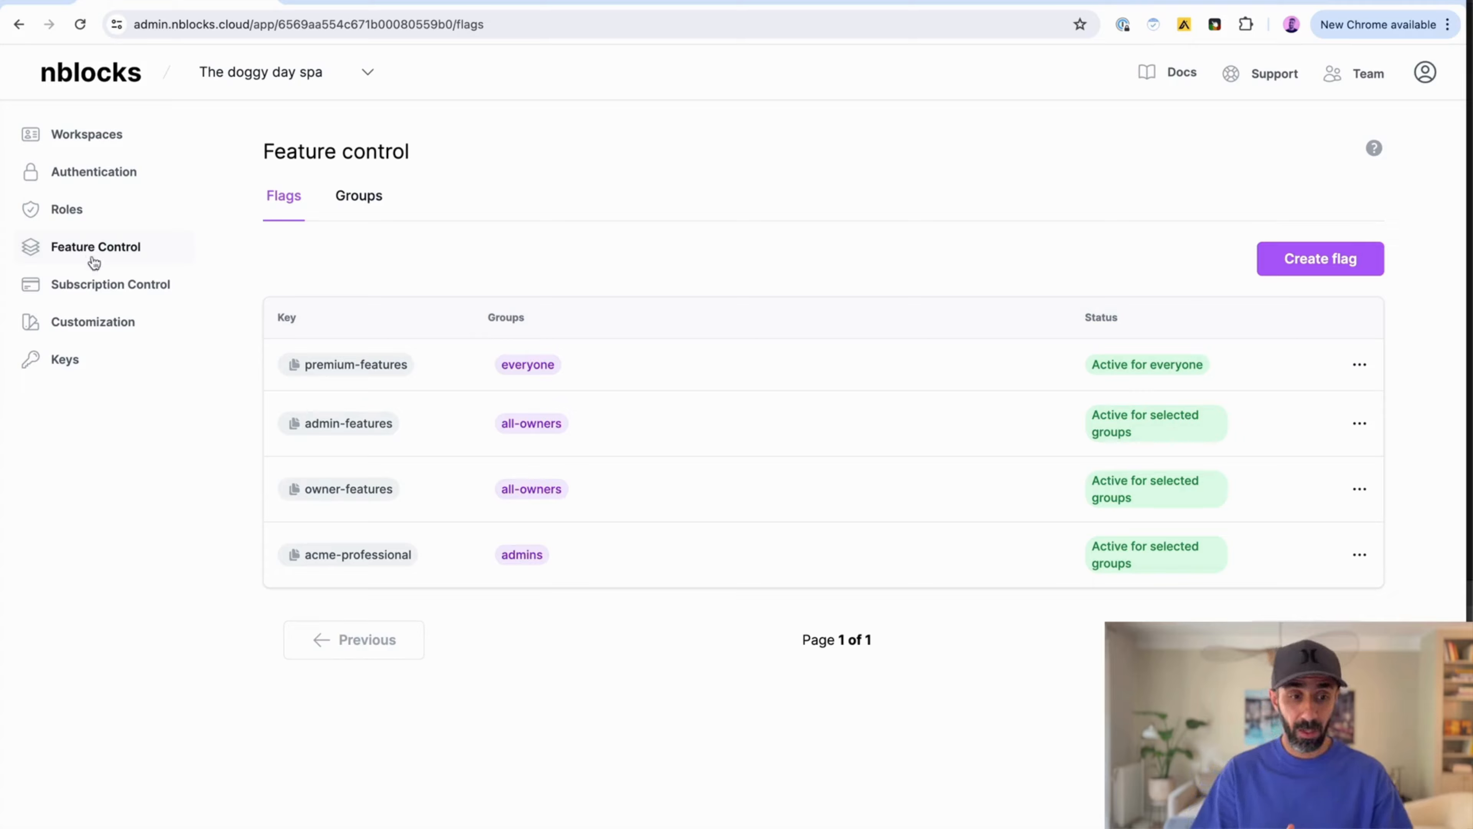
# Step: Start a new subscription plan named Basic with a 14-day free trial
pyautogui.click(95, 285)
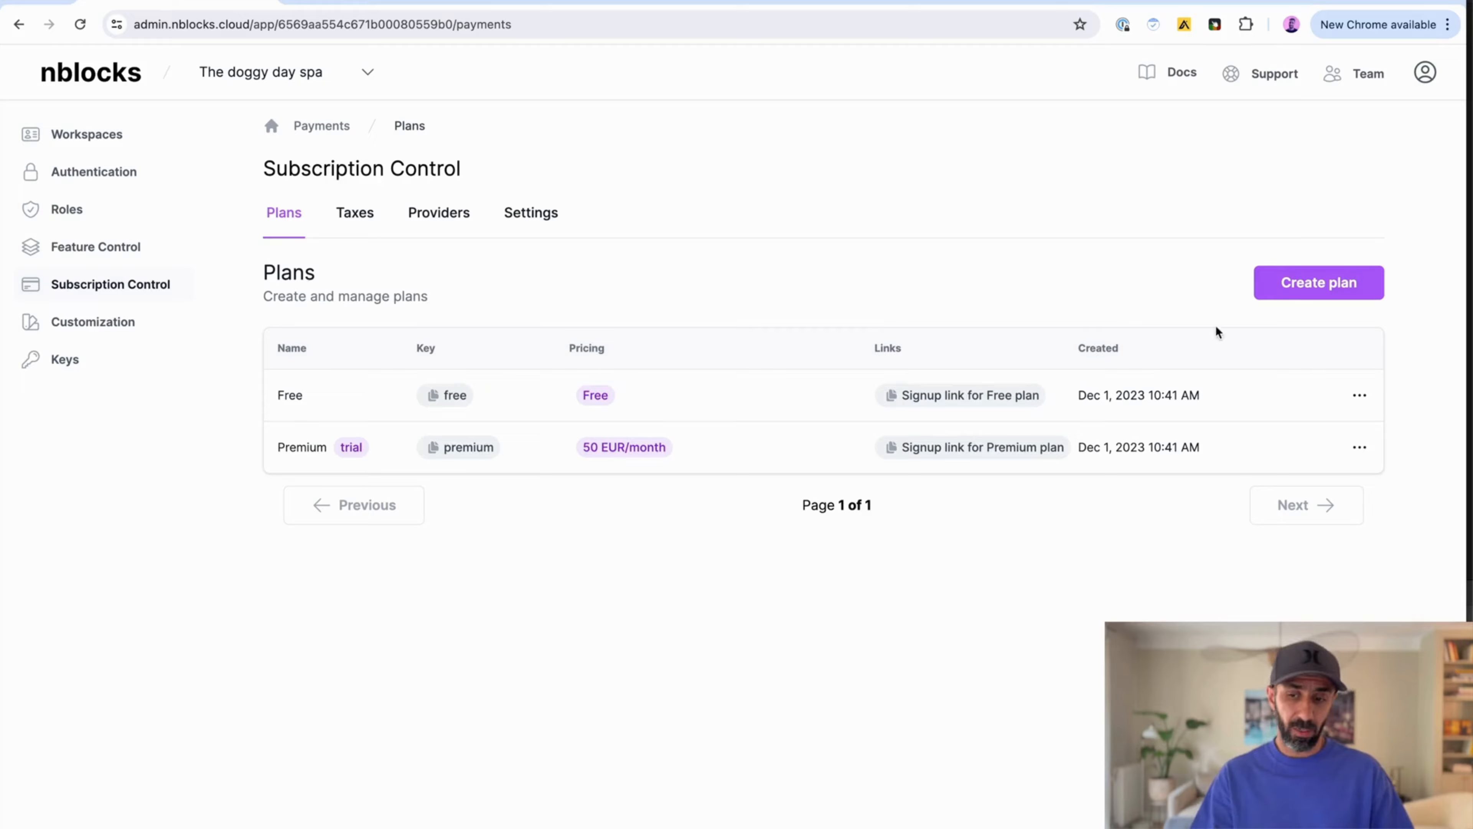
pyautogui.click(1281, 293)
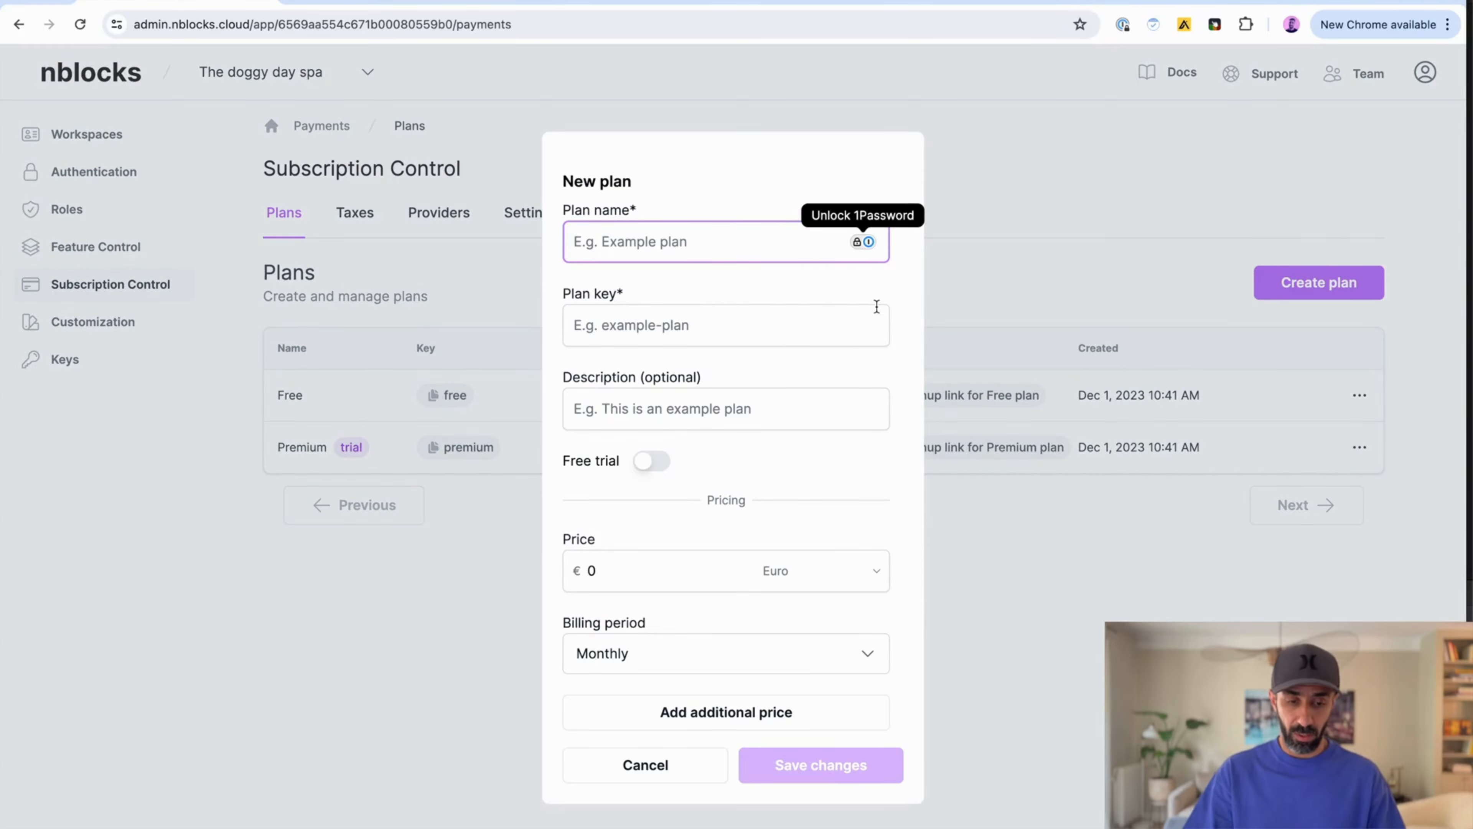
pyautogui.write('Basic')
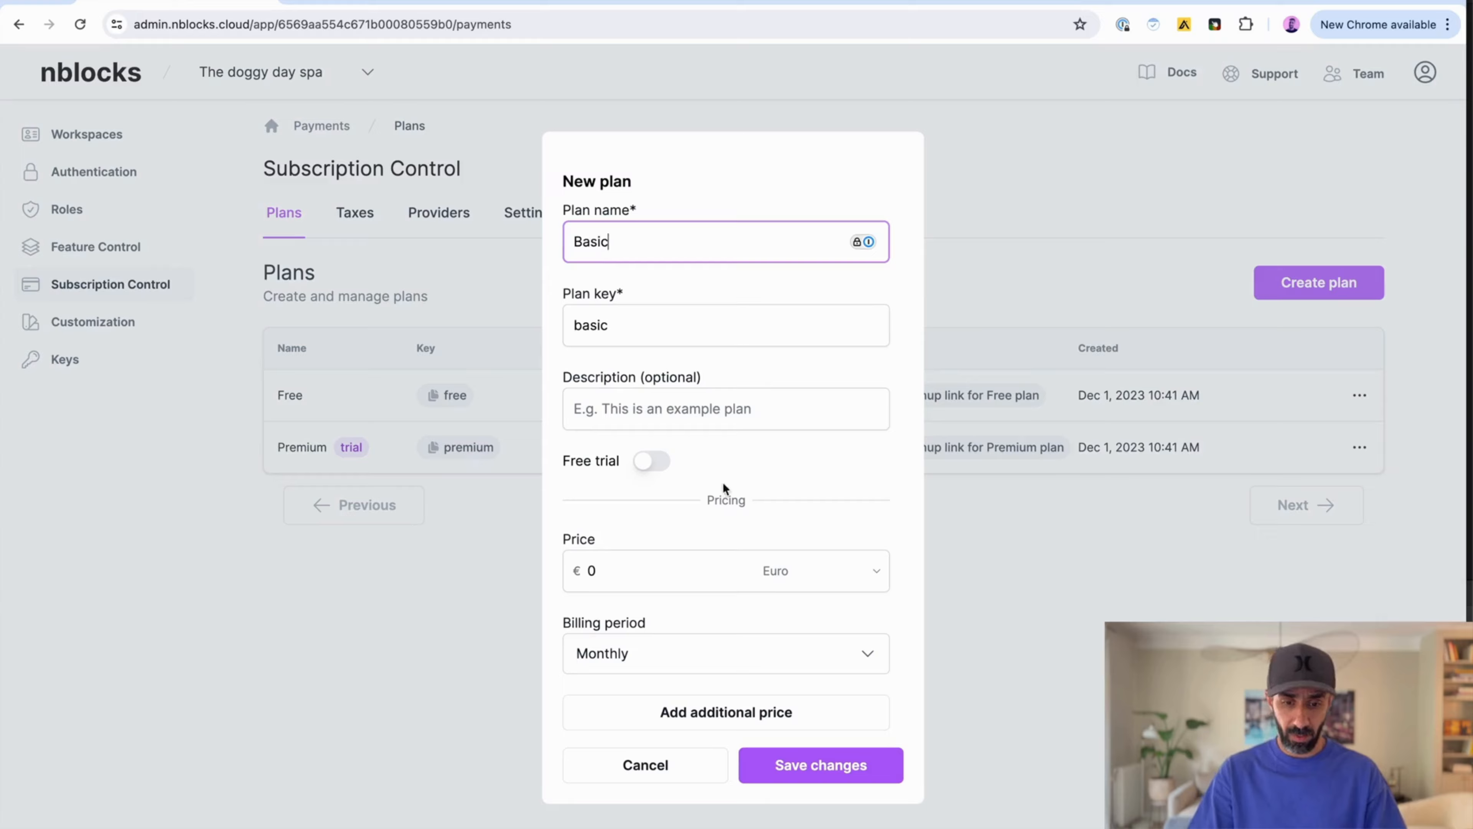
pyautogui.click(651, 460)
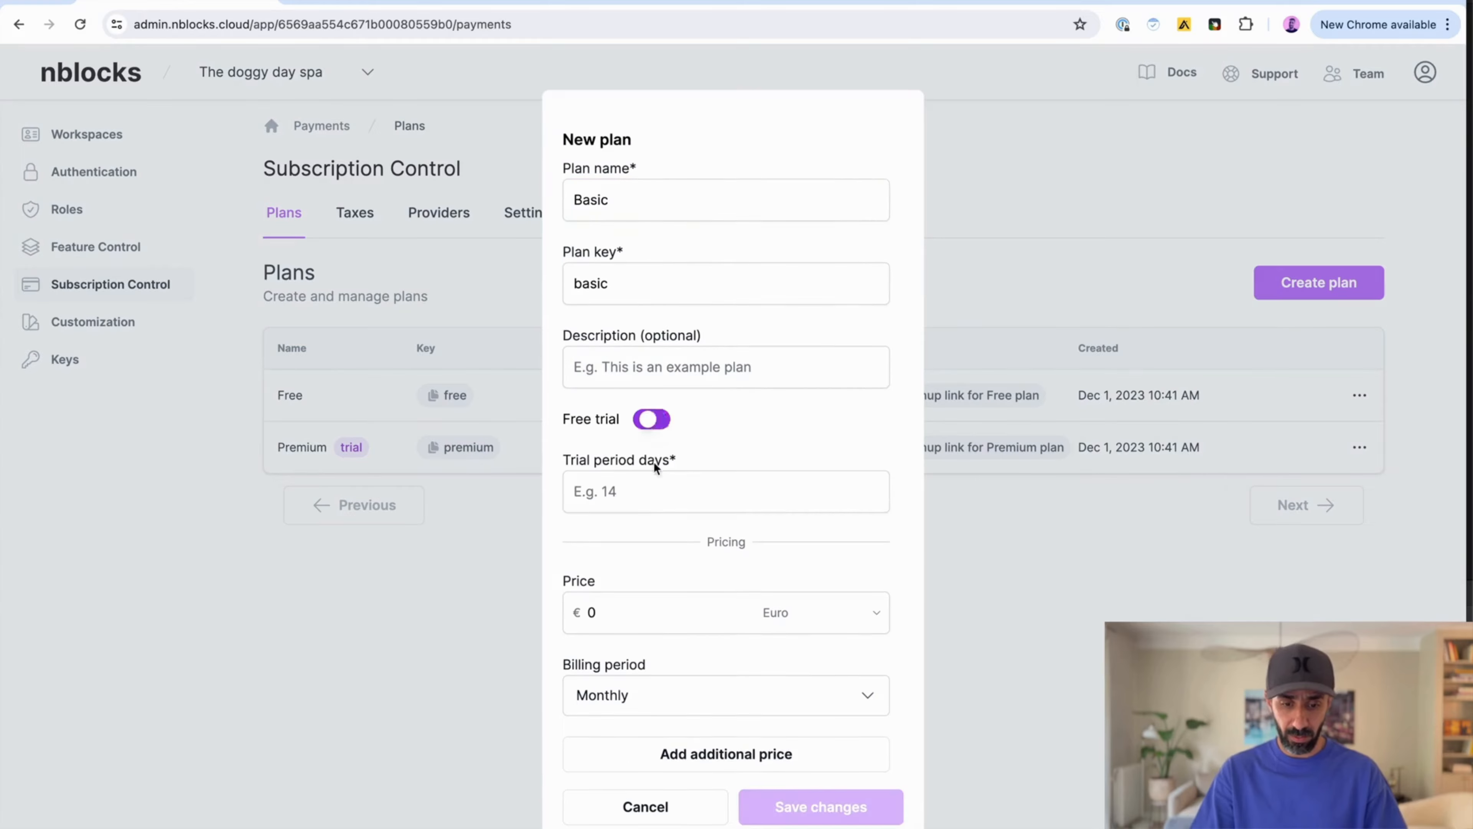
pyautogui.click(639, 498)
pyautogui.write('14')
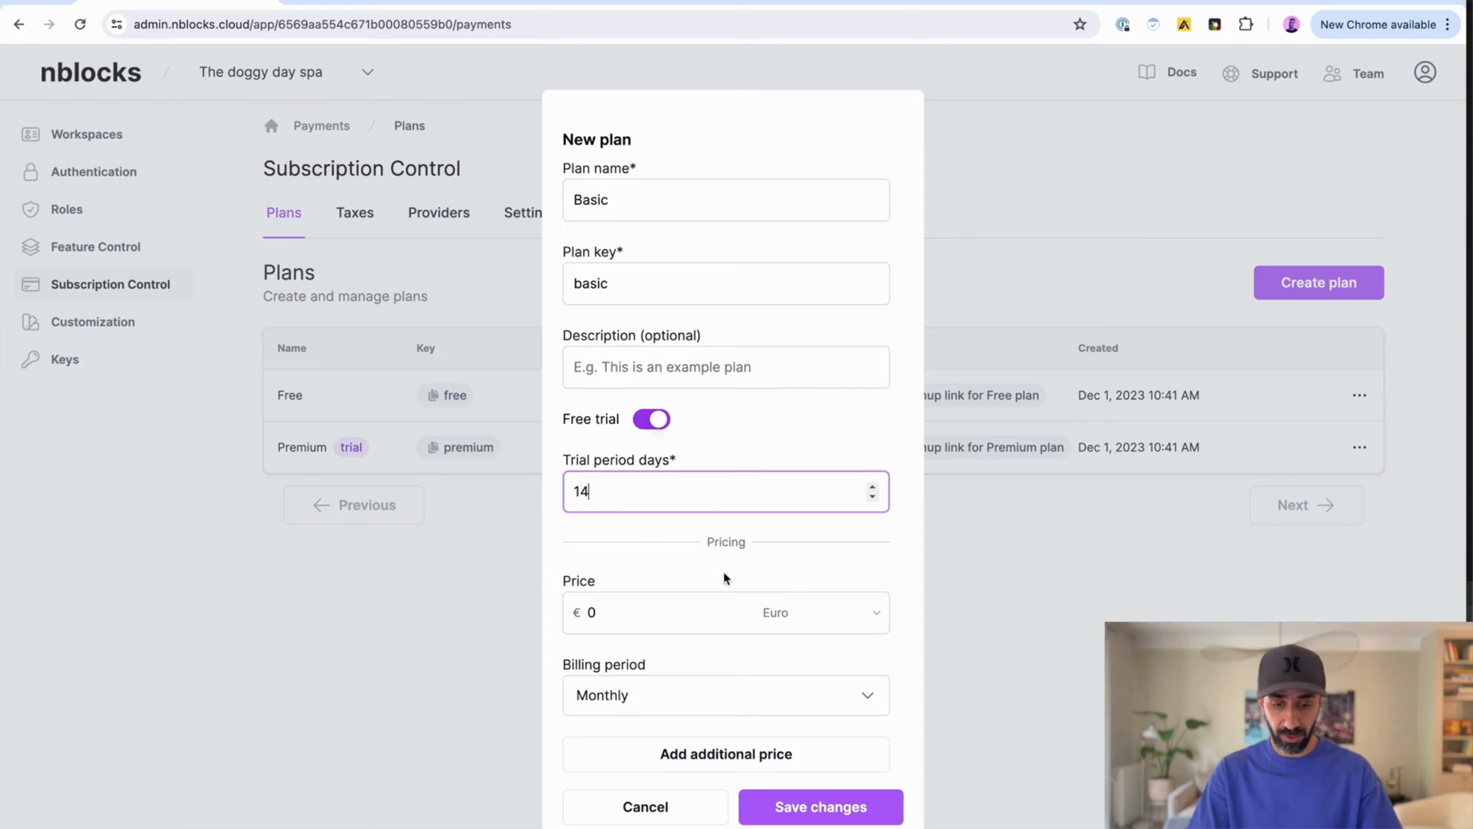
# Step: Set the plan's monthly price to 10 Euro and add an additional price
pyautogui.click(641, 614)
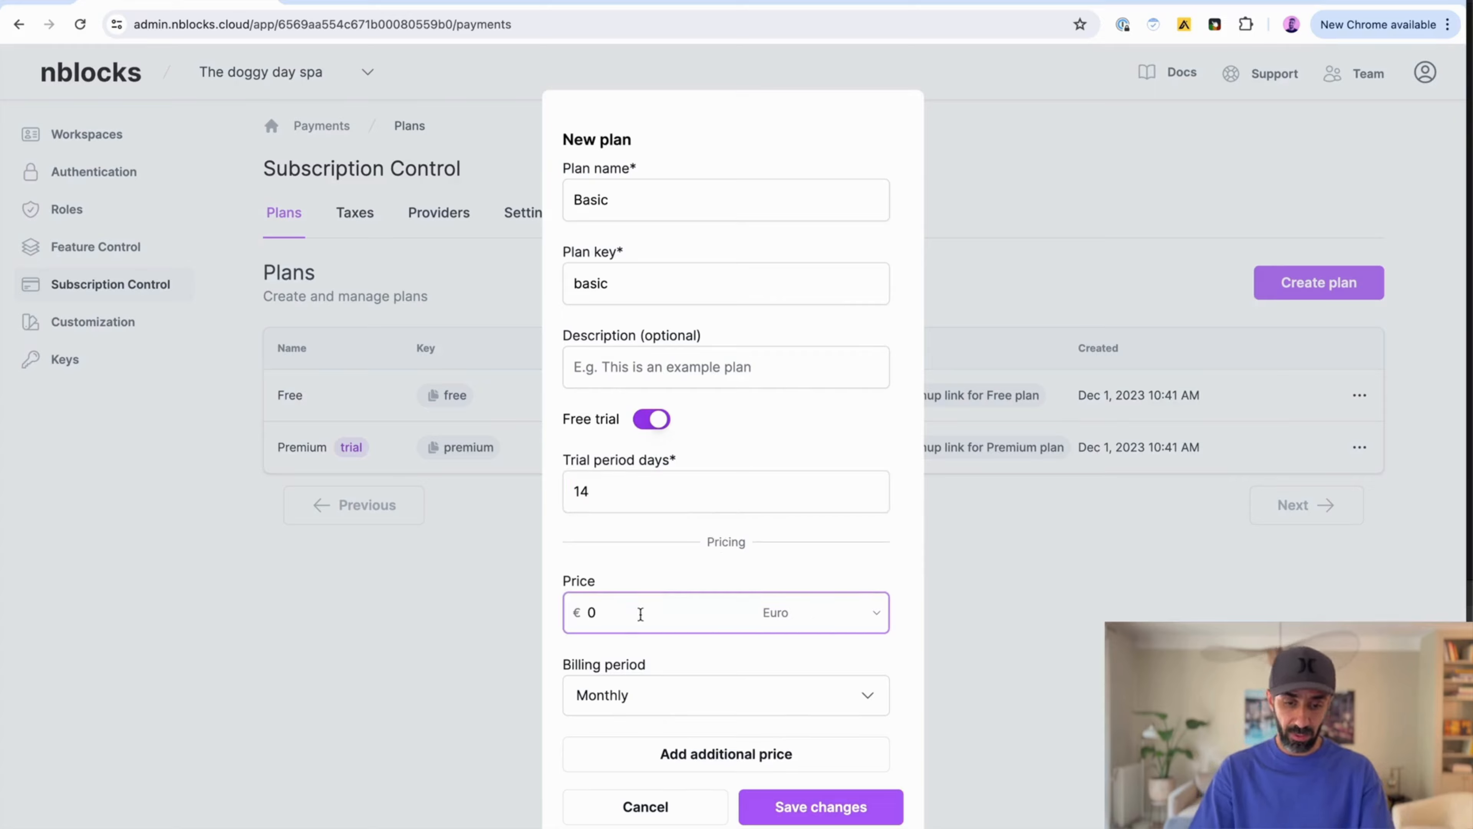
pyautogui.press('BackSpace')
pyautogui.write('10')
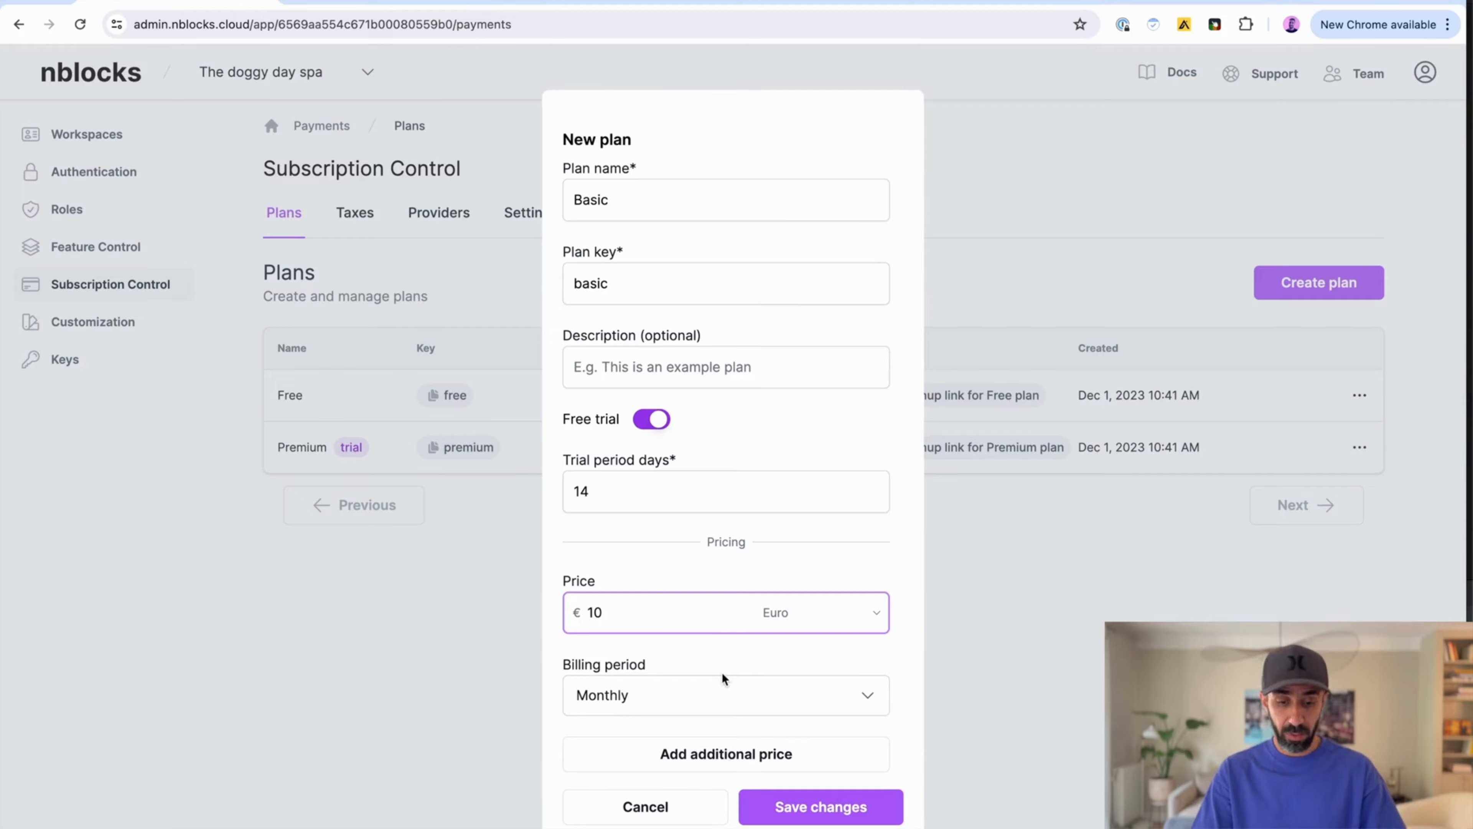
pyautogui.click(732, 754)
# Step: Set the additional price to 100 Euro billed yearly and save the Basic plan
pyautogui.scroll(-2, 731, 682)
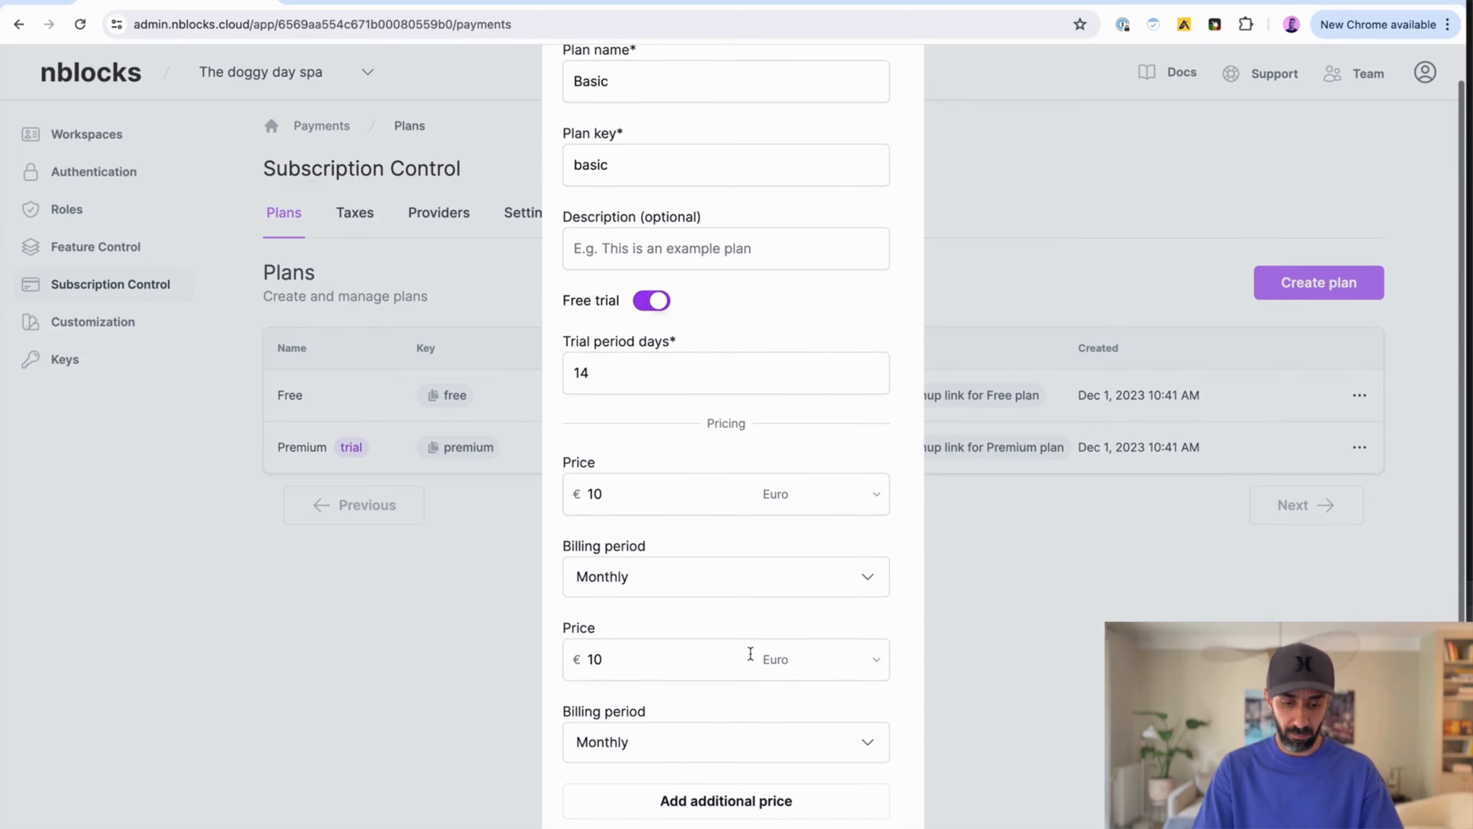
pyautogui.click(751, 748)
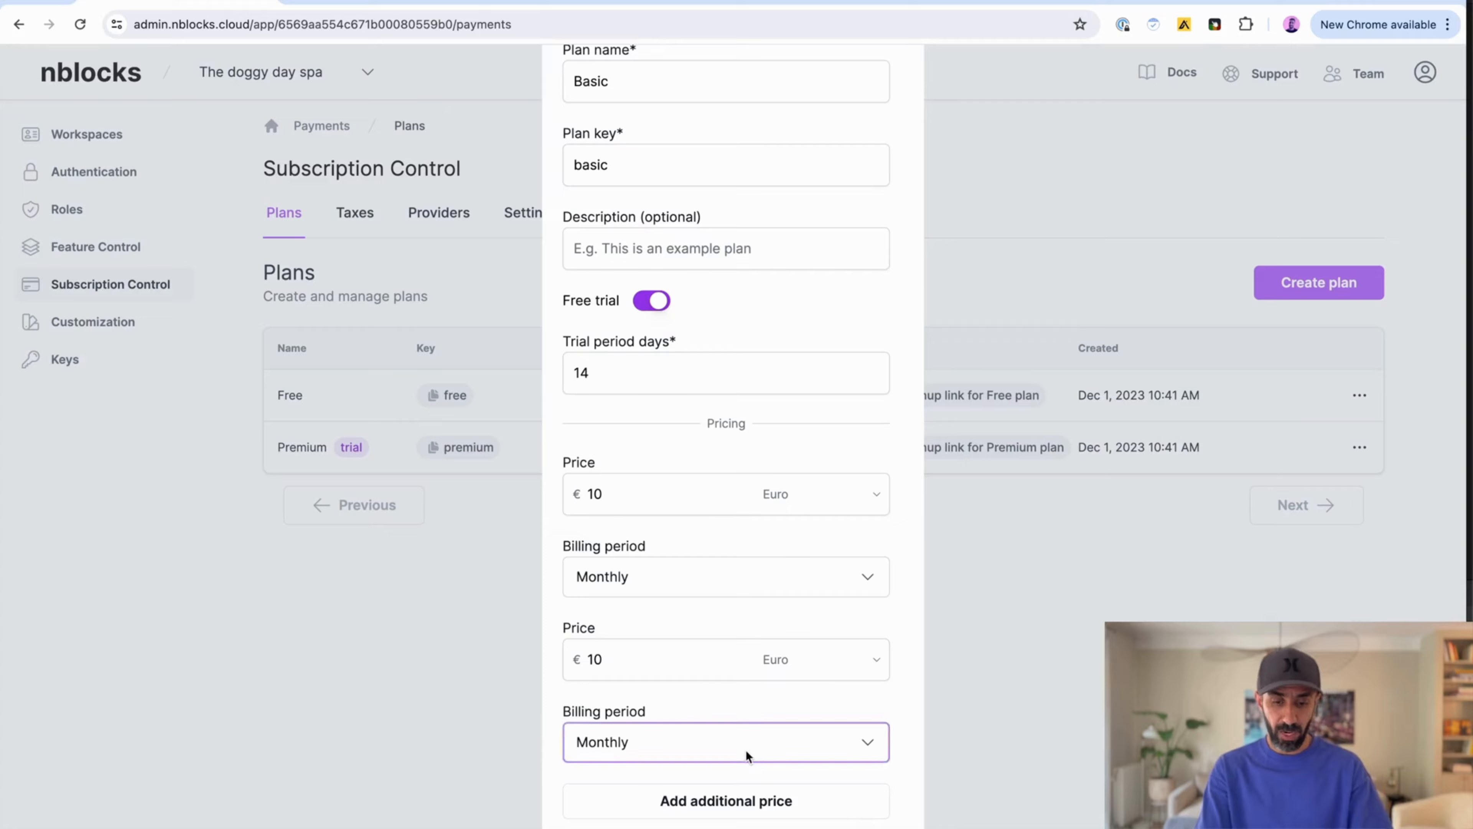
pyautogui.click(686, 814)
pyautogui.click(634, 656)
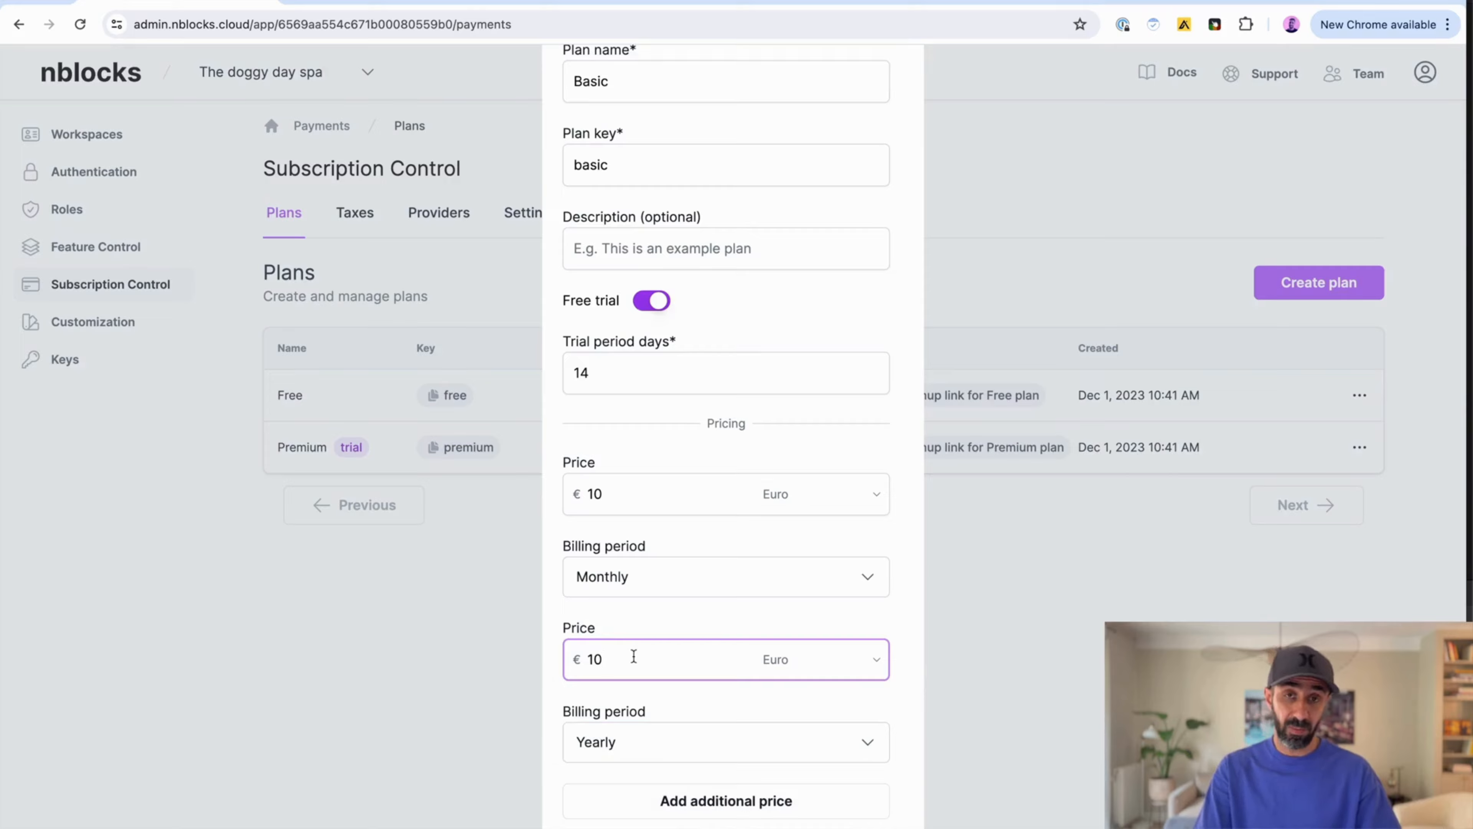
pyautogui.press('BackSpace')
pyautogui.press('BackSpace')
pyautogui.write('100')
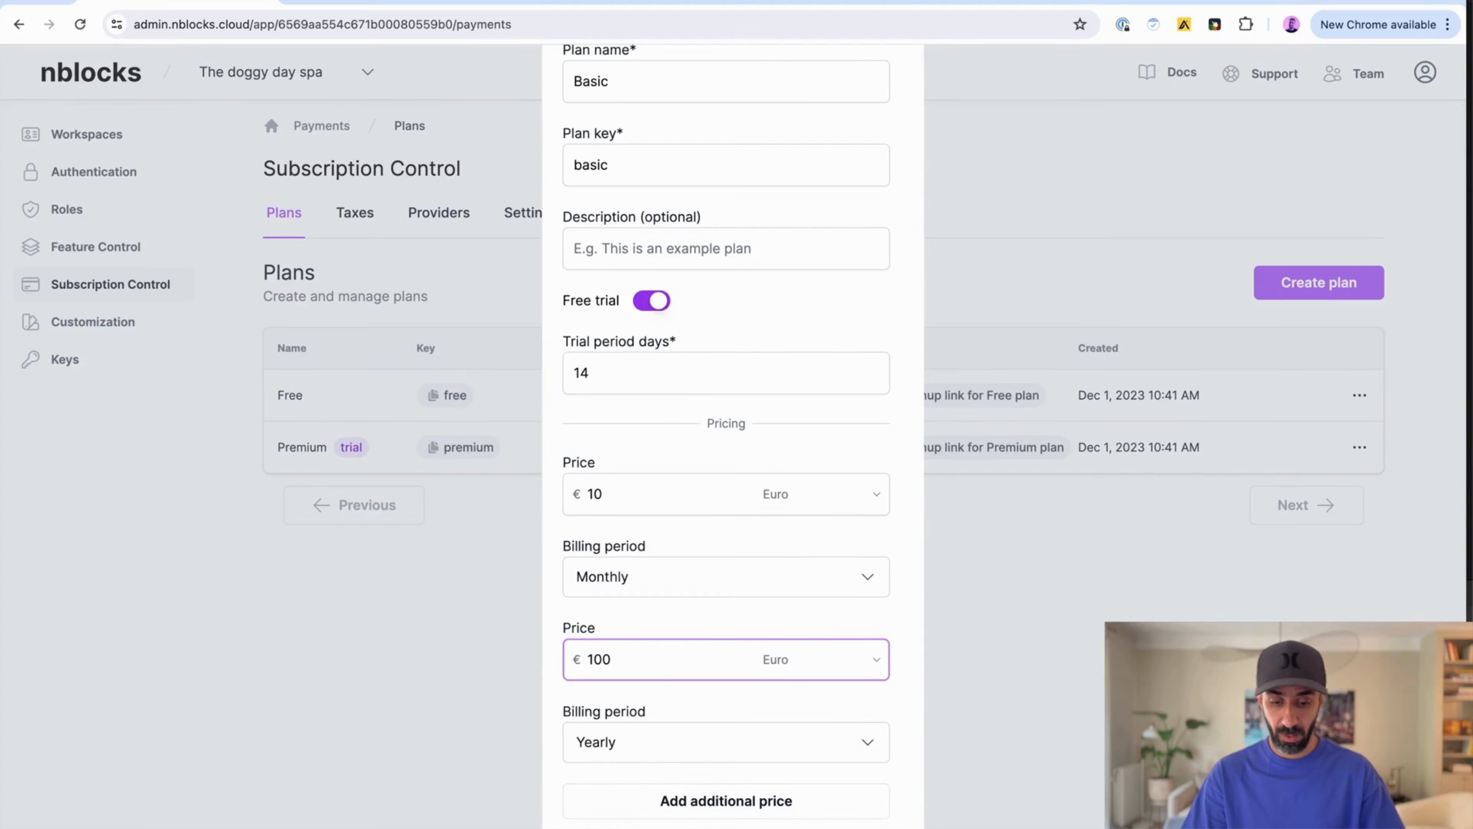
pyautogui.press('Return')
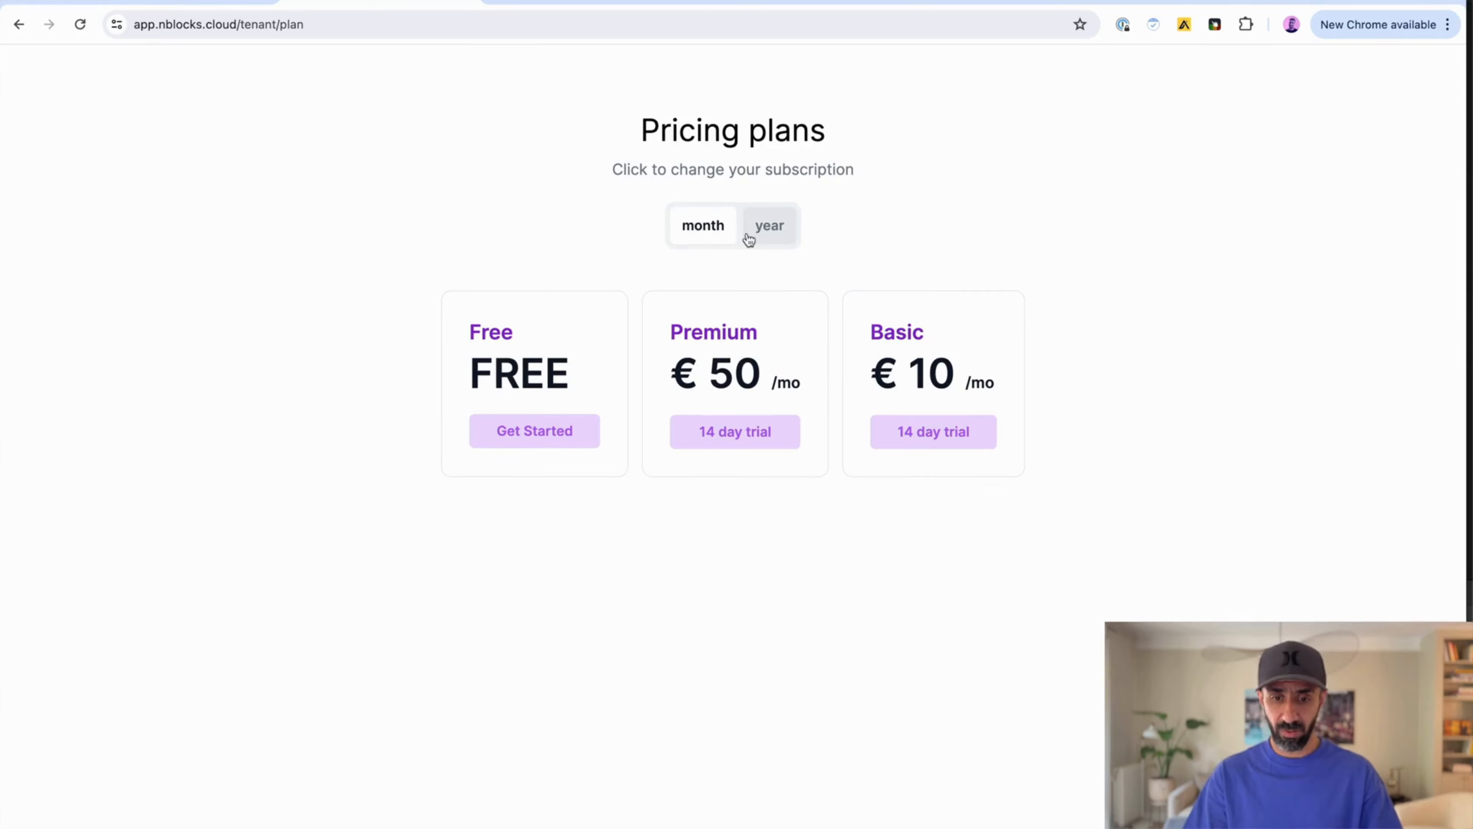
# Step: Compare the yearly pricing plans on the app's pricing page, then return to the admin console
pyautogui.click(769, 241)
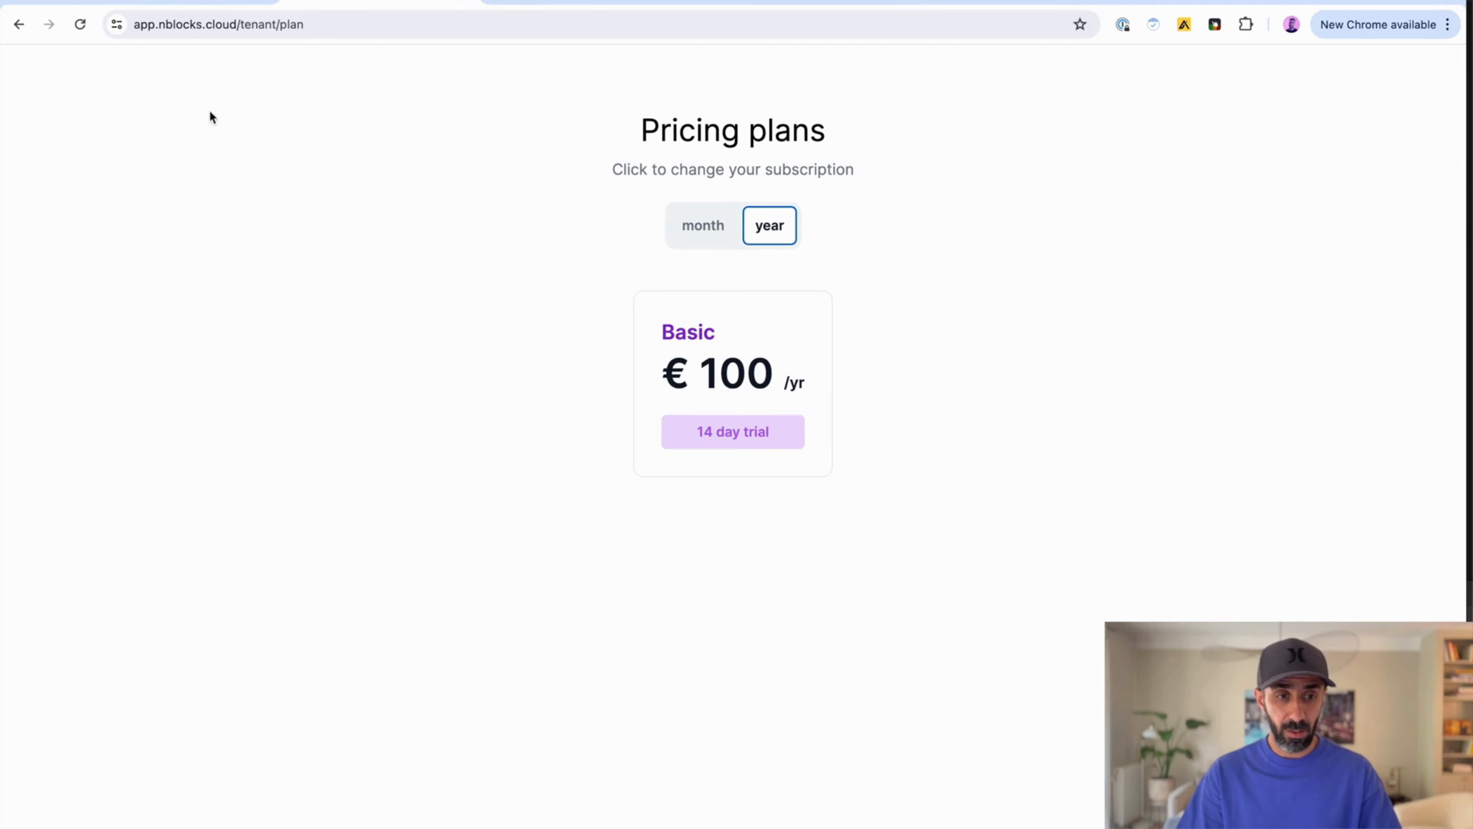
pyautogui.click(186, 2)
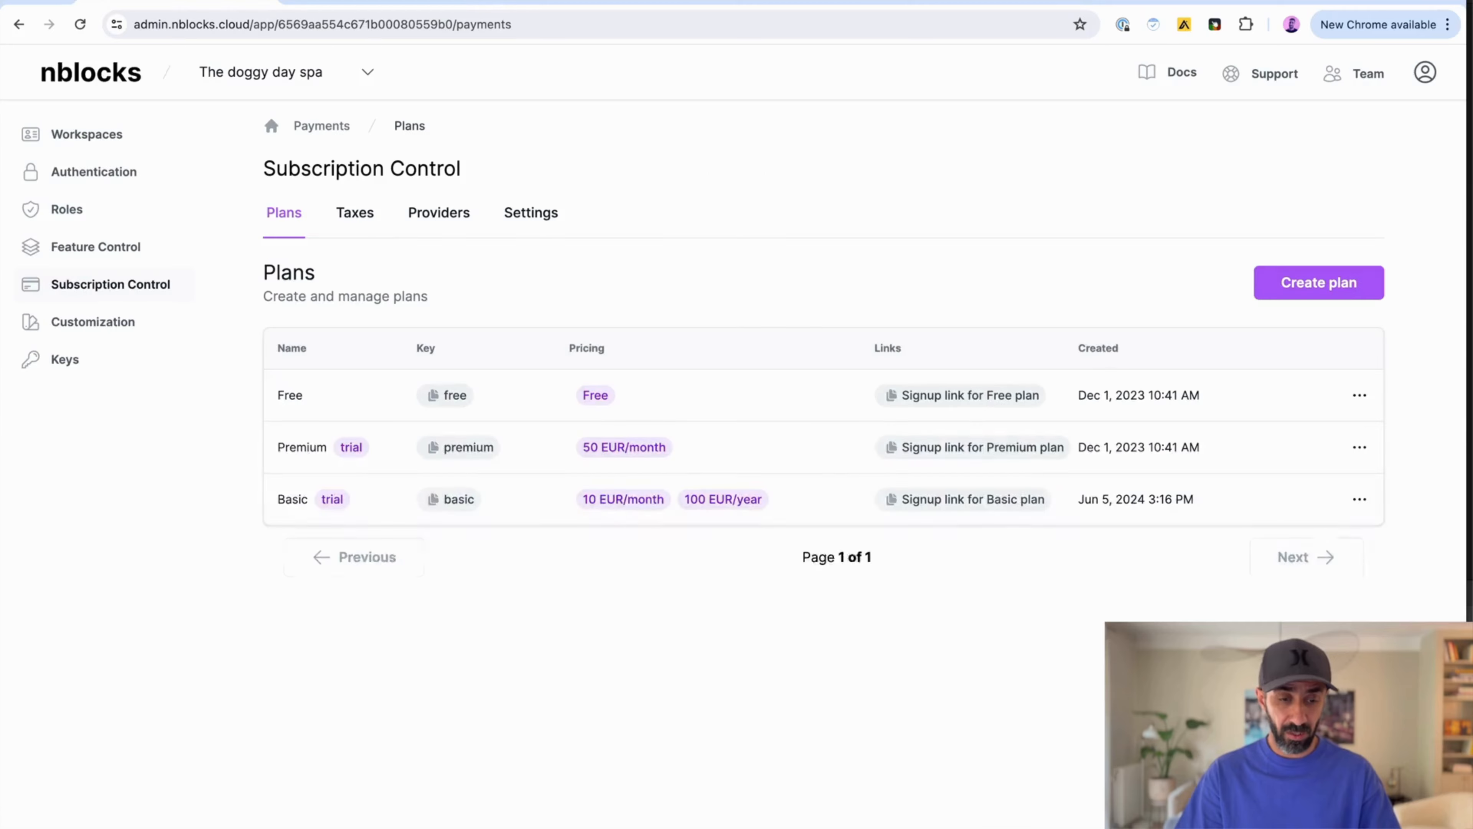
# Step: Change the branding's button background color to orange #F5A623 and save the brand design
pyautogui.click(439, 213)
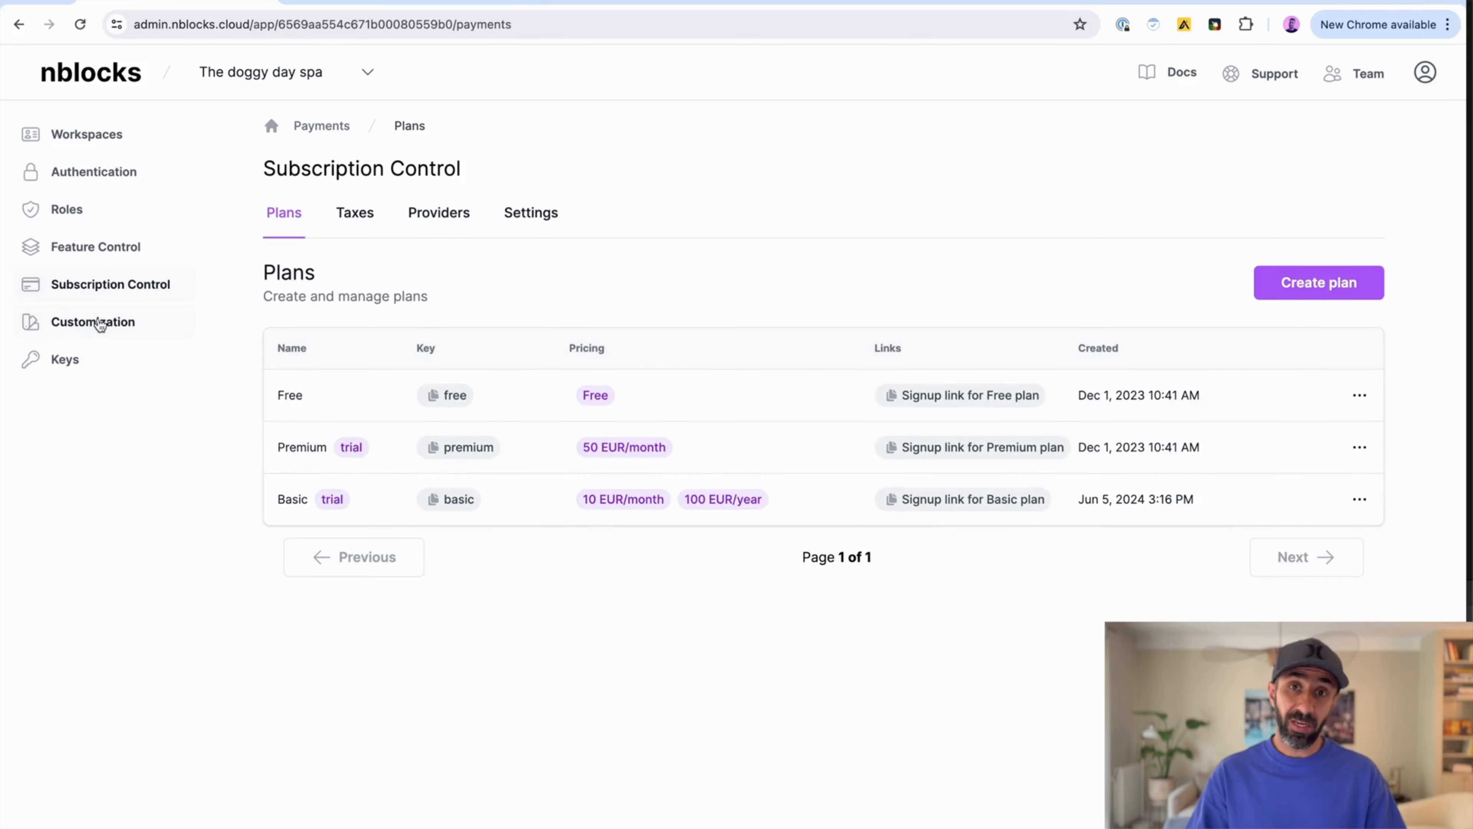
pyautogui.click(100, 322)
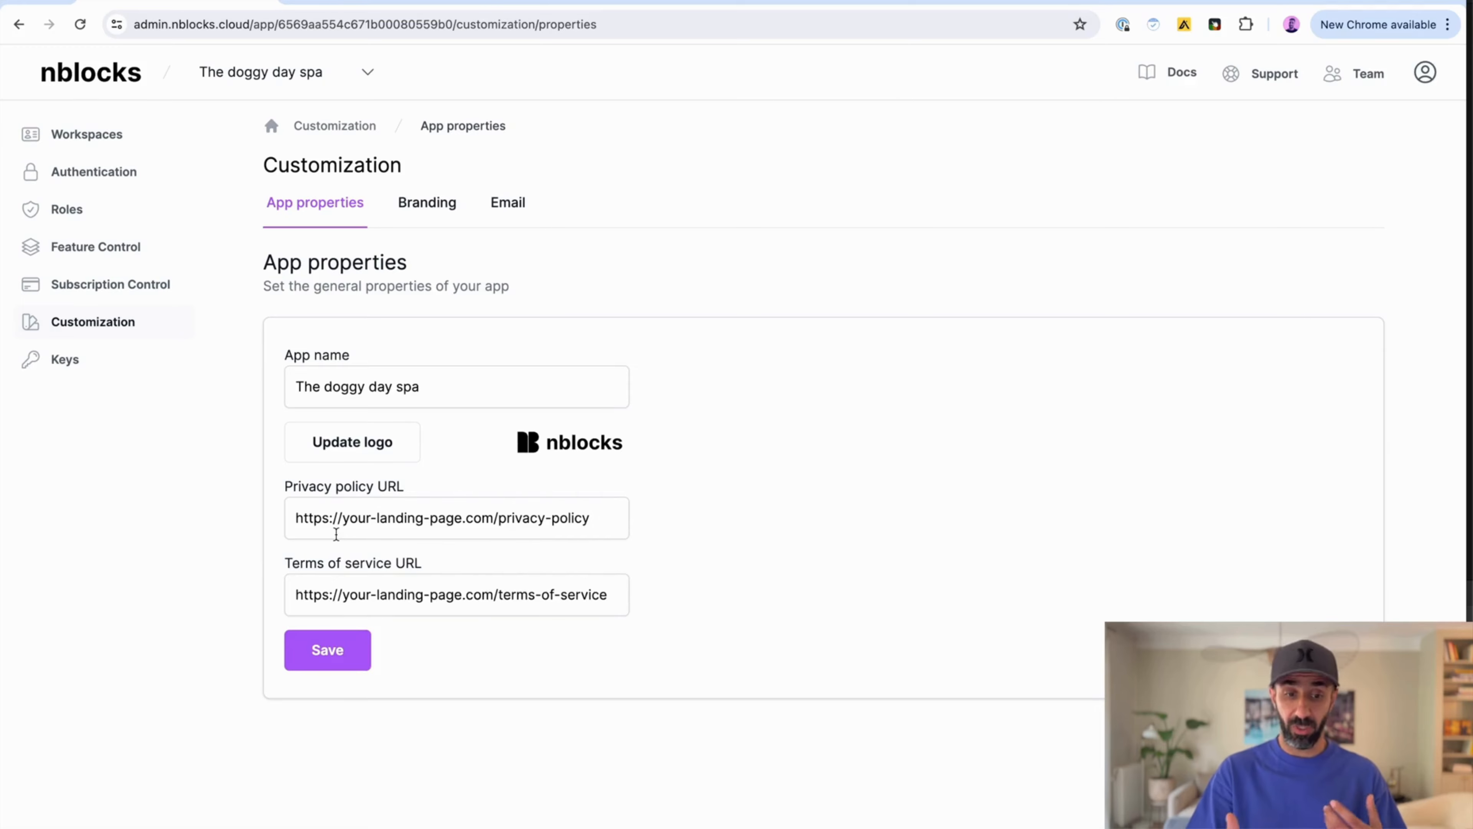
pyautogui.click(429, 201)
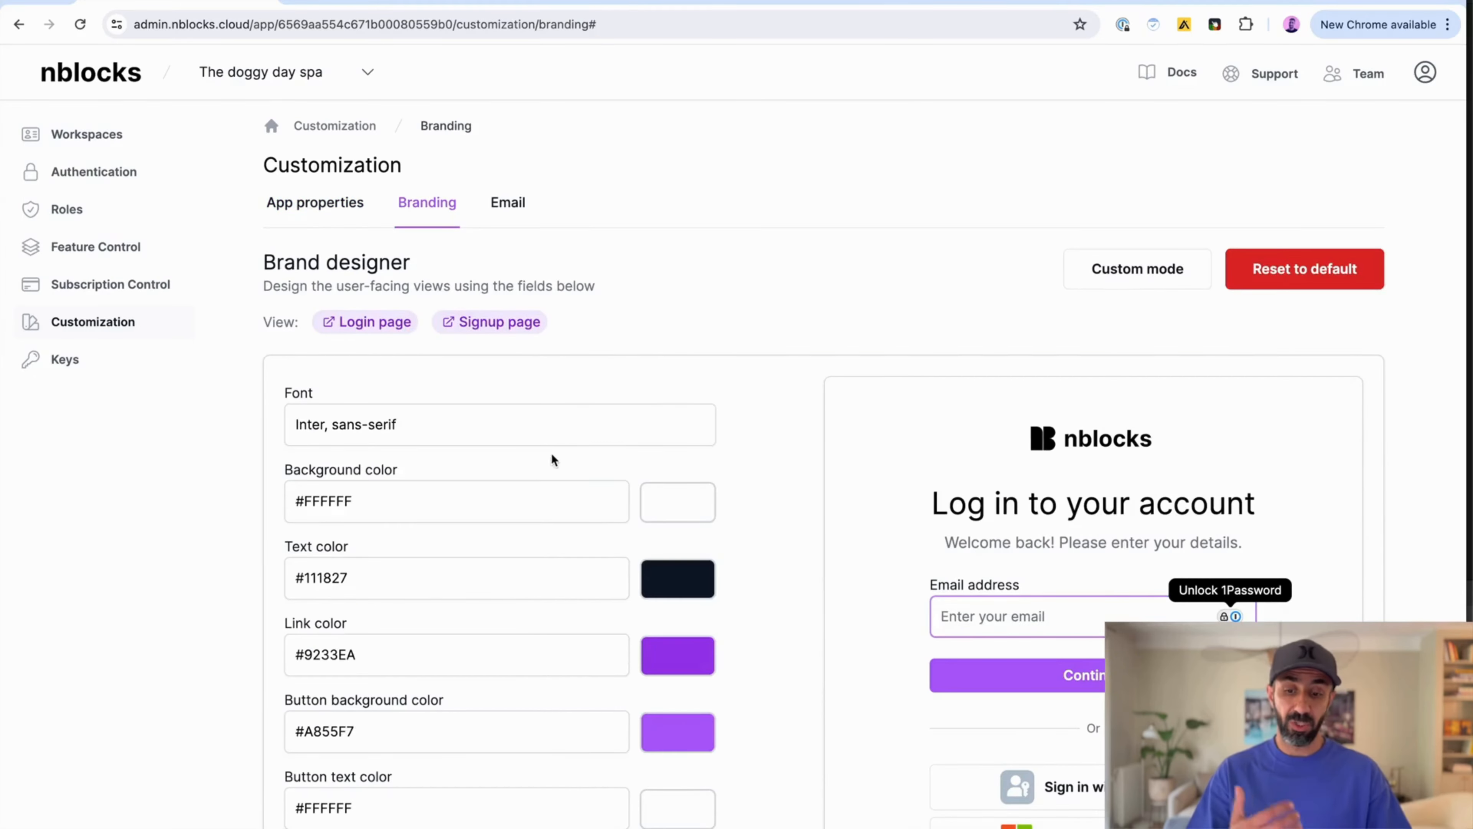
pyautogui.scroll(-4, 552, 457)
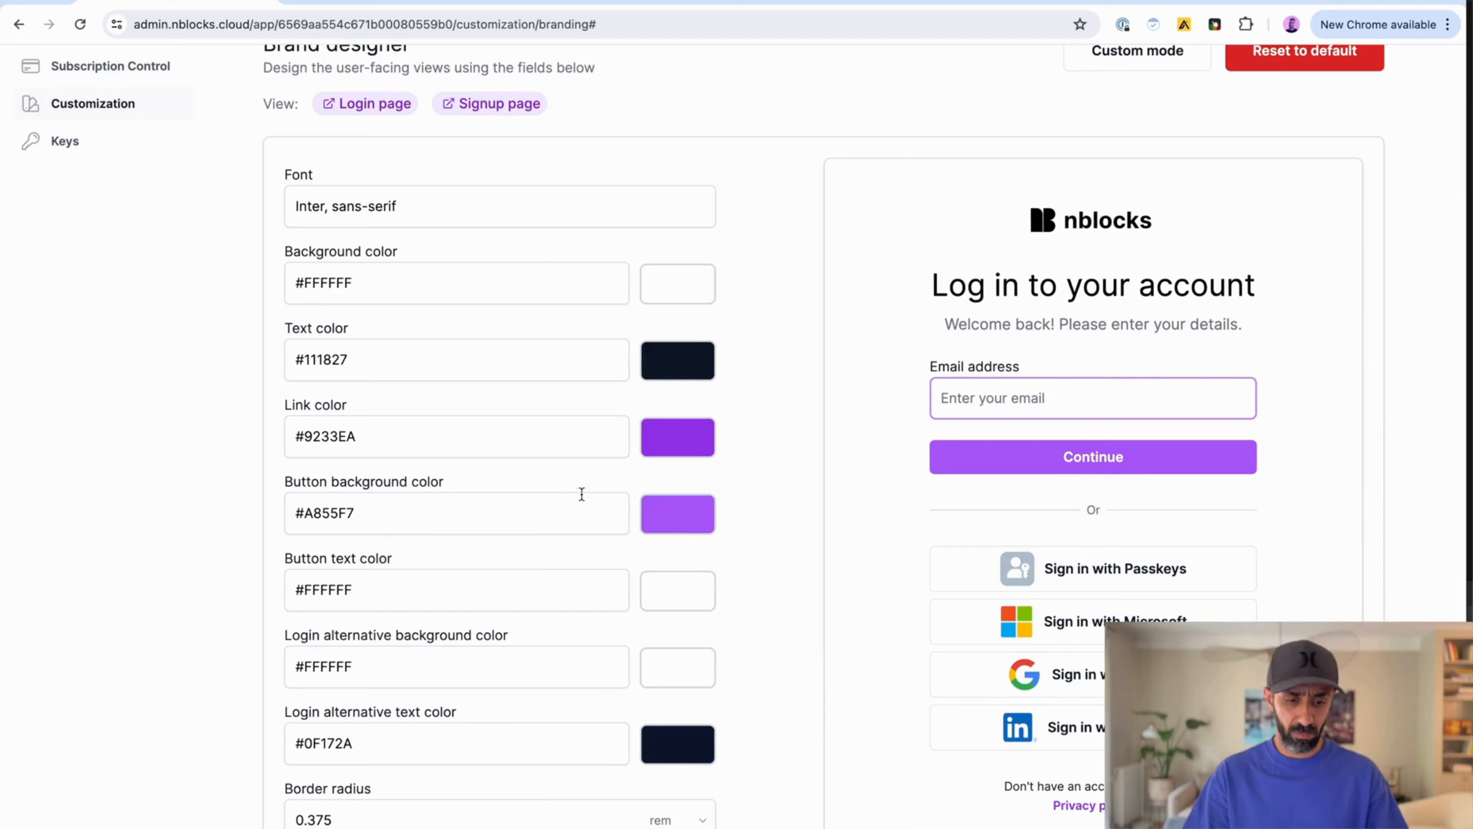
pyautogui.click(672, 528)
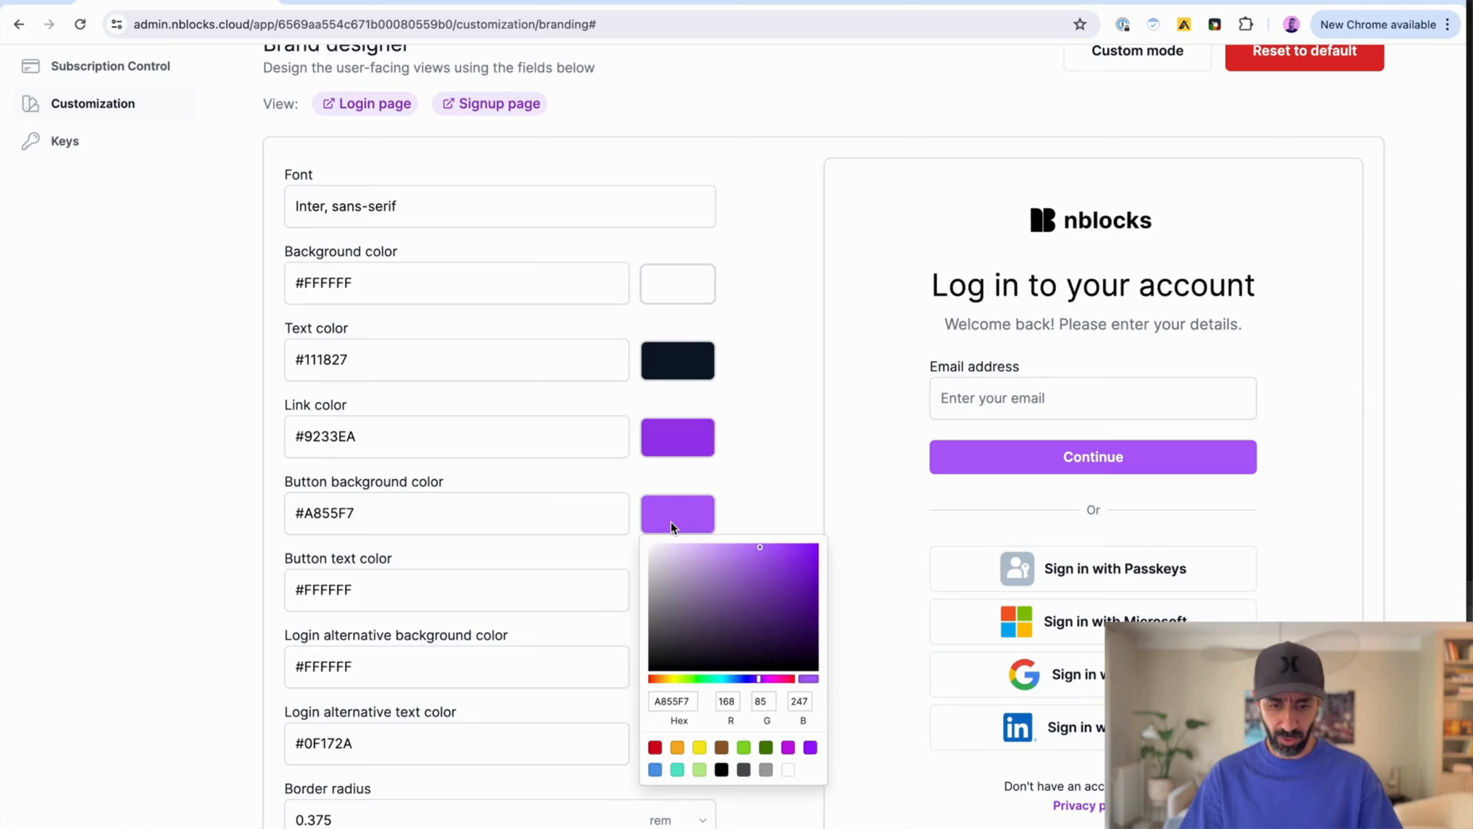
pyautogui.click(677, 748)
pyautogui.click(896, 481)
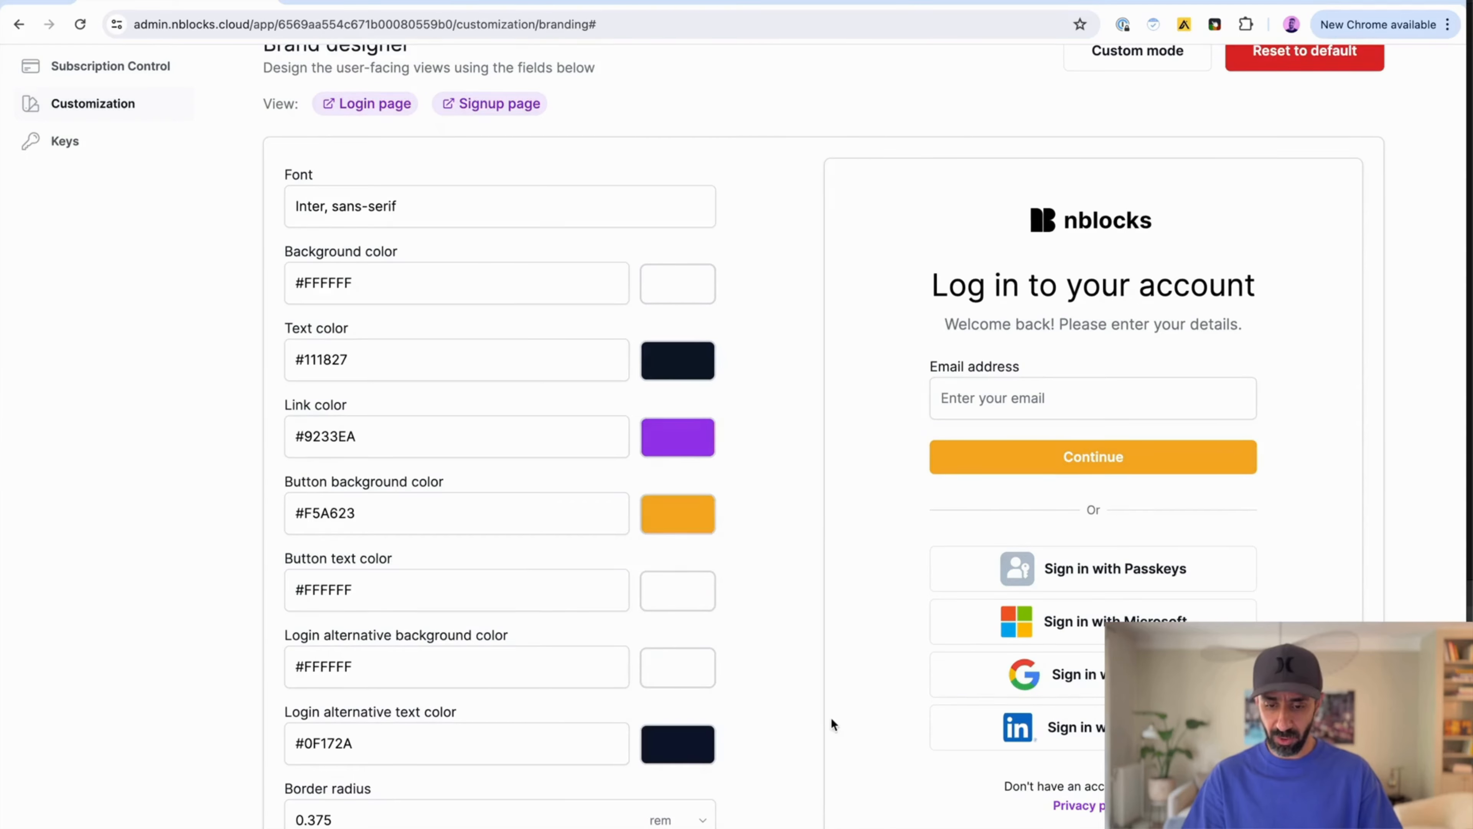
pyautogui.scroll(-3, 831, 718)
pyautogui.click(328, 815)
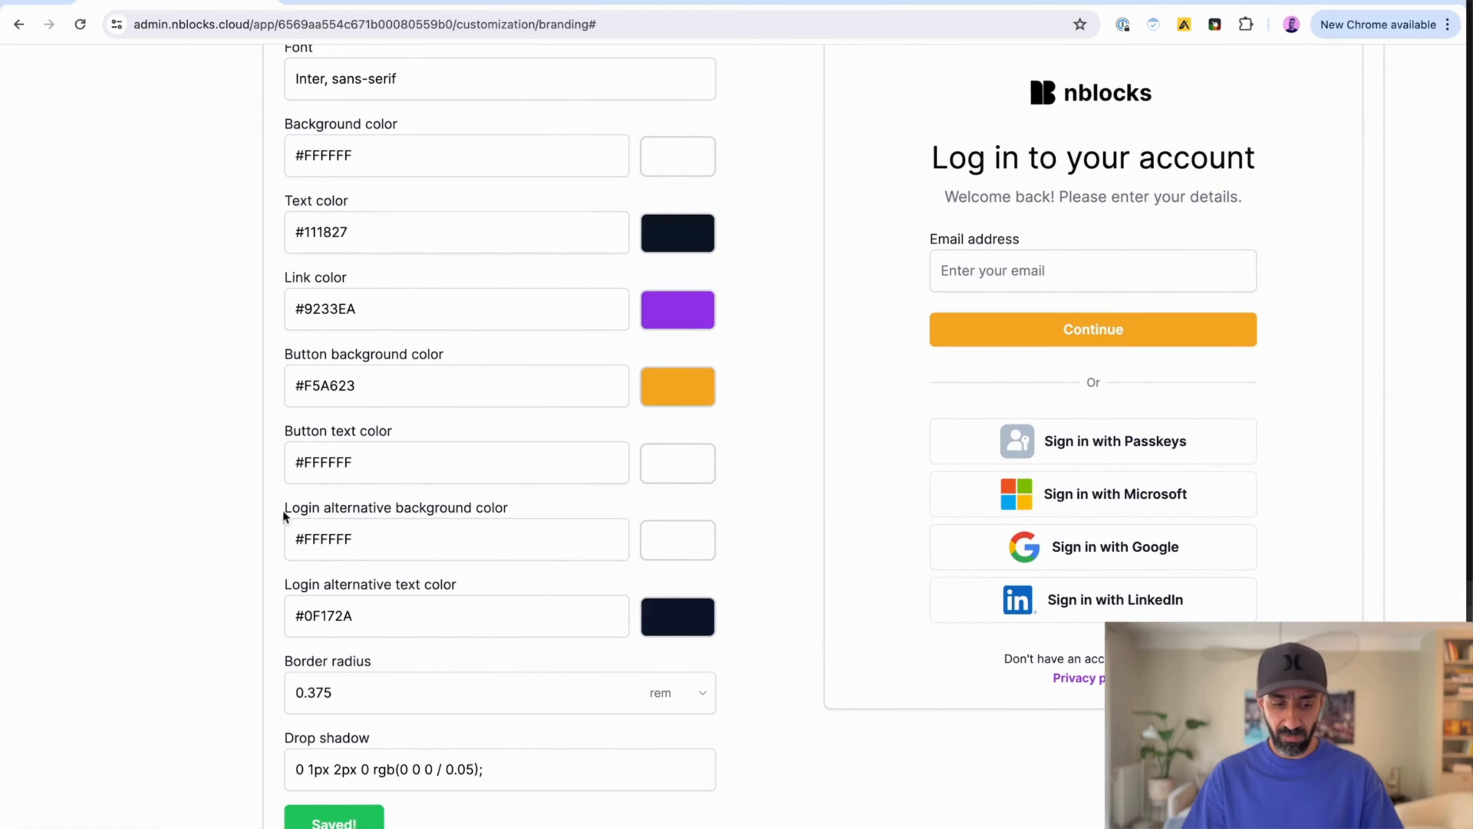
# Step: Open localhost:8080 in a new browser tab
pyautogui.hotkey('ctrl', 't')
pyautogui.write('localhost:8080/')
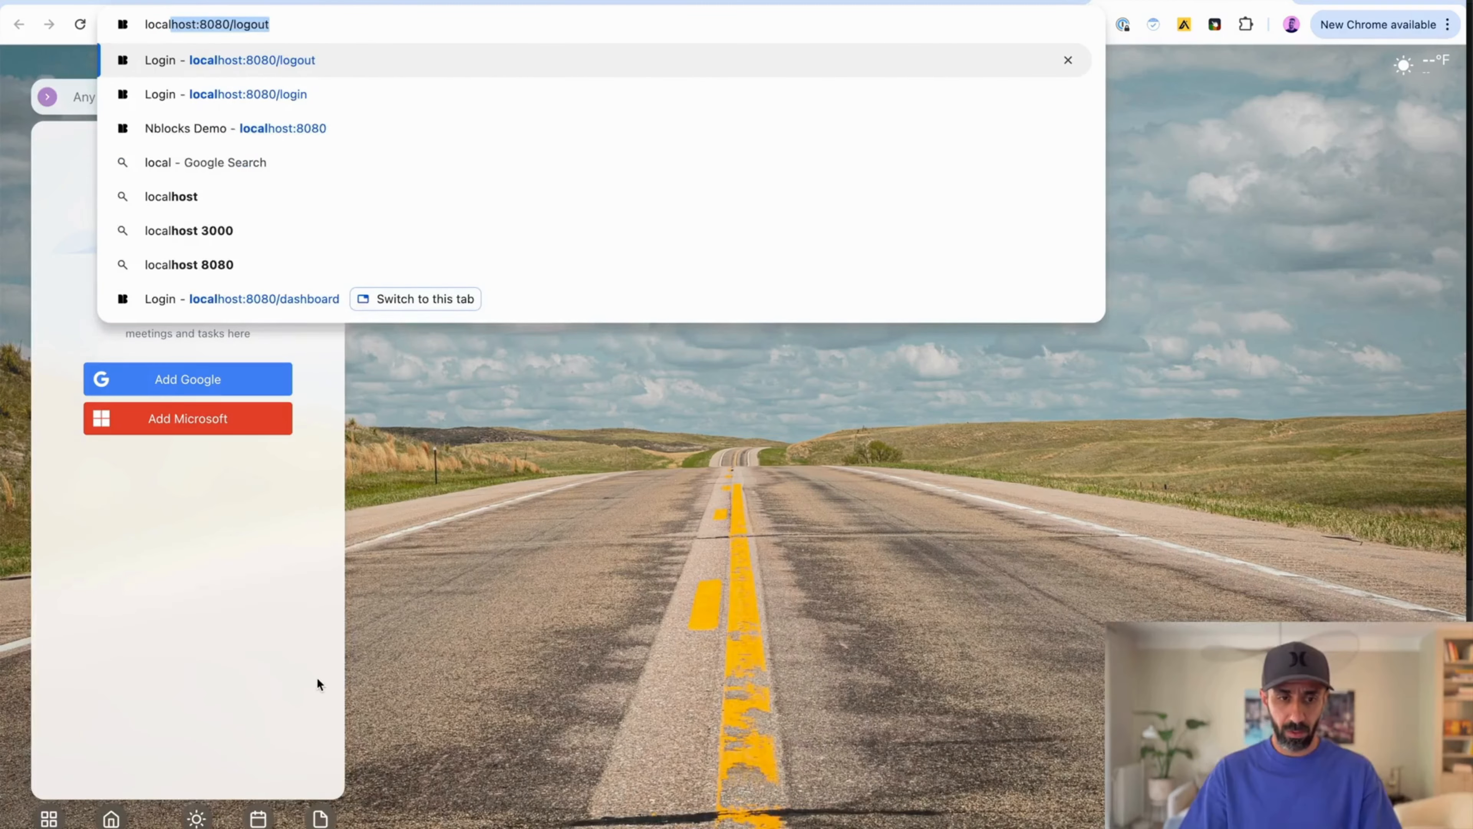
pyautogui.press('BackSpace')
pyautogui.press('Return')
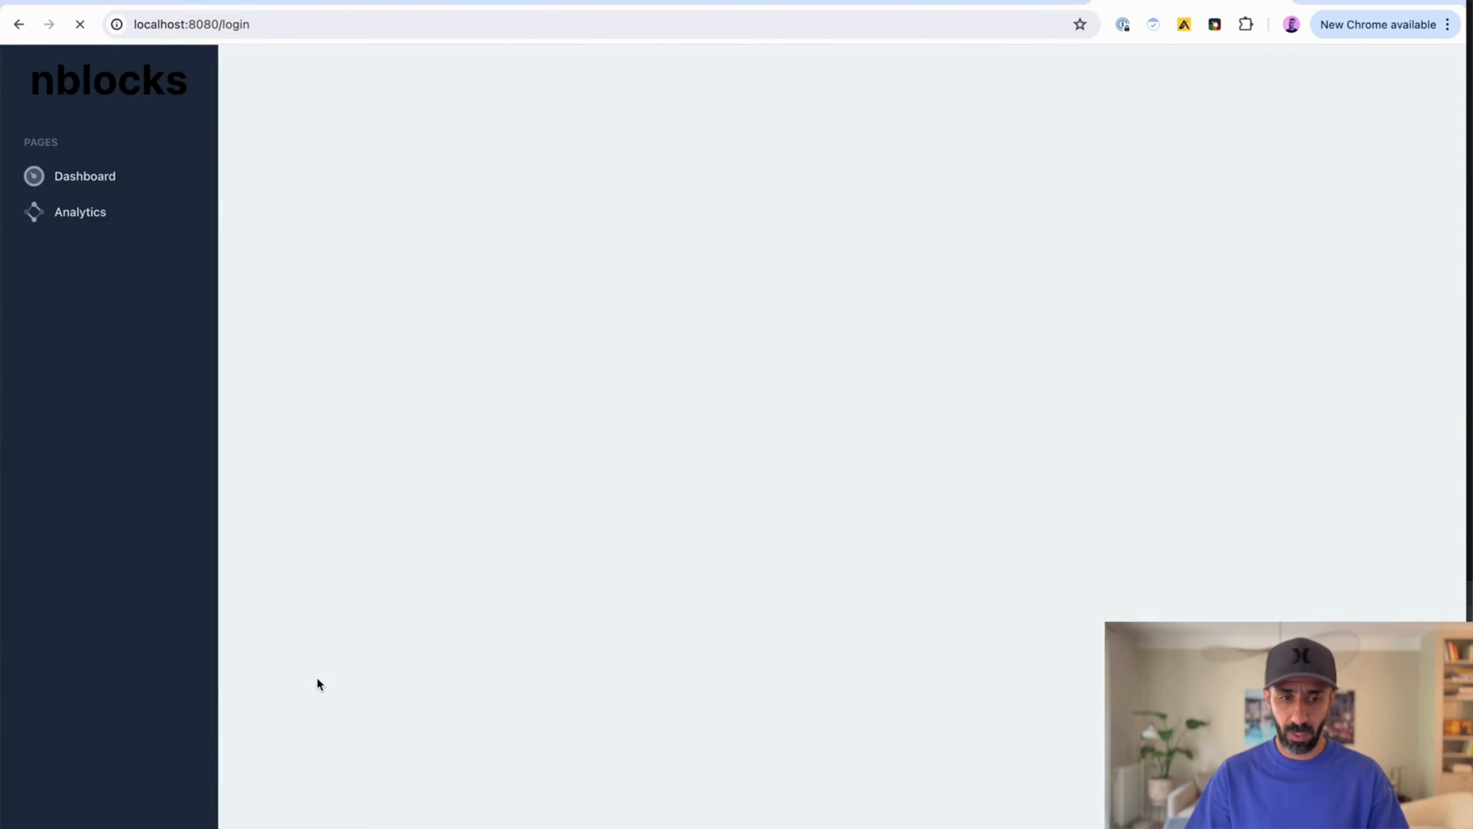